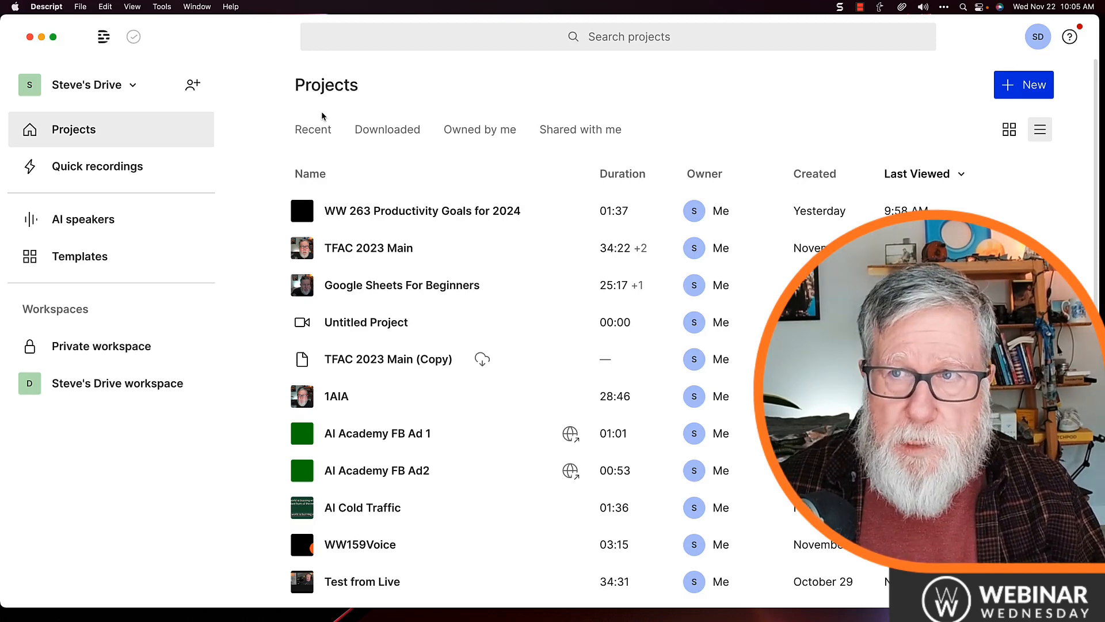
- Create a new video project and import Online Business Blueprint Steve Solo.mp4 from the Downloads folder
click(1026, 87)
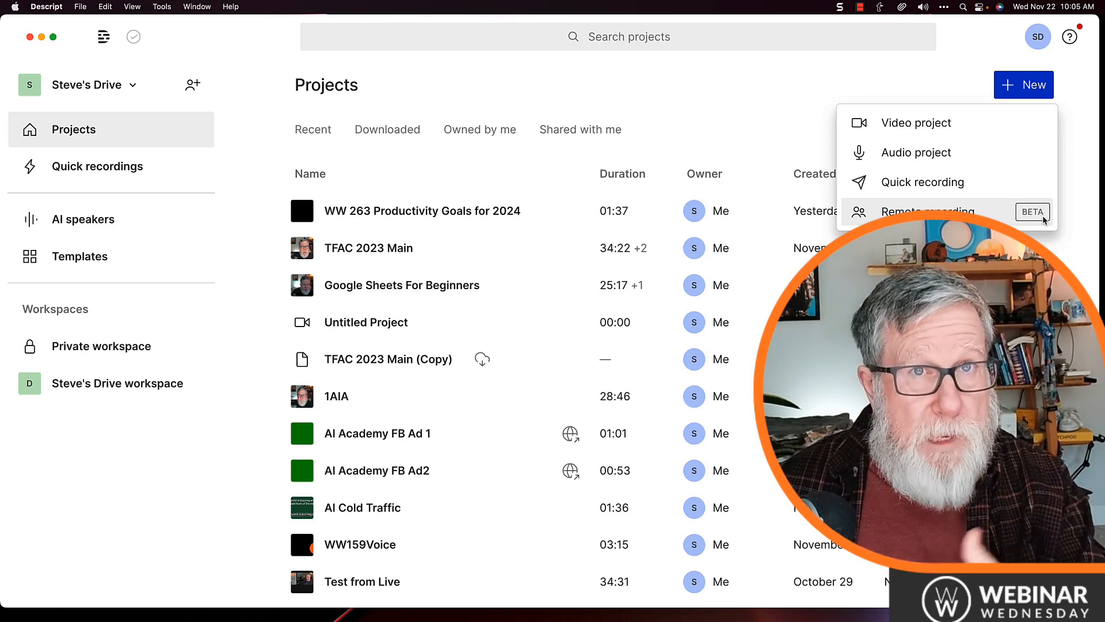
click(944, 127)
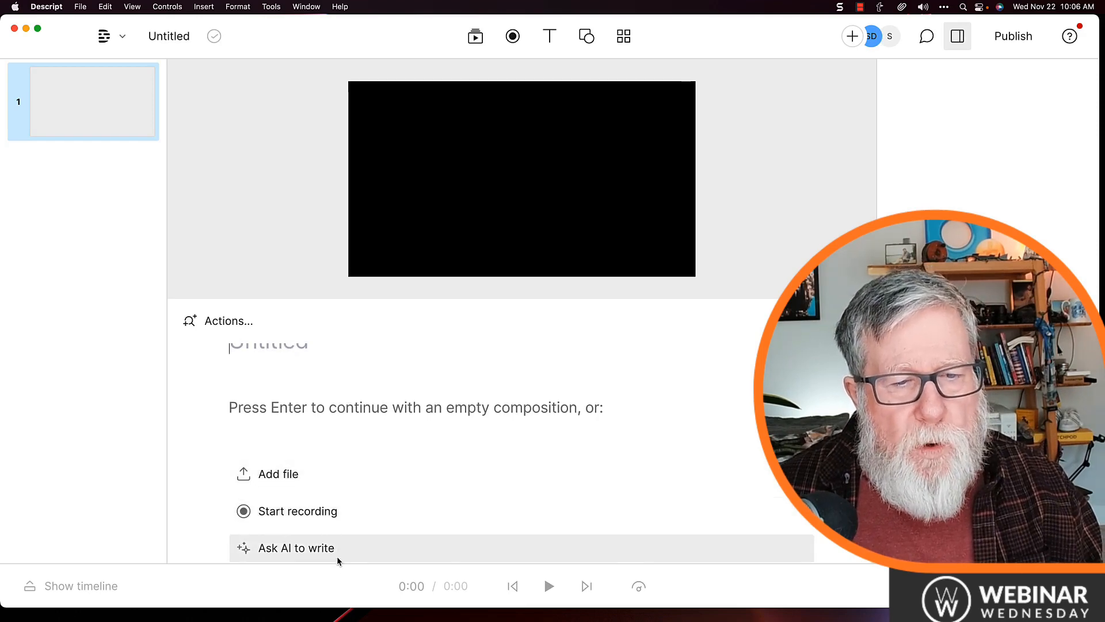
click(312, 480)
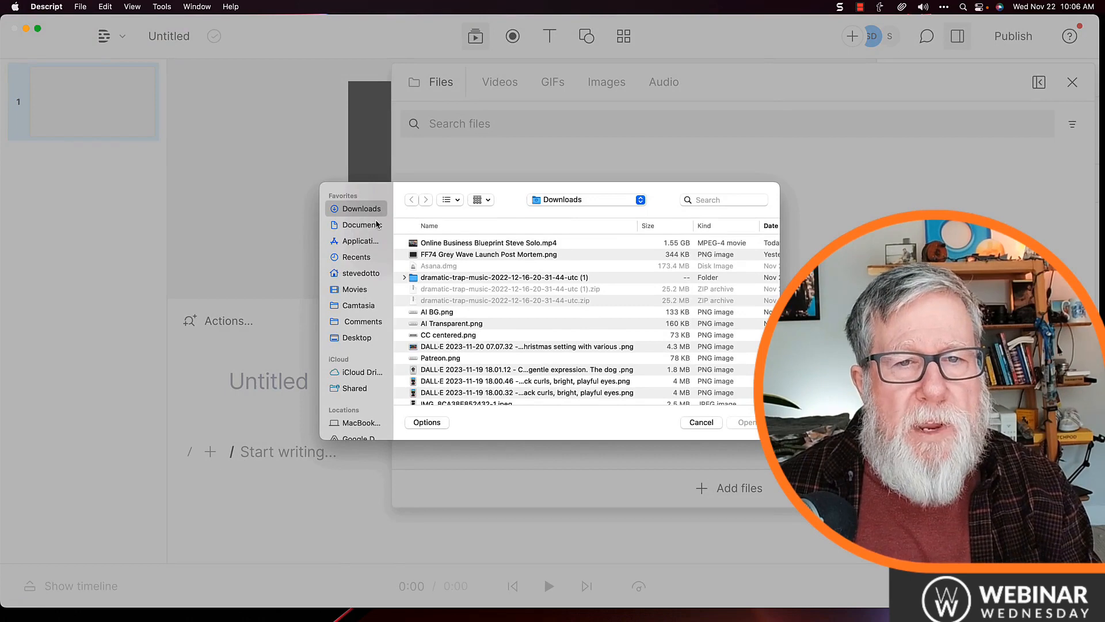
double_click(406, 243)
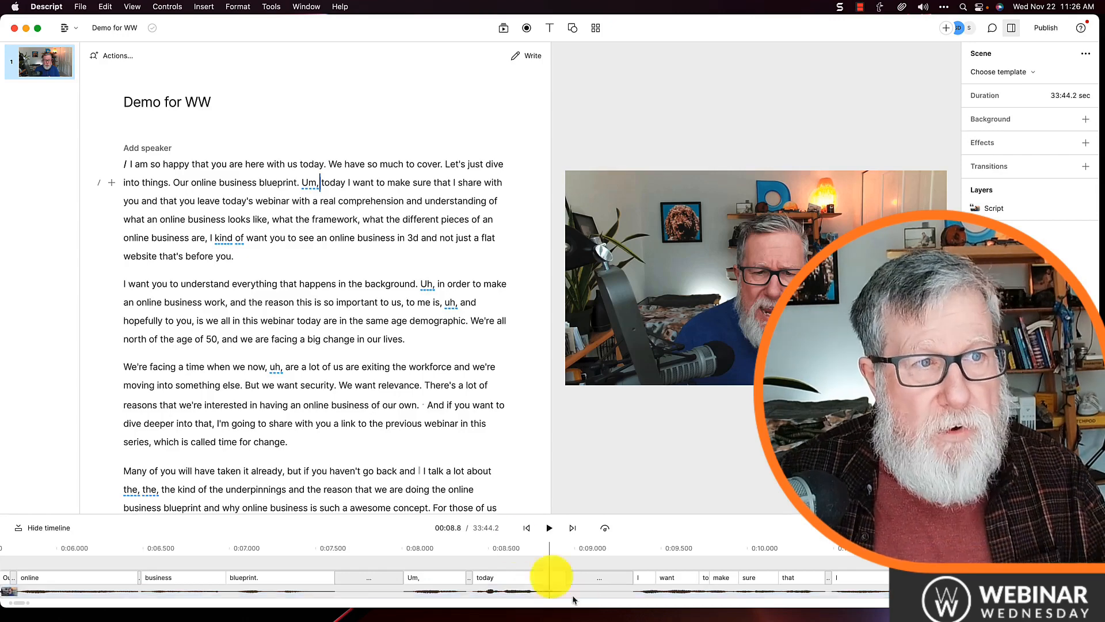
- Play the opening of the Demo for WW script from its first word to the first "Um,"
click(130, 165)
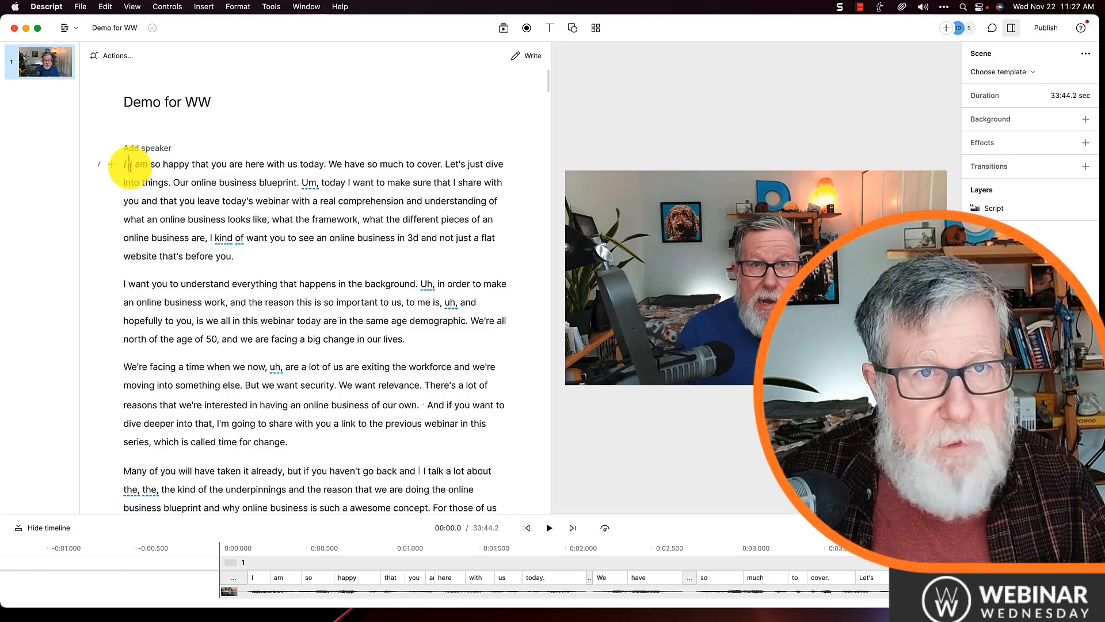
key(space)
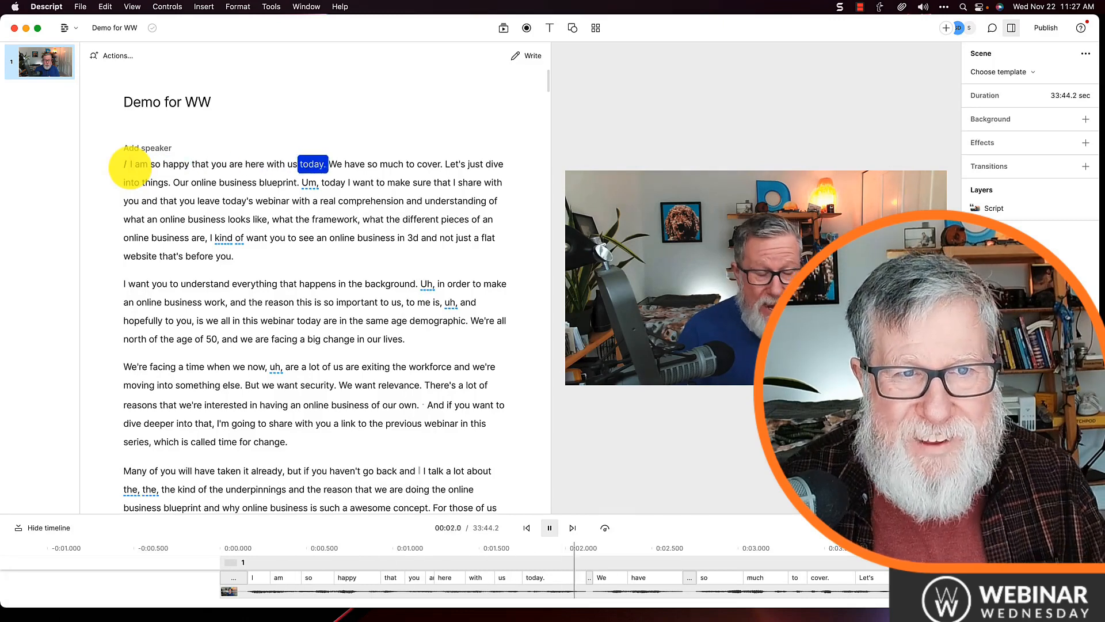
key(space)
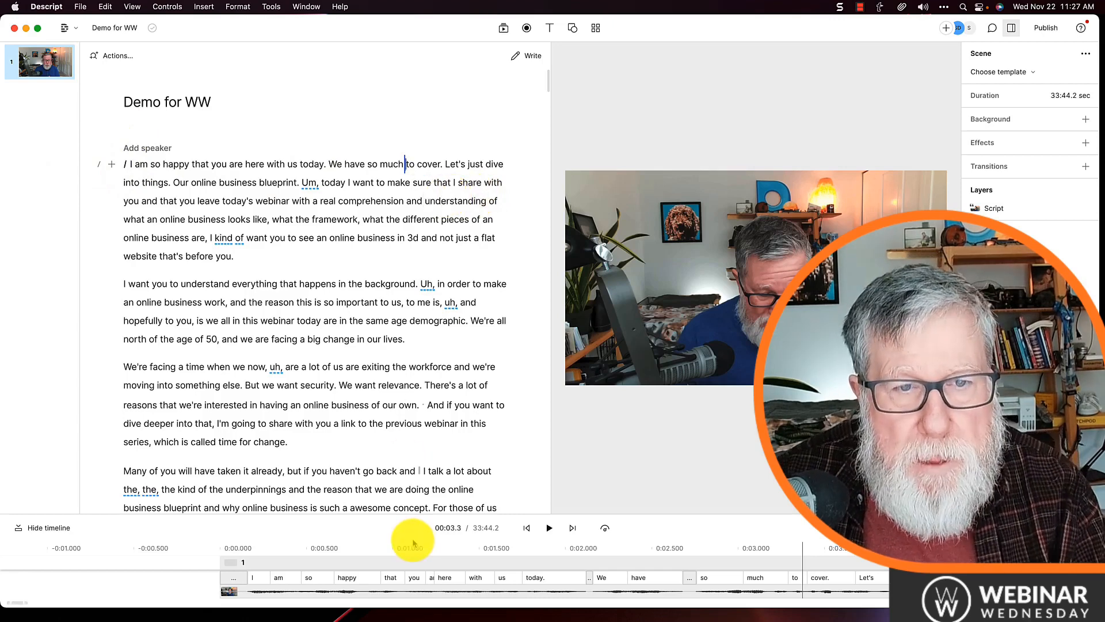
click(274, 586)
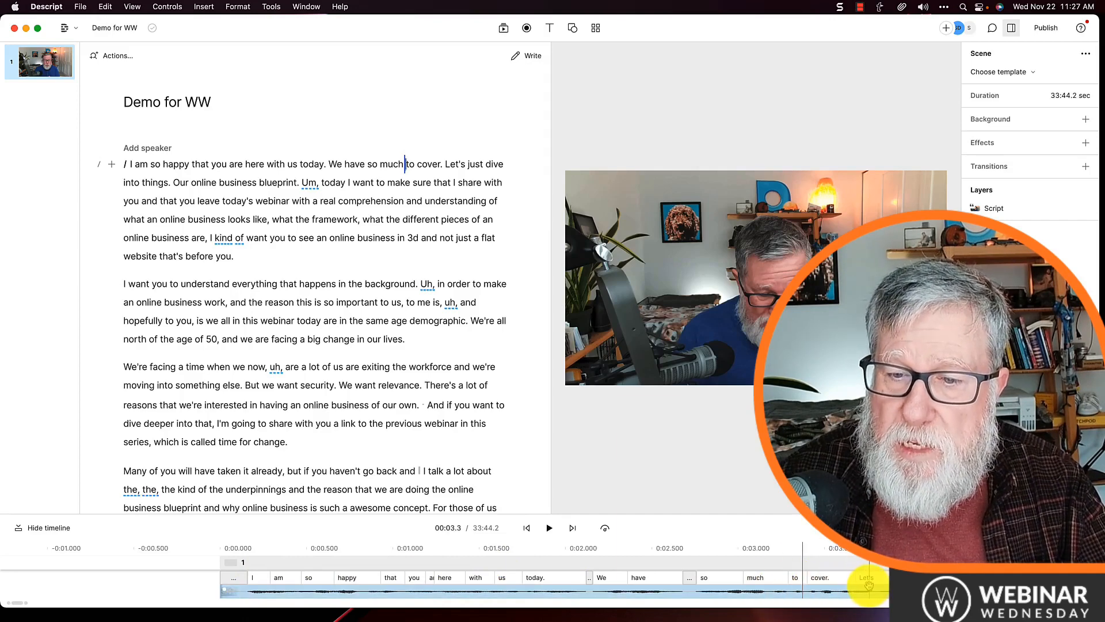
key(space)
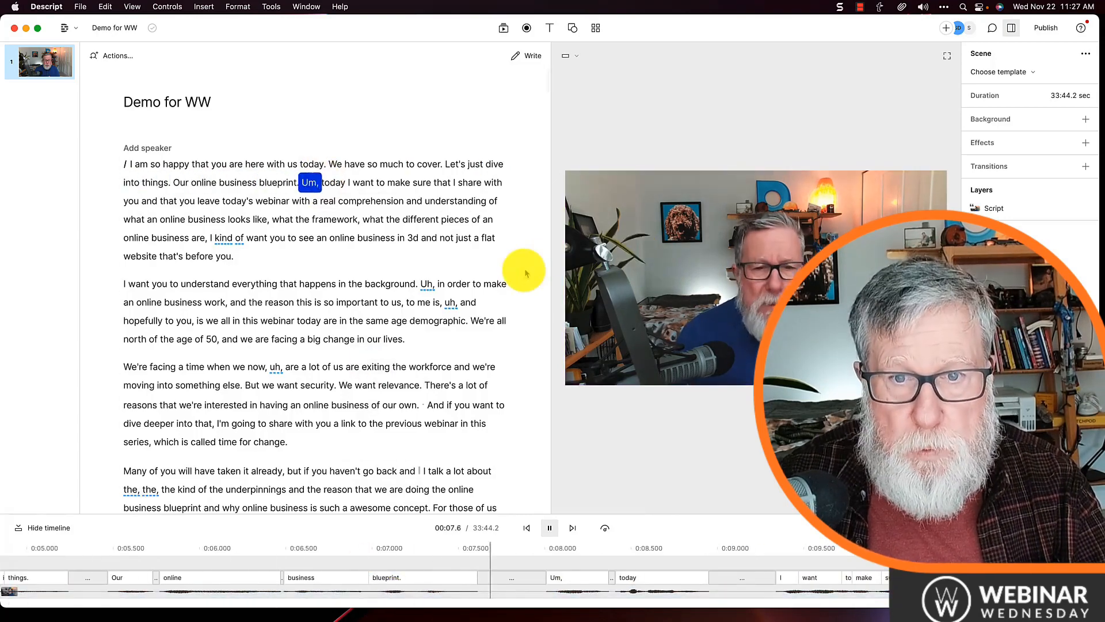
key(space)
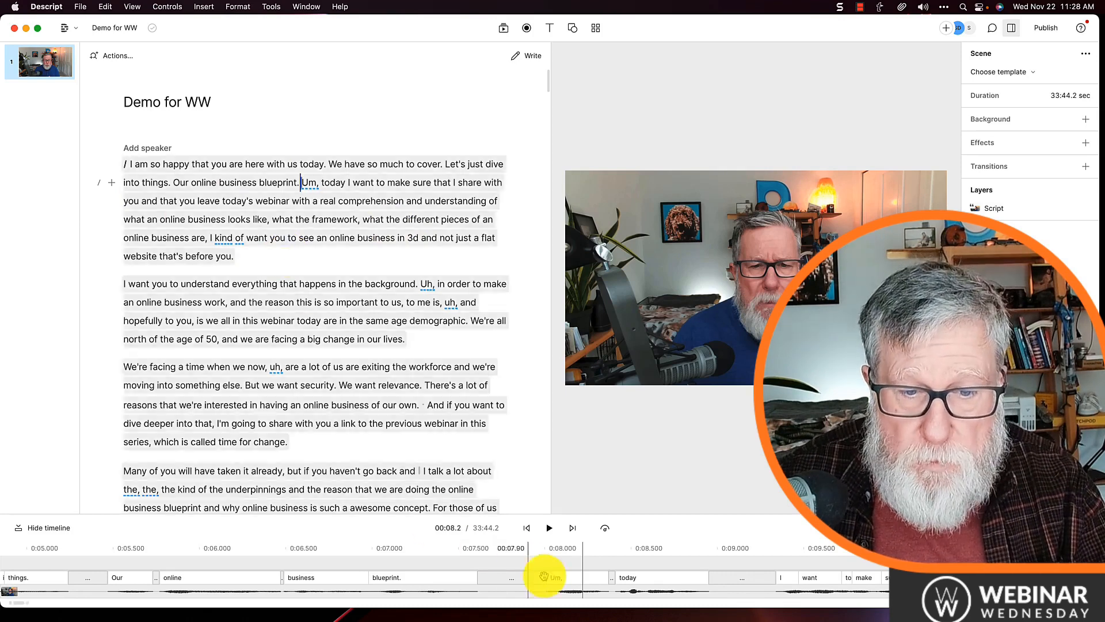
- Split off a new scene in the script right after the first "Um,", before "today I want to make sure"
right_click(590, 569)
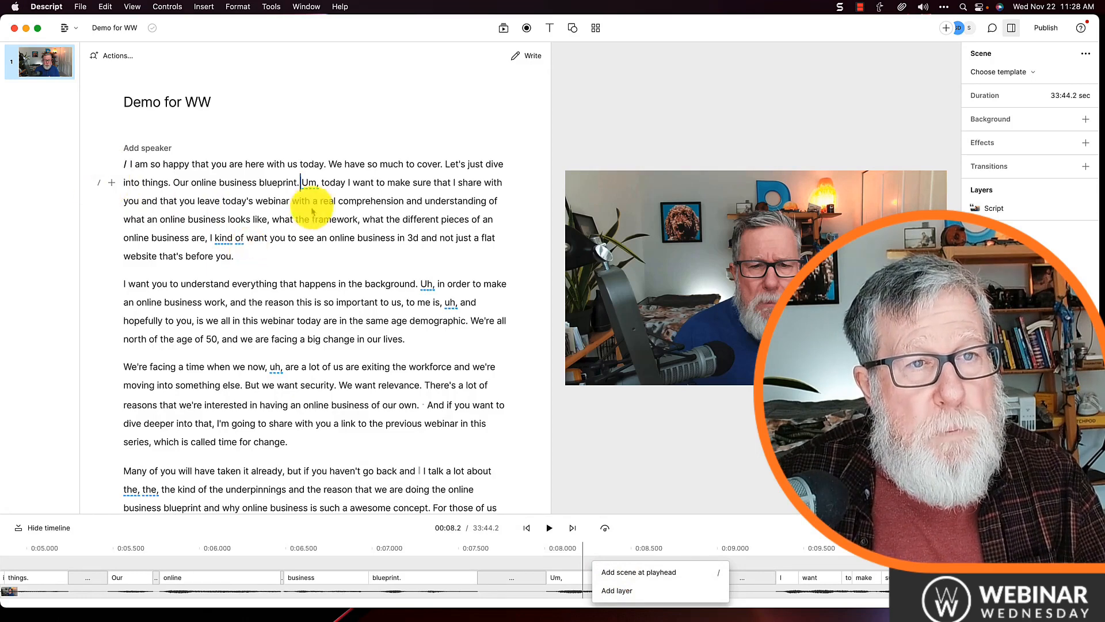
click(319, 184)
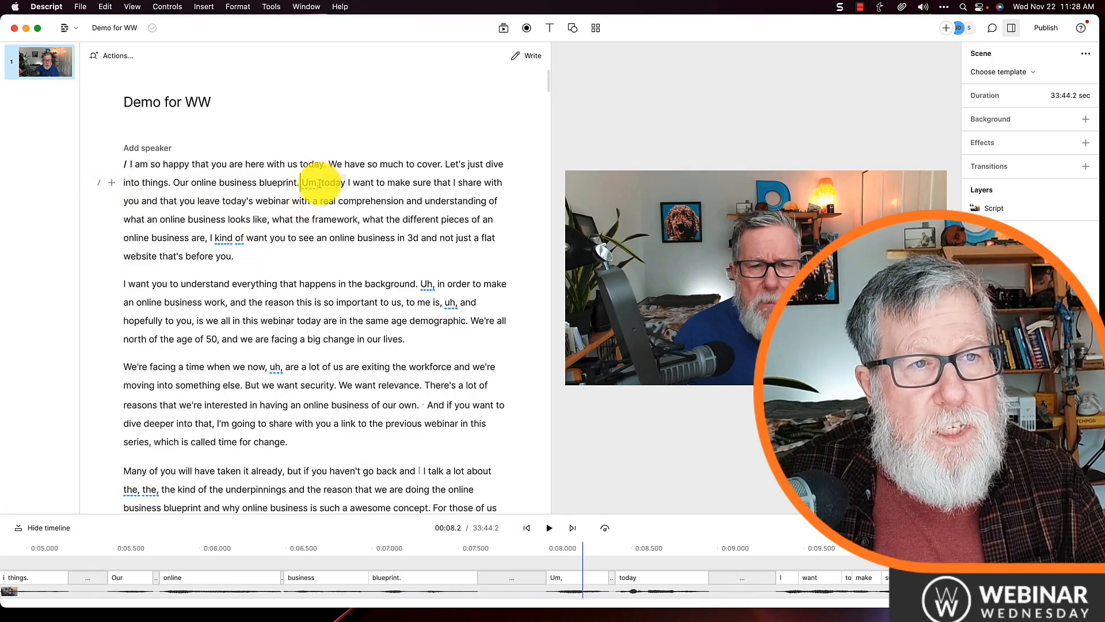
click(98, 183)
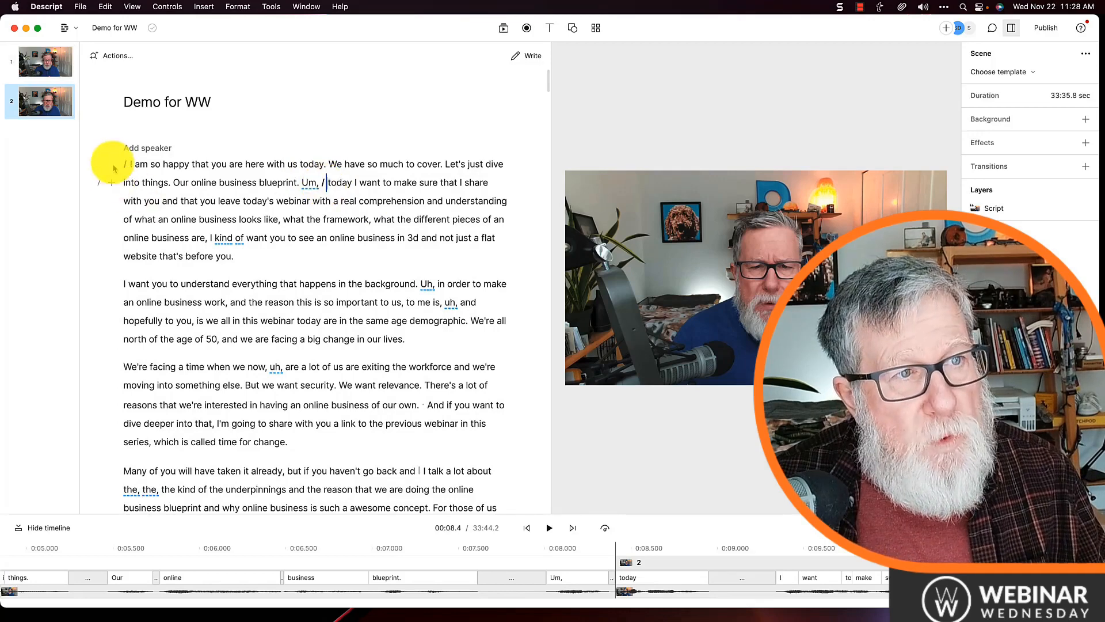
- Trim the start of the second scene slightly on the timeline
click(615, 566)
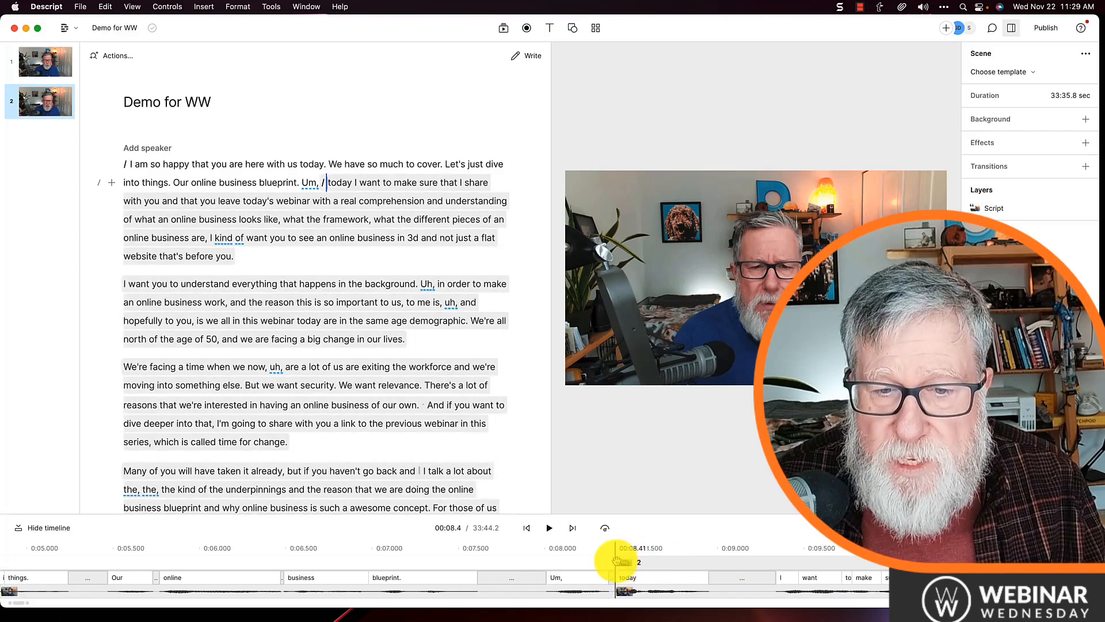
drag(616, 561, 649, 556)
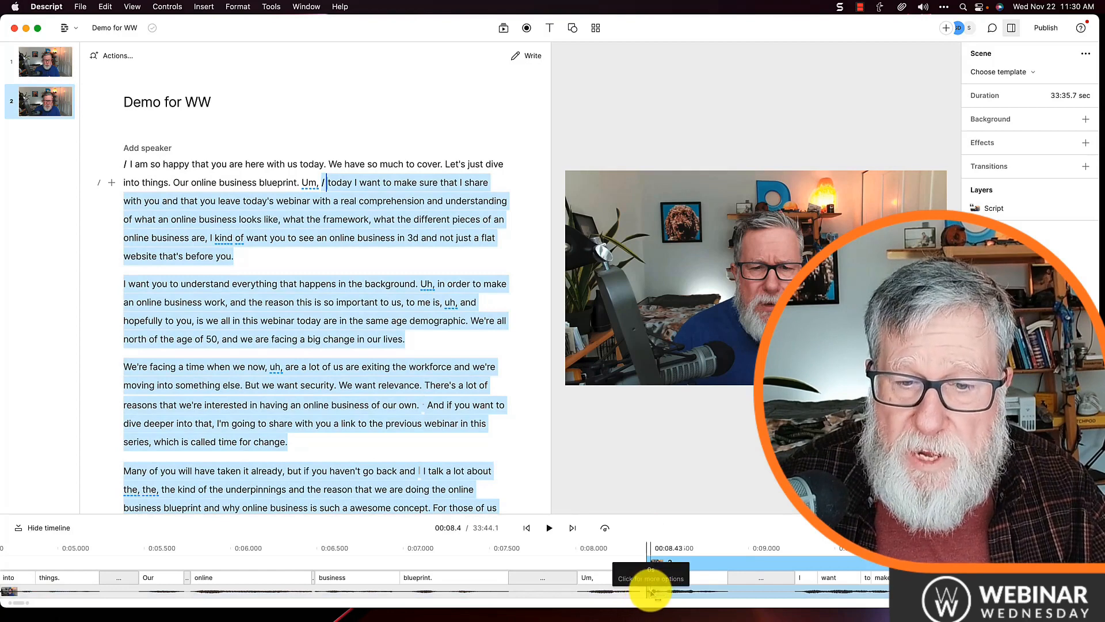
drag(646, 591, 673, 604)
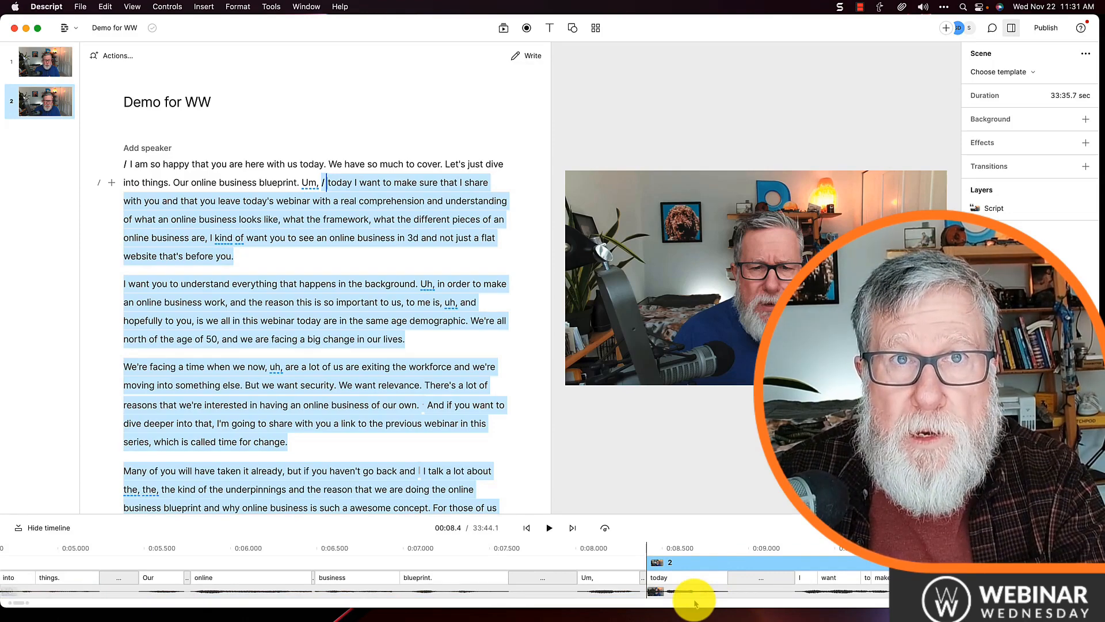
- Delete the passage from "I kind of want you to see an online business in 3d" through "website that's before you." from the script
click(365, 284)
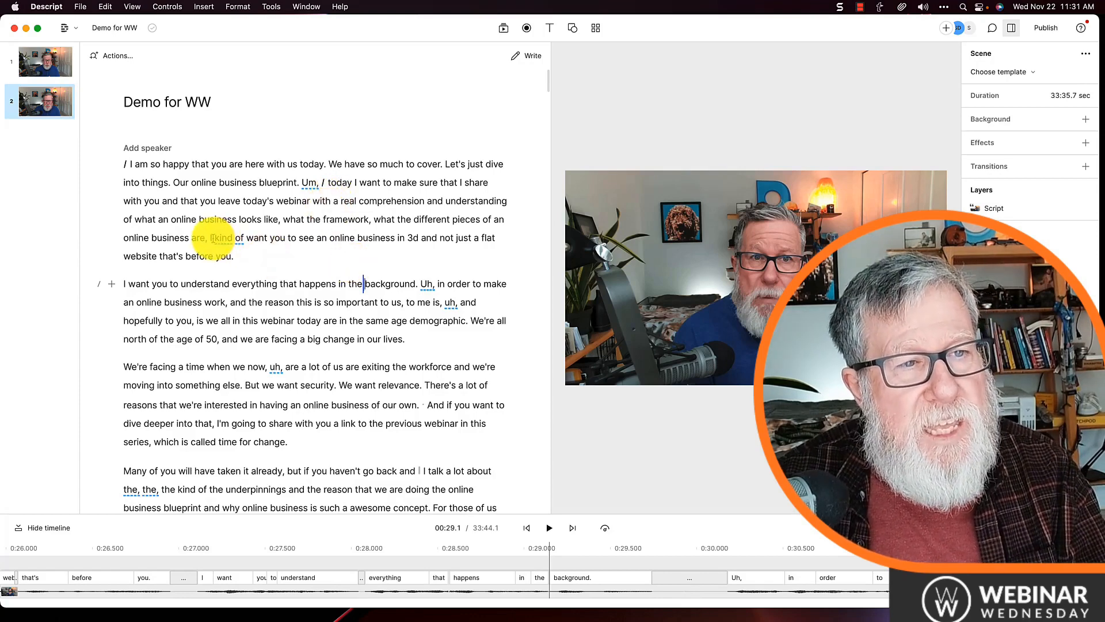
drag(210, 238, 240, 256)
key(BackSpace)
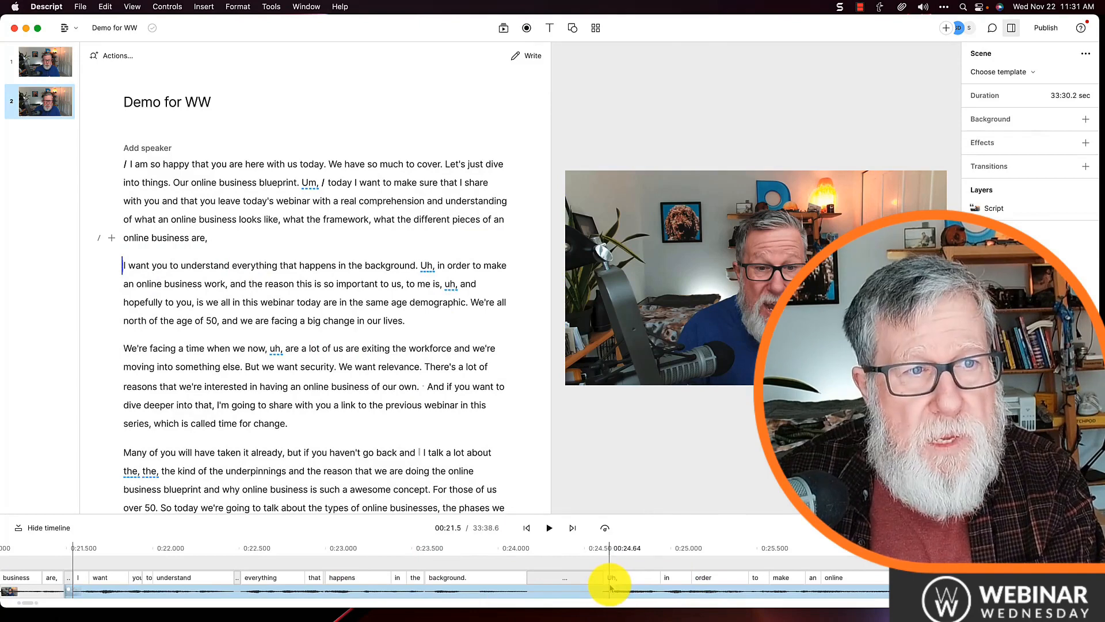
- Cut the passage from "today I want to make sure" through "what an online business looks like" out of the script
click(312, 200)
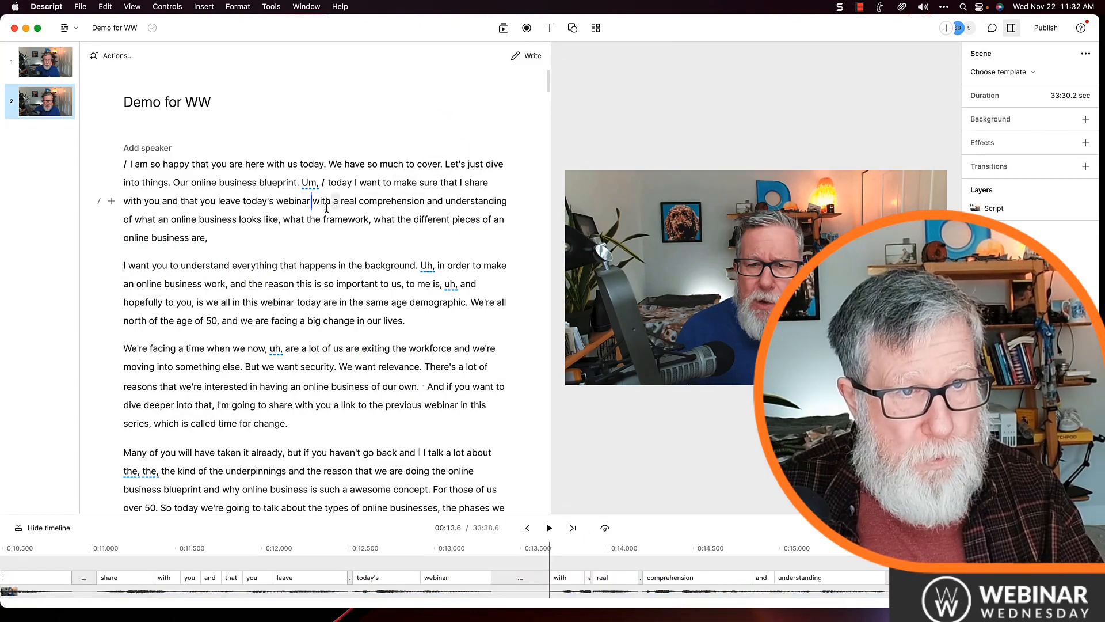
click(323, 231)
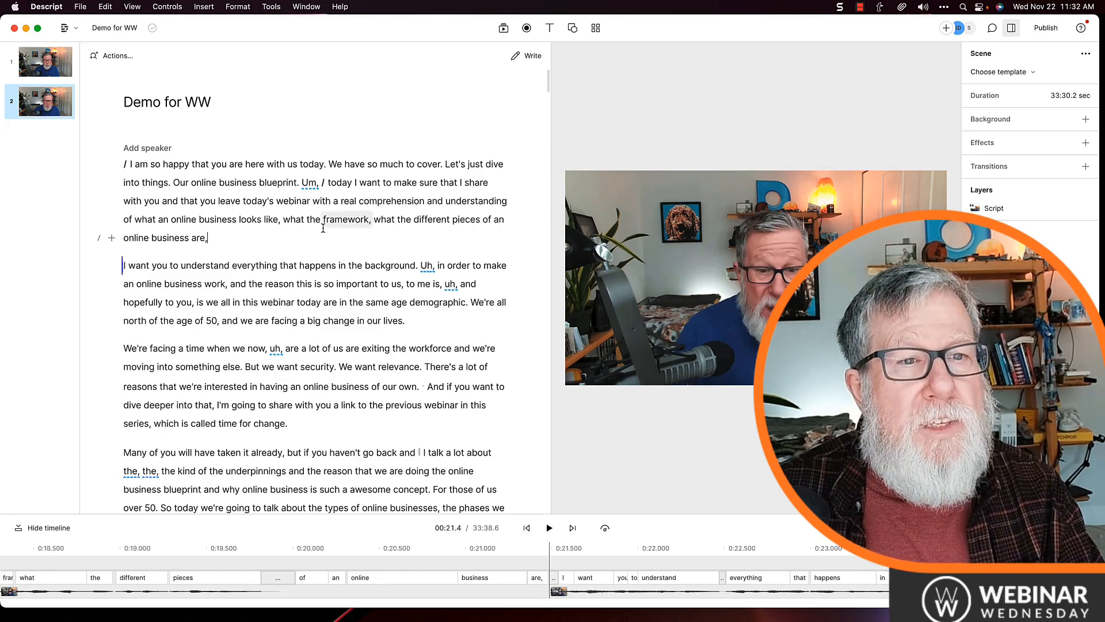
drag(329, 183, 279, 220)
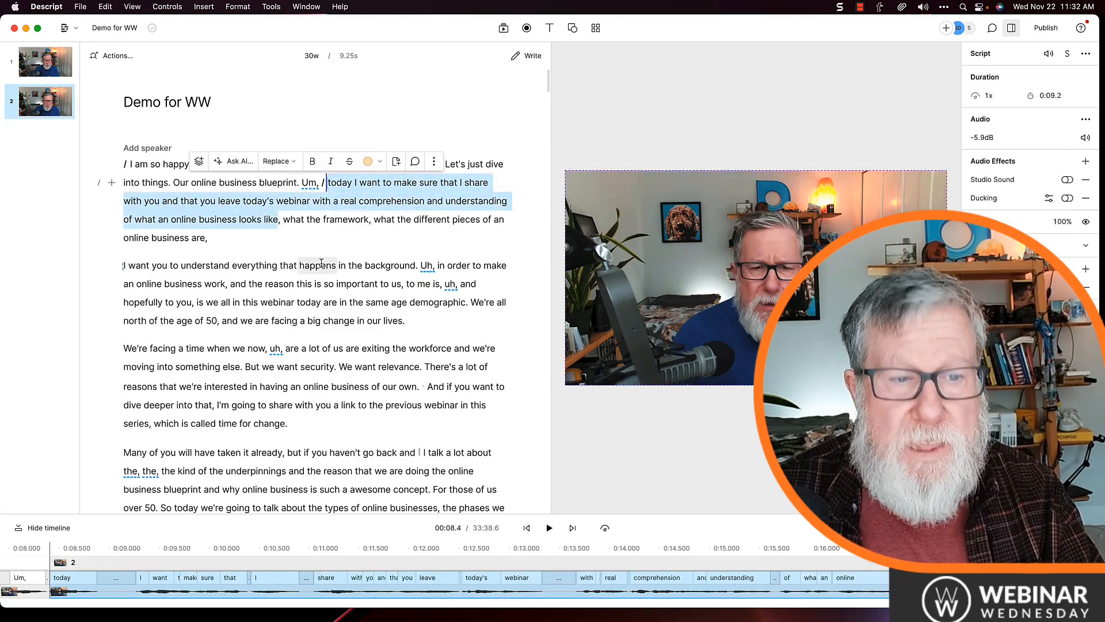
key(BackSpace)
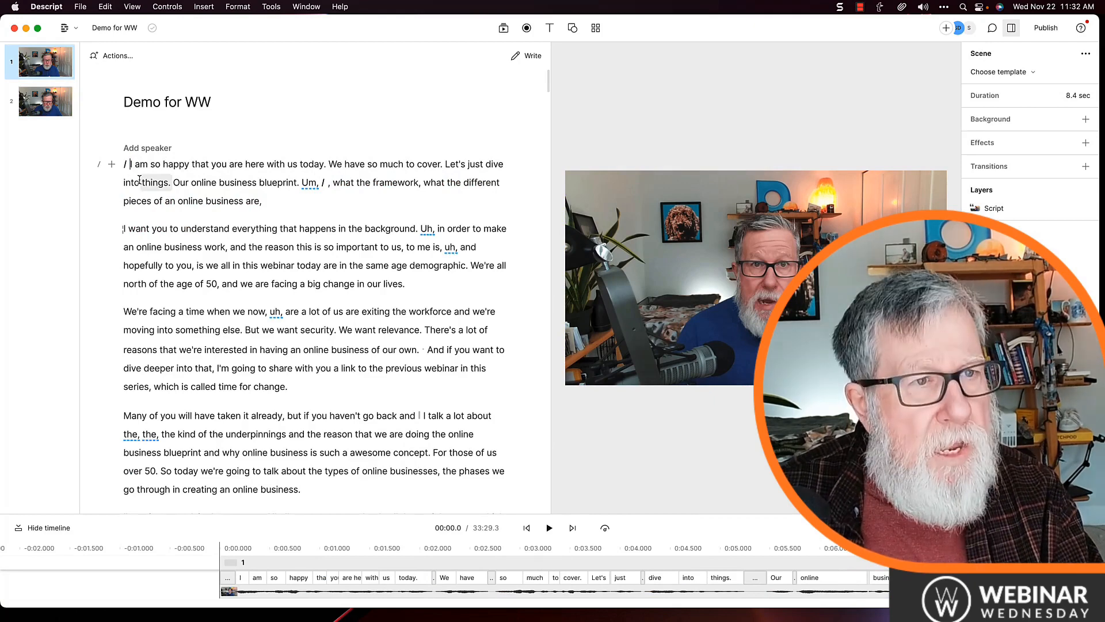
- Paste the cut passage at the very start of the script, before "I am so happy", and play the rearranged opening
key(super+z)
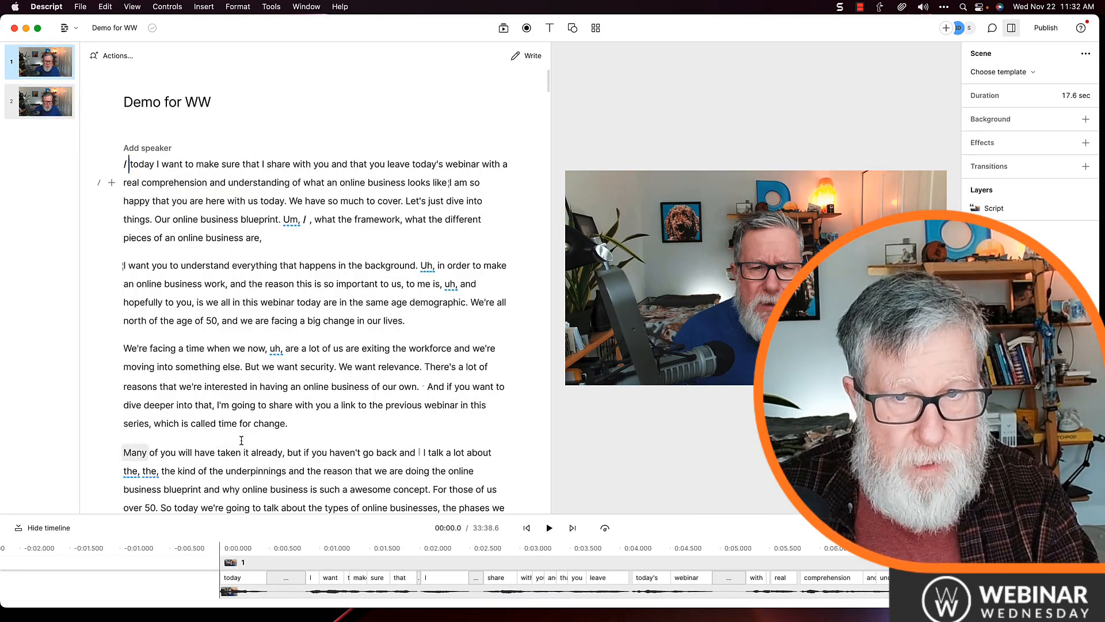
key(space)
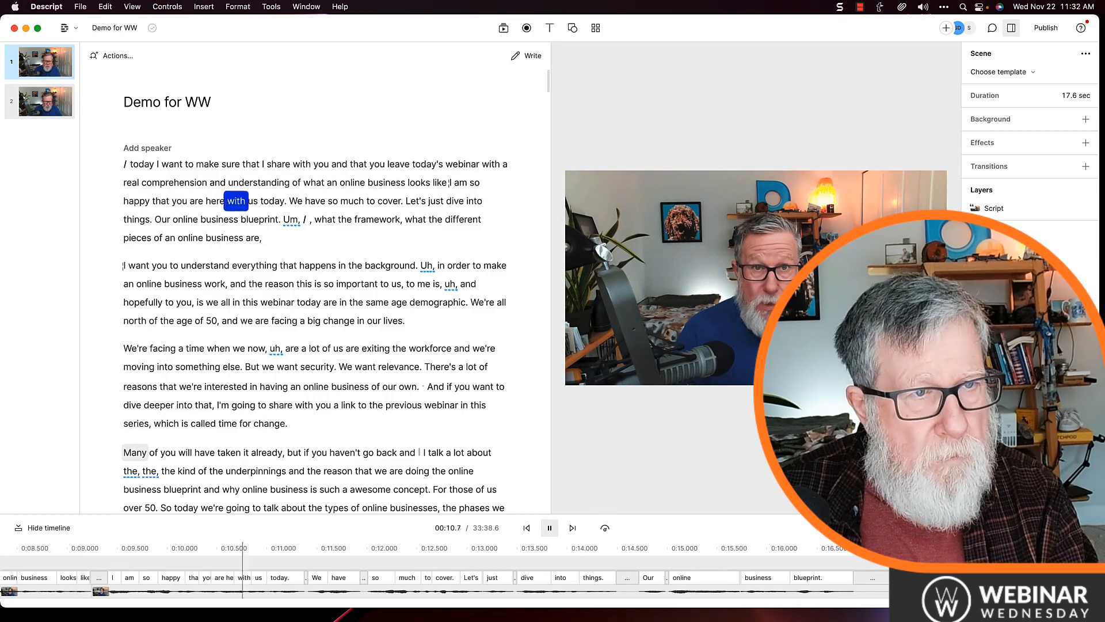
key(space)
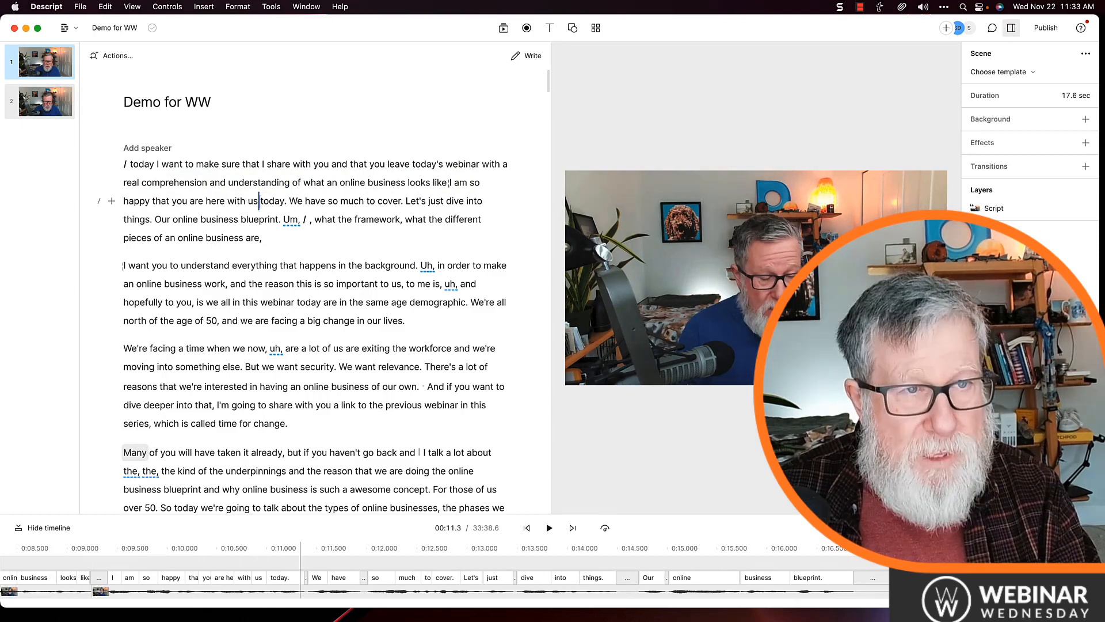
- Undo the paste at the start of the script and return the playhead to the first word
key(super+z)
scroll(153, 199, down, 1)
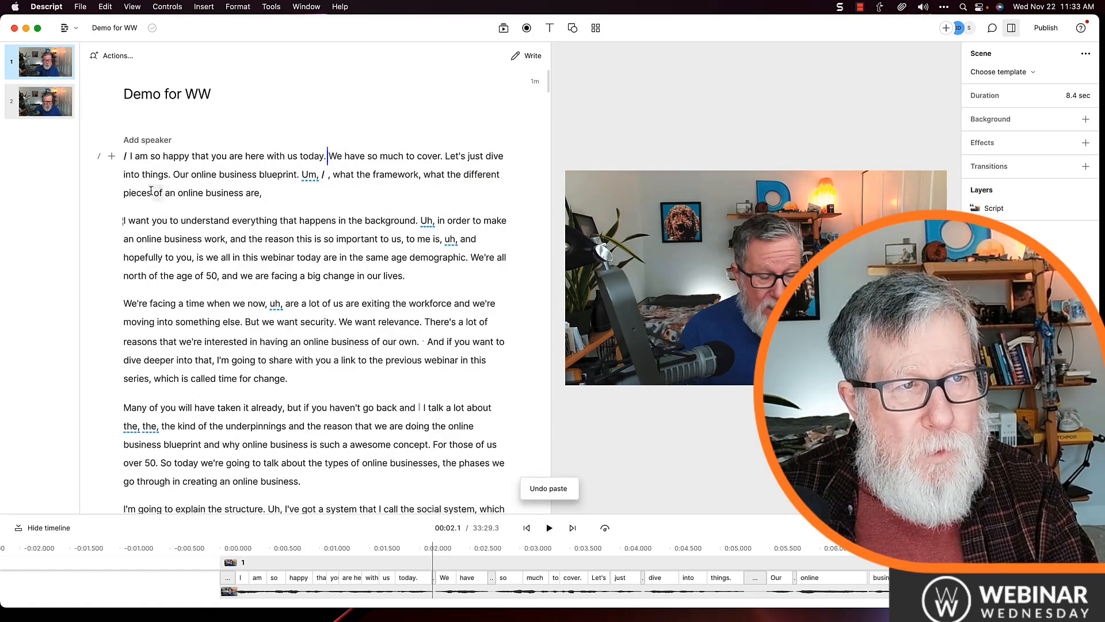
click(130, 159)
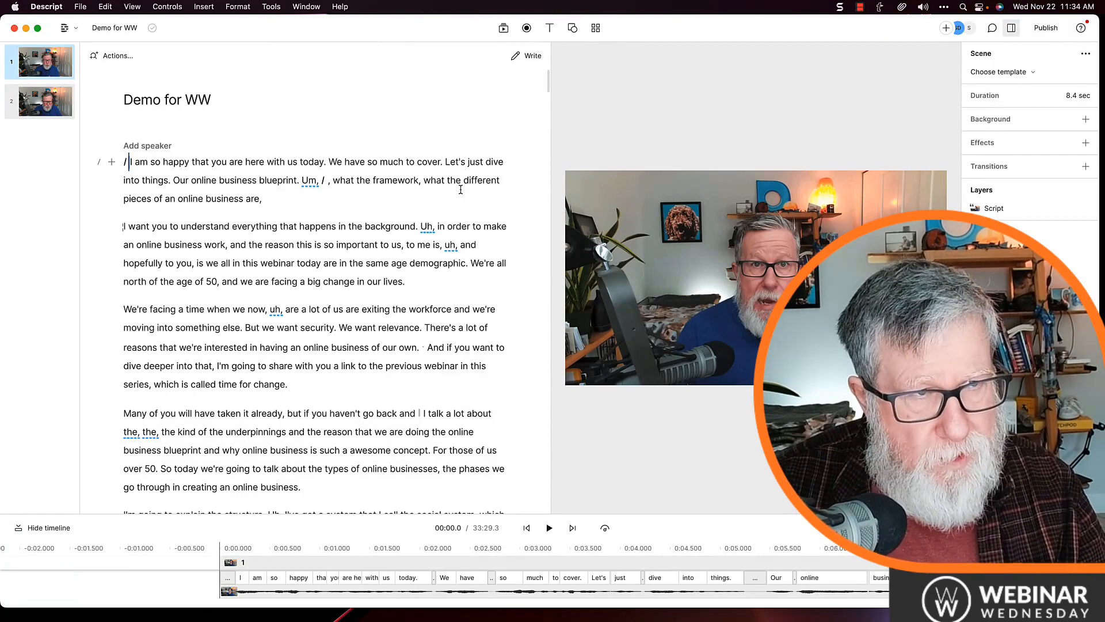
- Find all filler words in the script with the Remove filler words action and delete every match
click(112, 56)
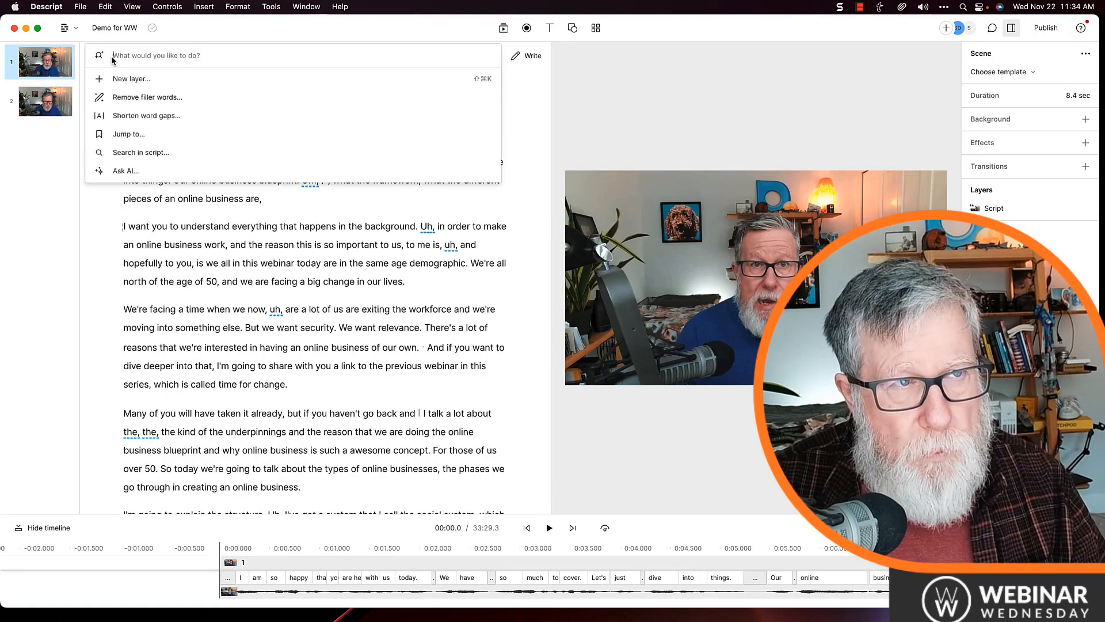
click(112, 56)
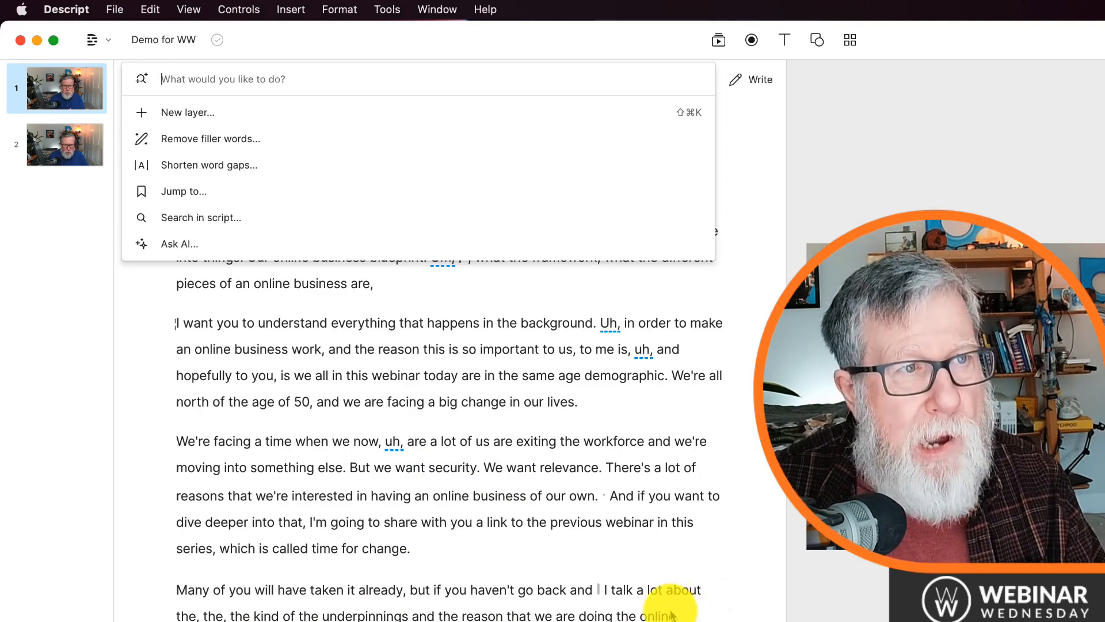
click(205, 139)
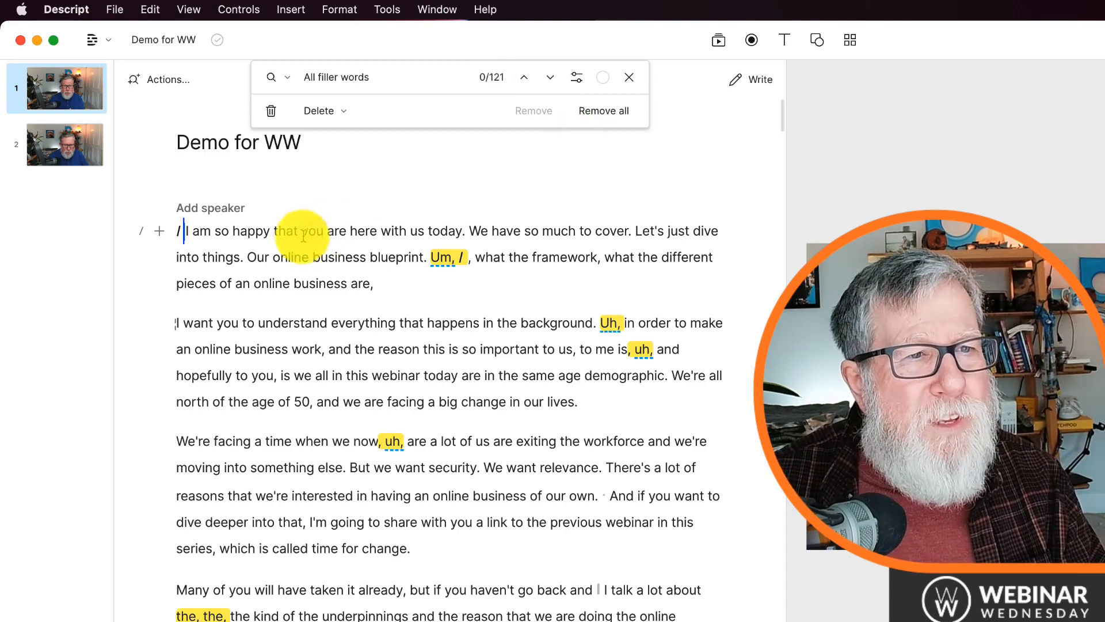
key(space)
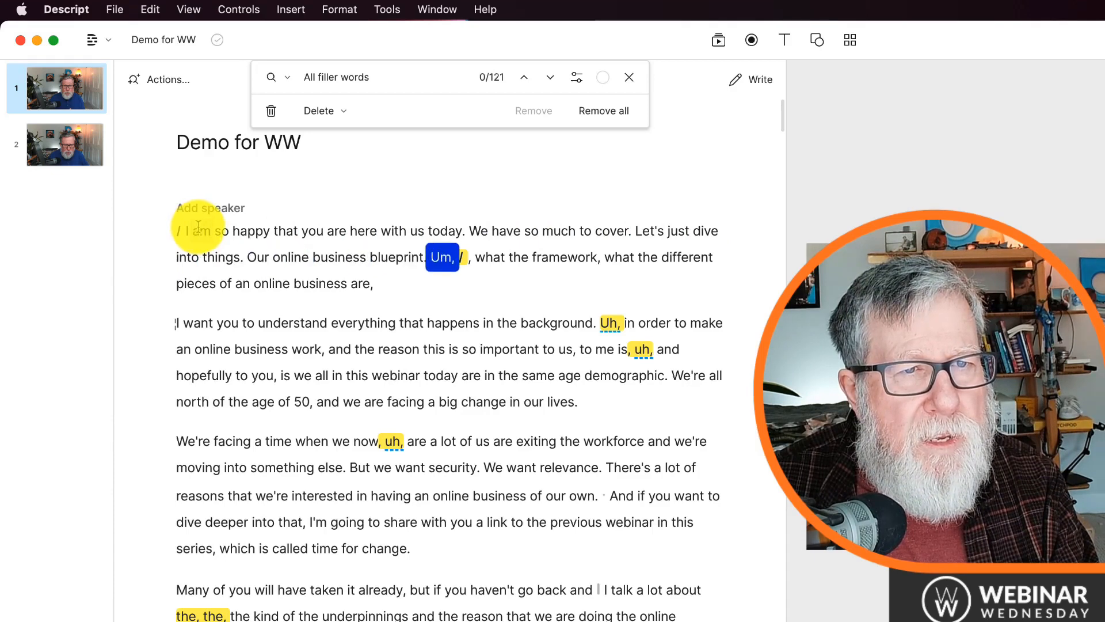
key(space)
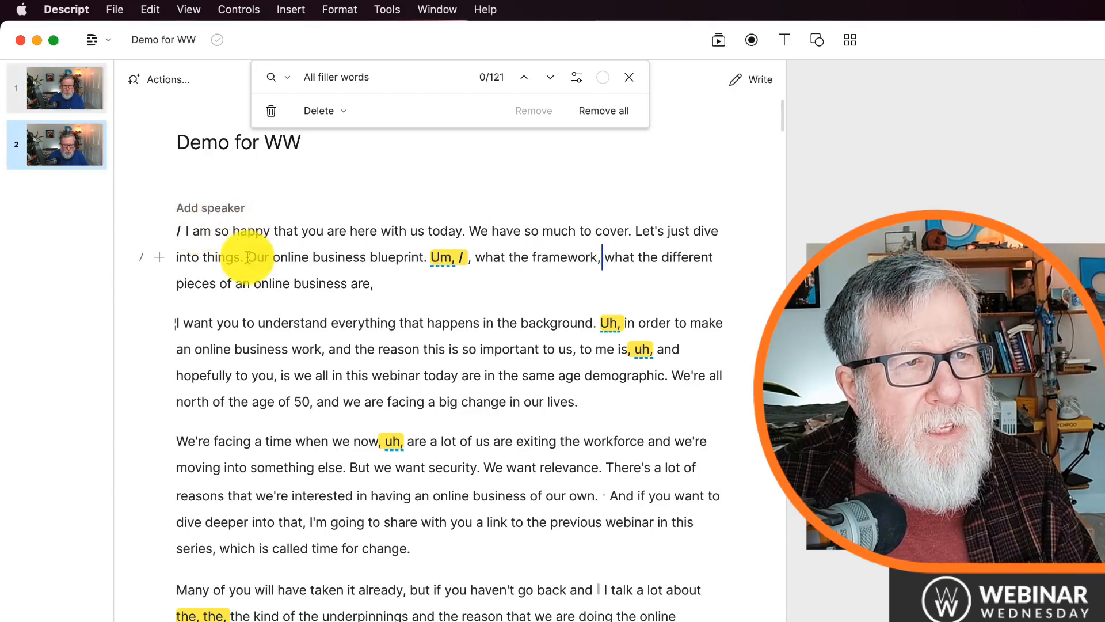
click(609, 110)
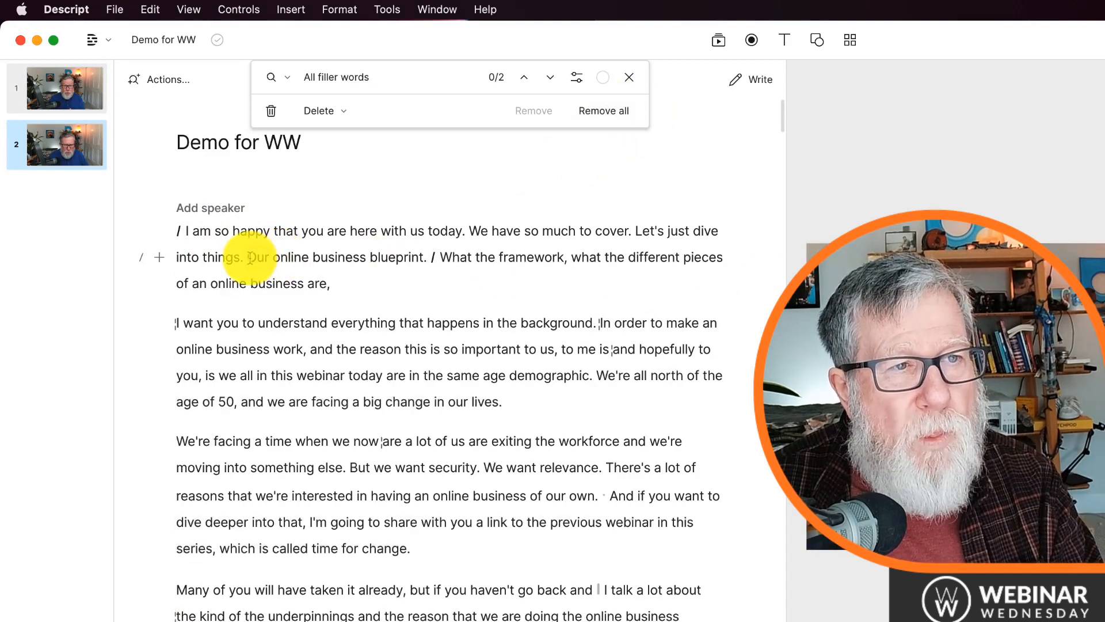
- Play the script from "Our online business blueprint" to check how the filler word removal sounds
click(250, 258)
key(space)
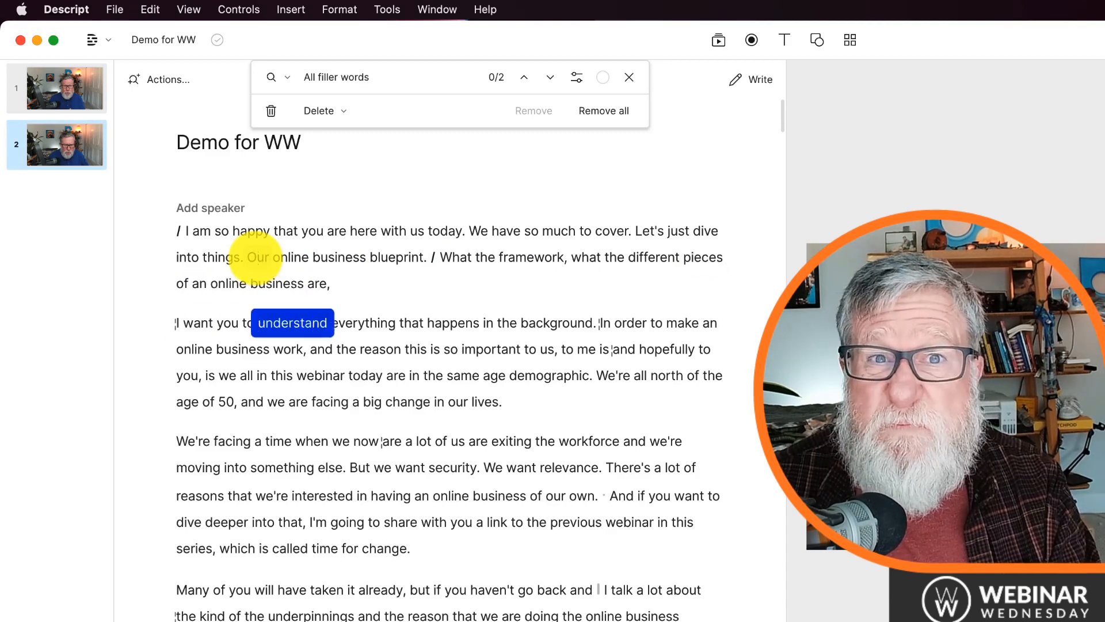
key(space)
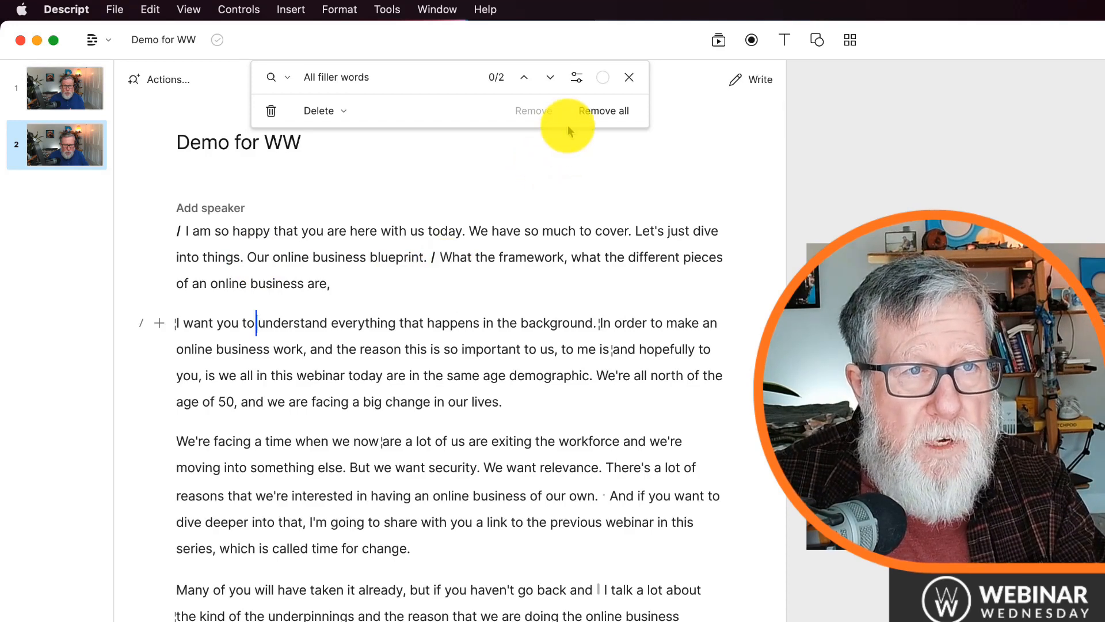
- Open the Shorten word gaps action to review its gap-length and shortening settings for the script
click(160, 77)
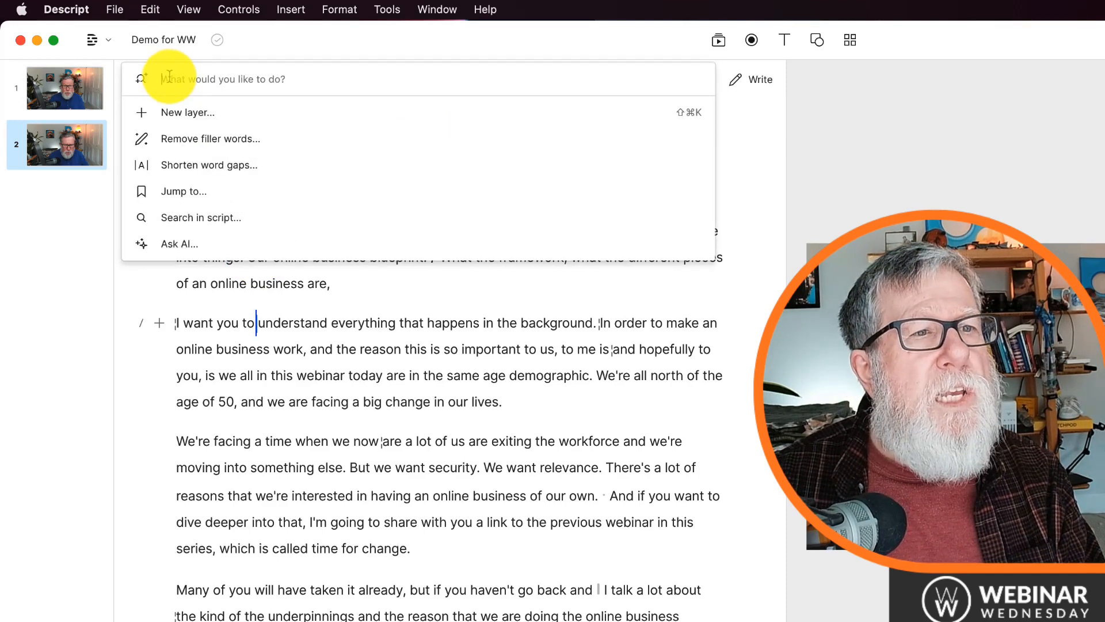
click(237, 172)
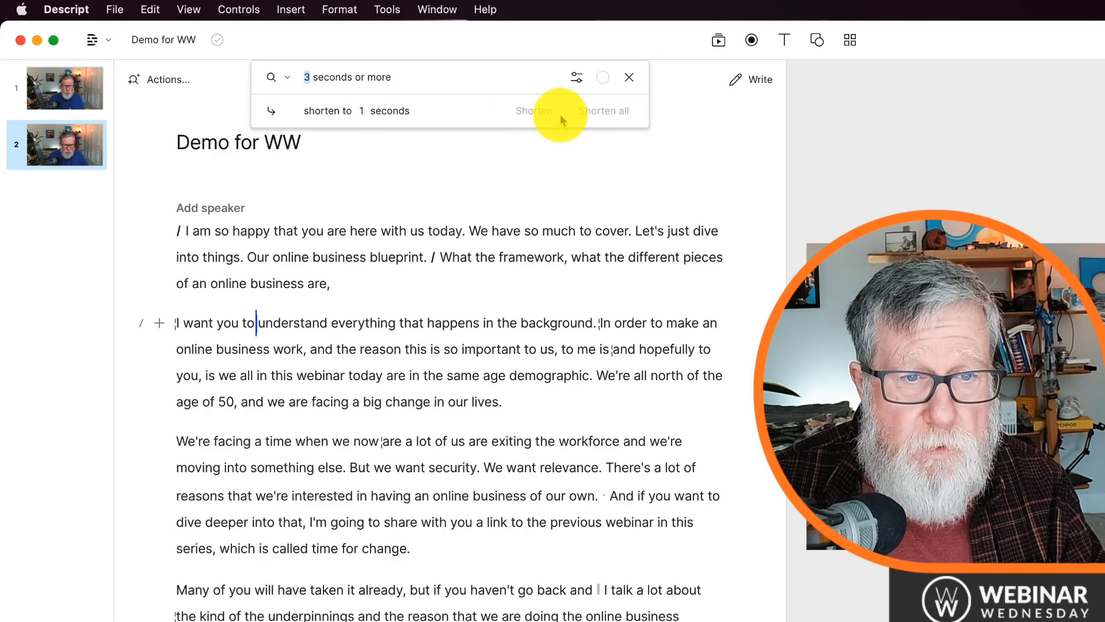
scroll(526, 158, down, 1)
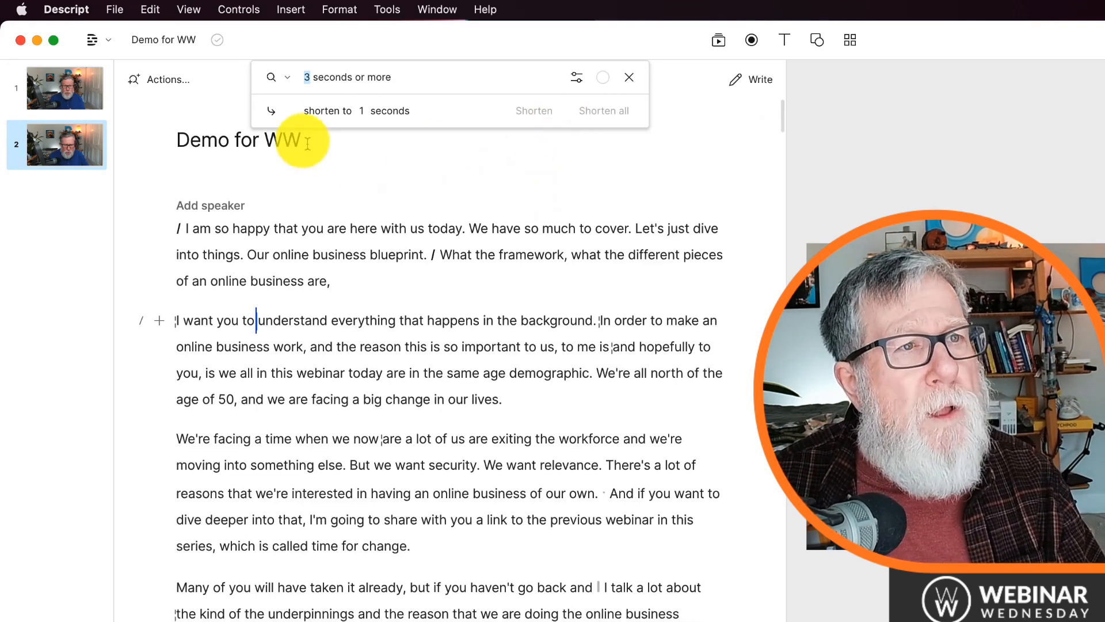
- Ask the AI to generate a YouTube description with the prompt "Draft a YouTube-style description for this."
click(169, 81)
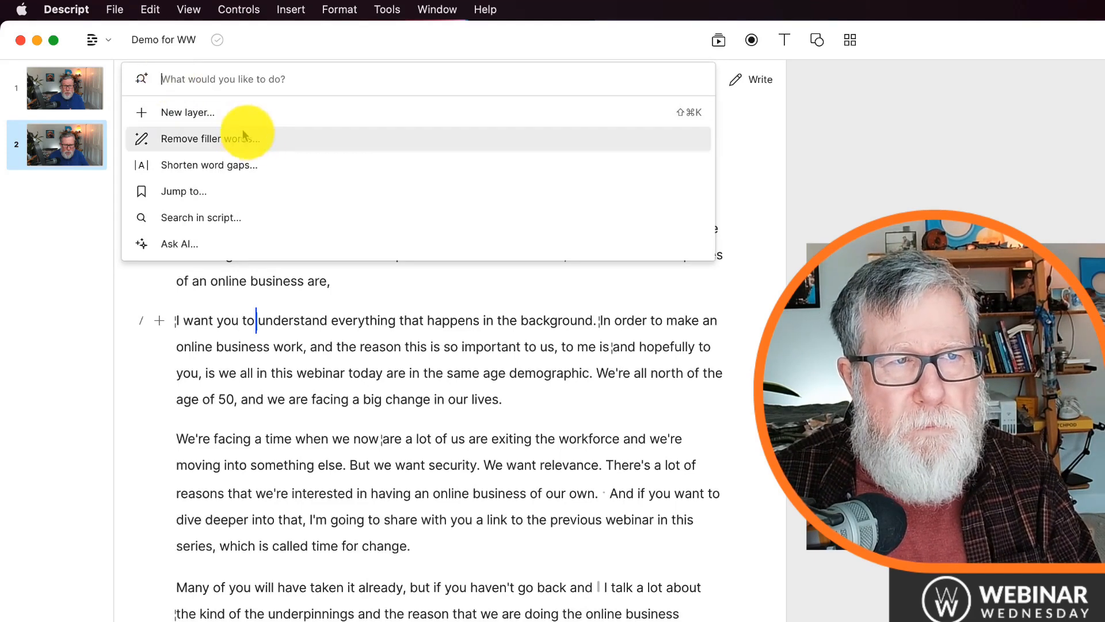
click(299, 245)
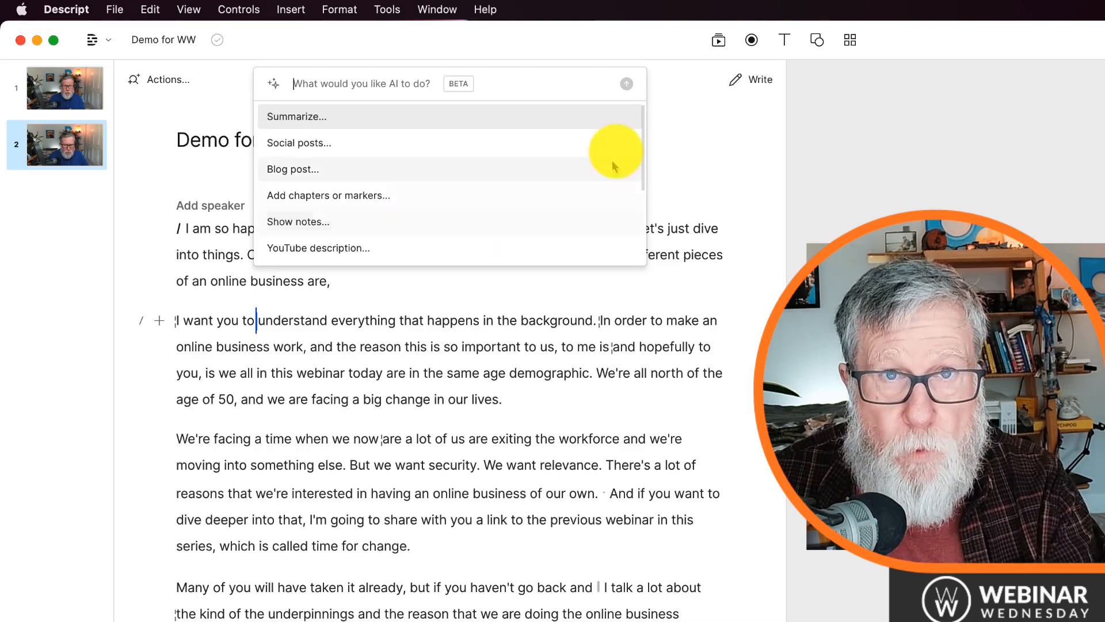
click(370, 253)
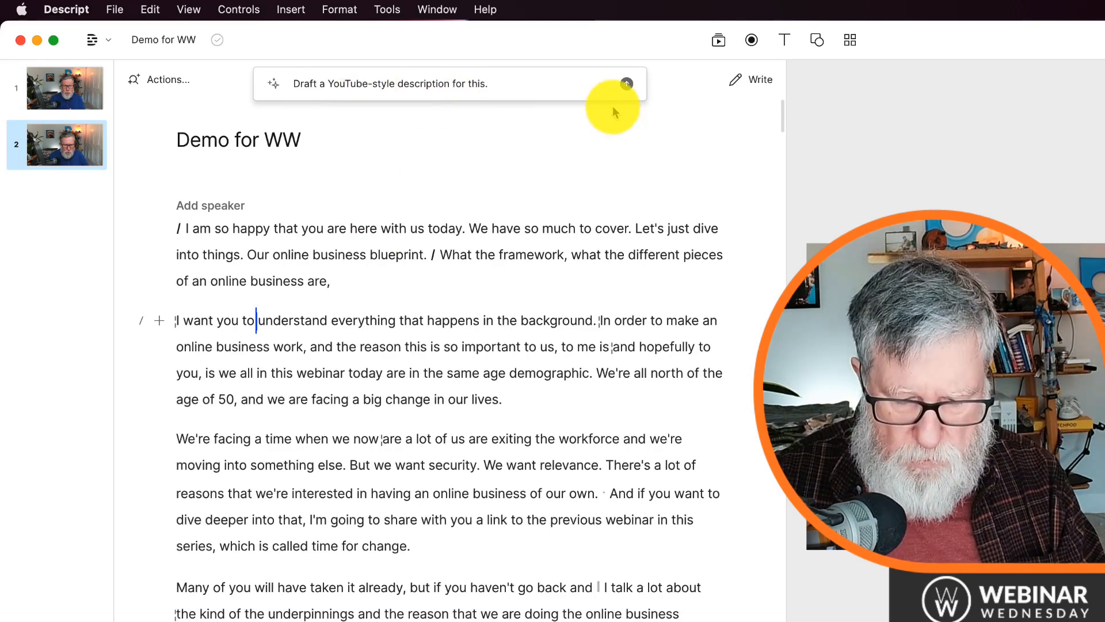
key(Return)
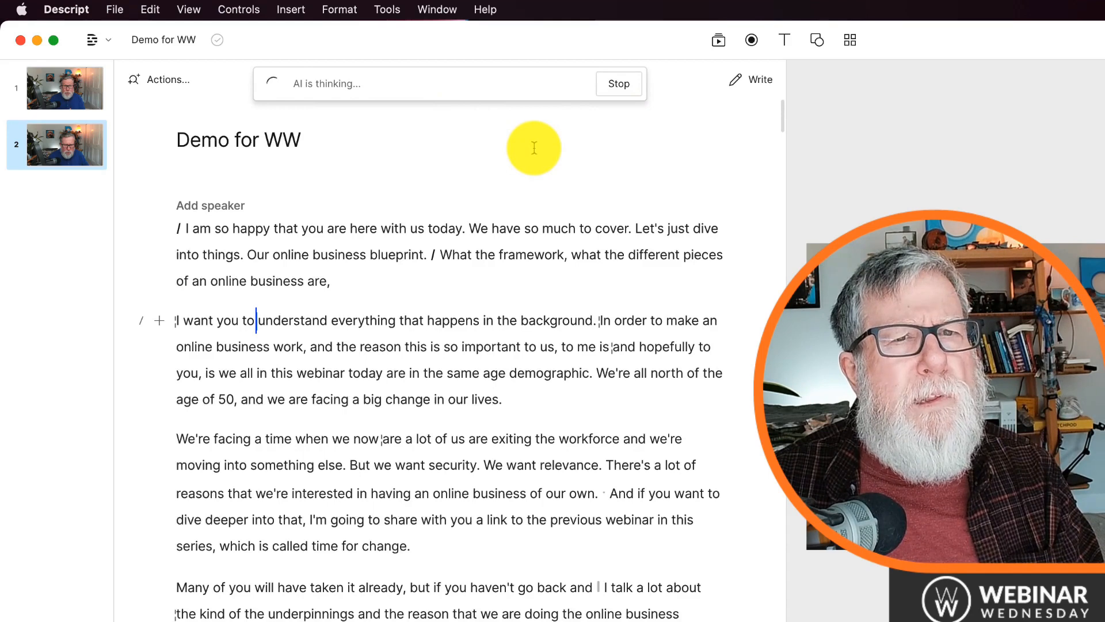
- Read through the AI-drafted YouTube description, from its title and summary to the timestamped chapters, and dismiss it
scroll(520, 128, down, 3)
scroll(520, 128, down, 10)
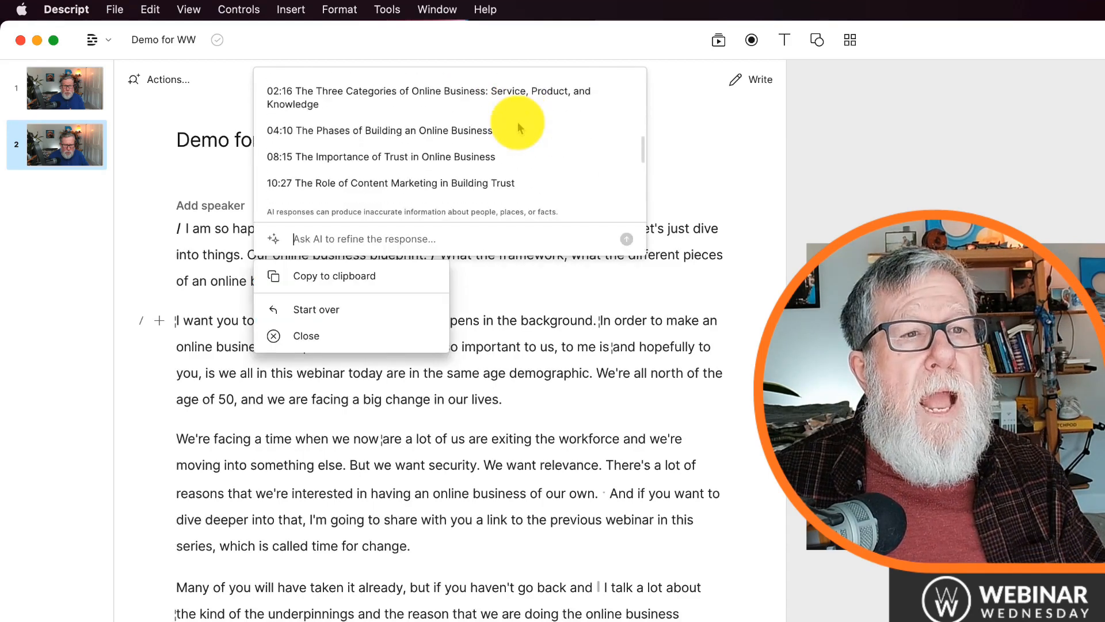
scroll(520, 128, down, 2)
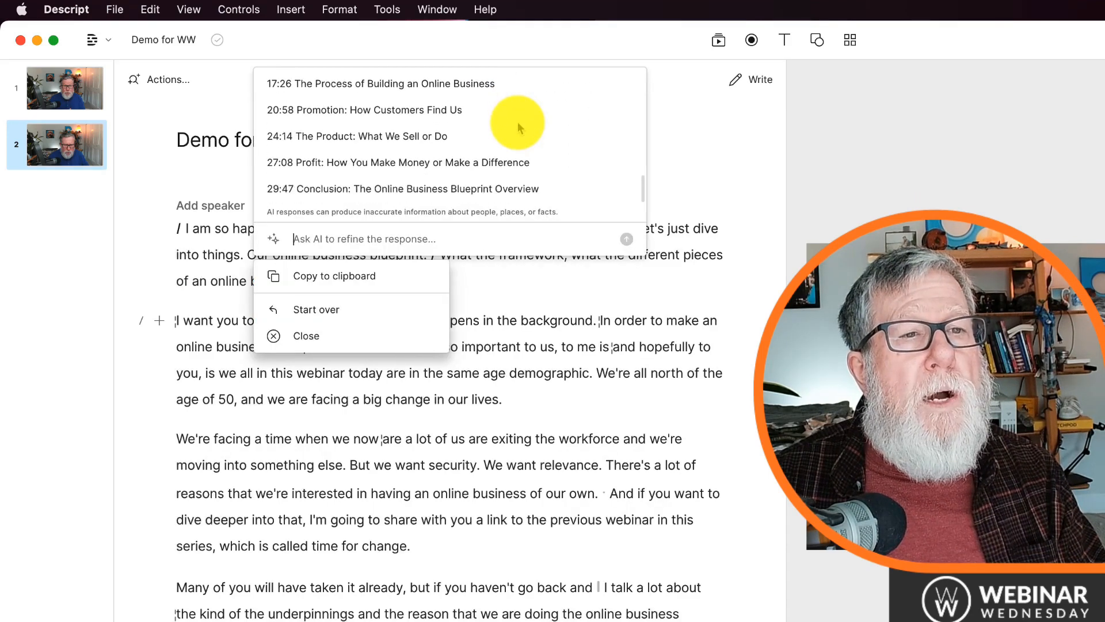
scroll(518, 122, up, 15)
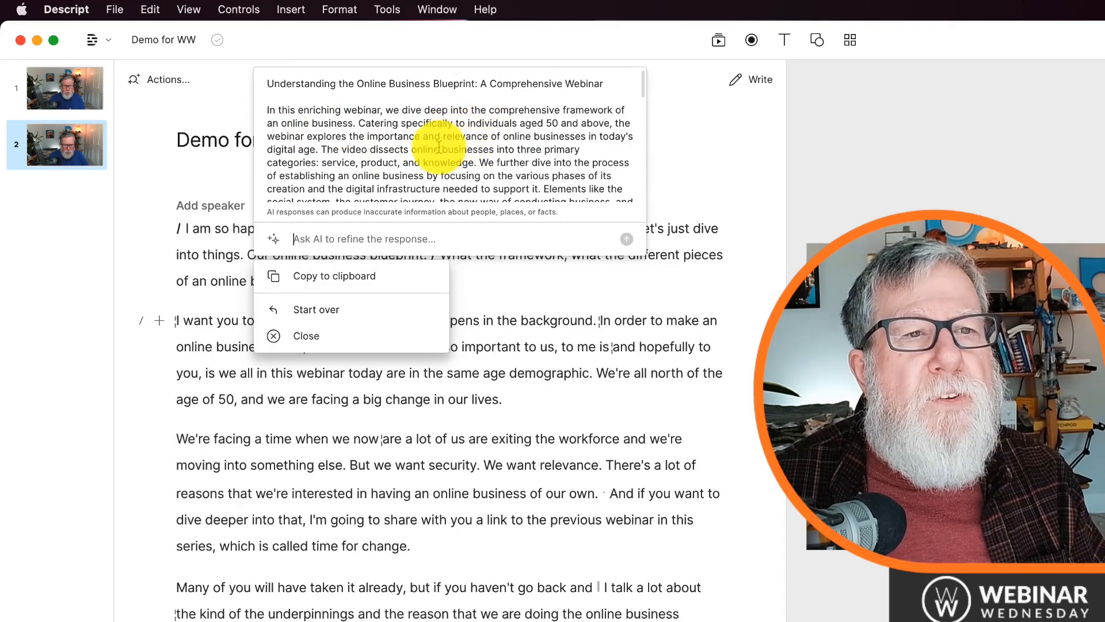
scroll(439, 148, down, 2)
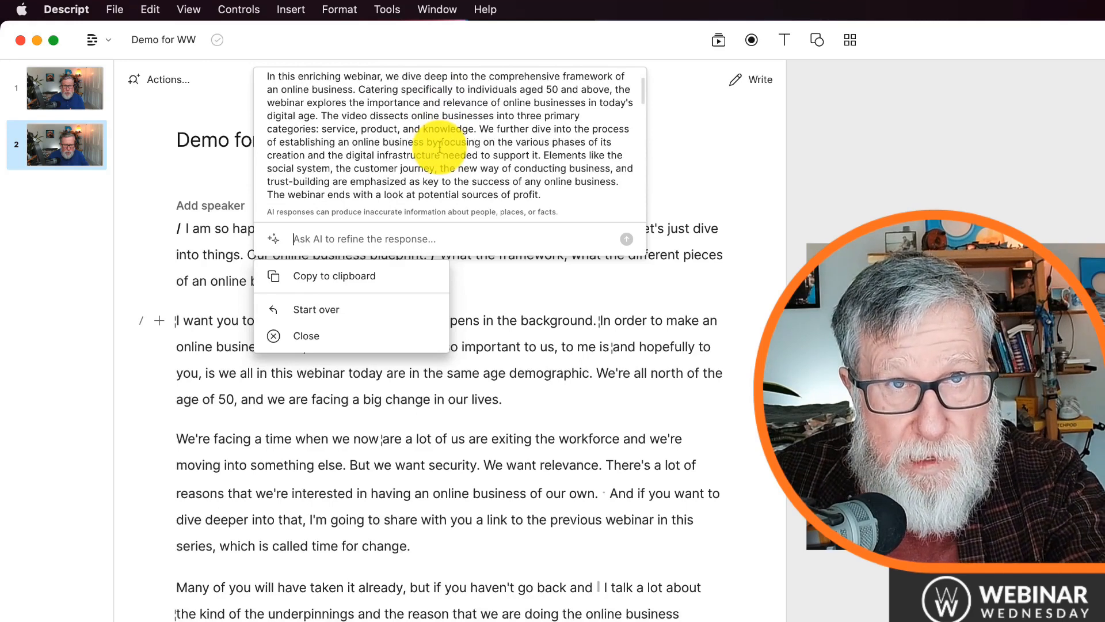
scroll(440, 148, down, 8)
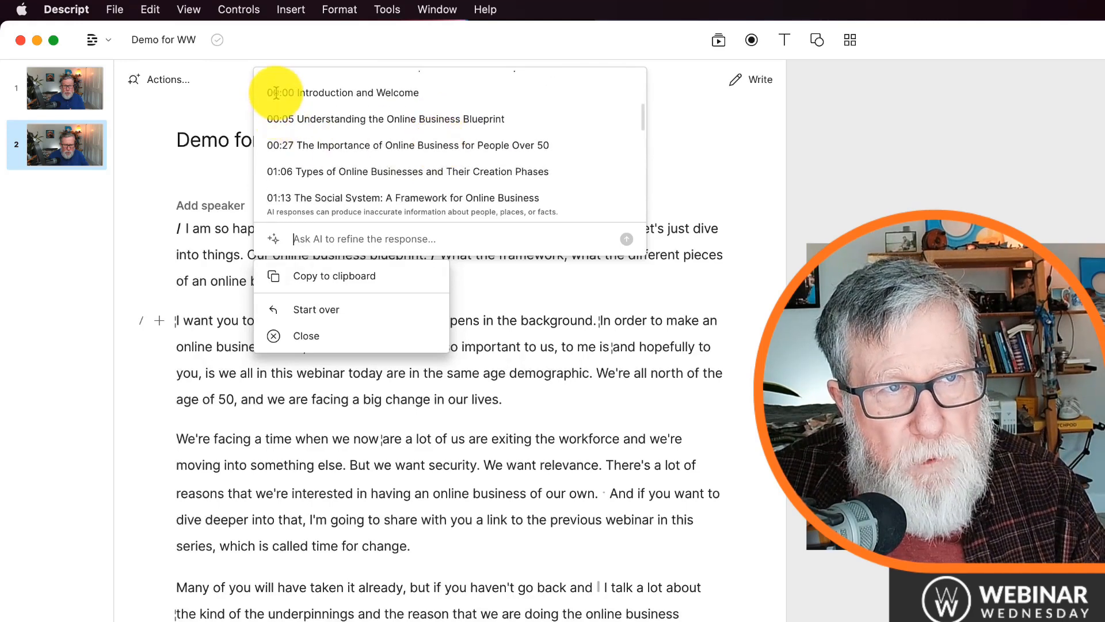
scroll(298, 138, down, 3)
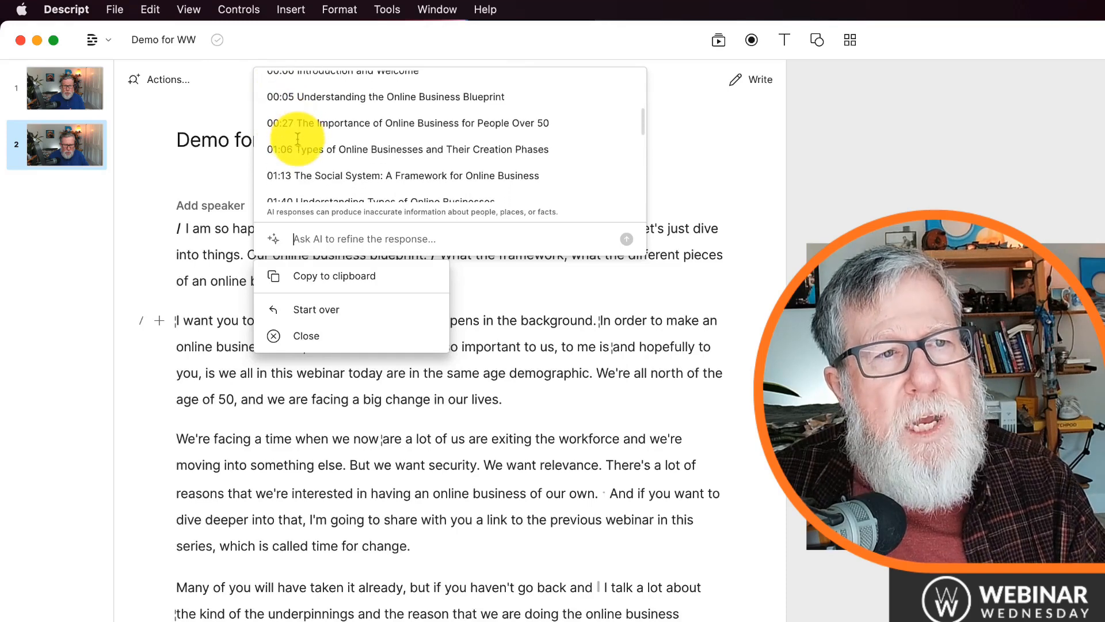
scroll(298, 139, down, 10)
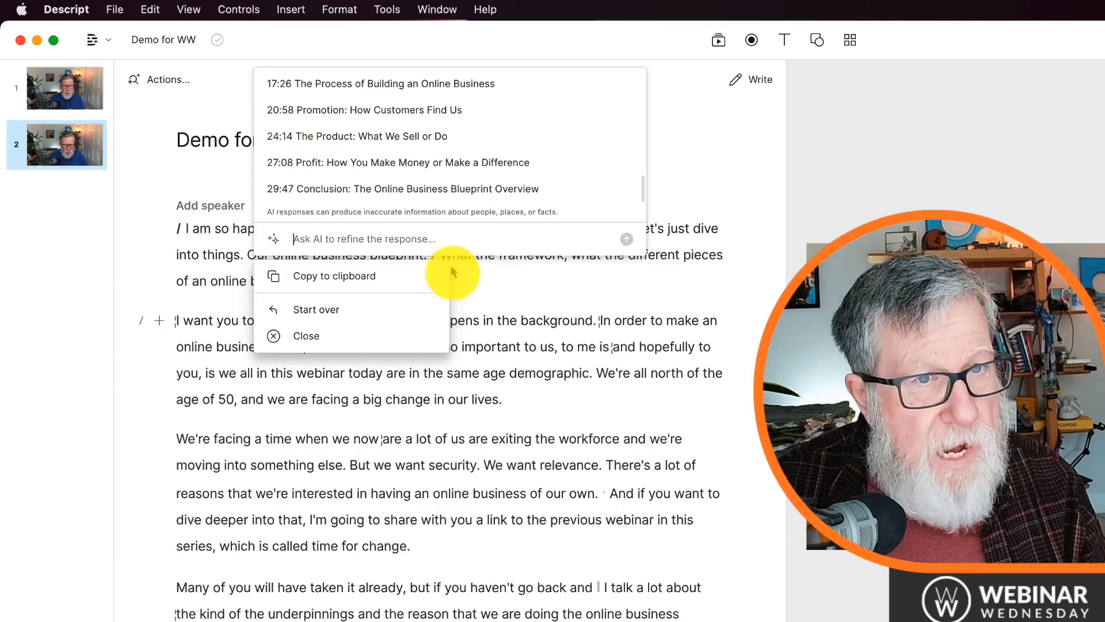
click(662, 382)
click(614, 183)
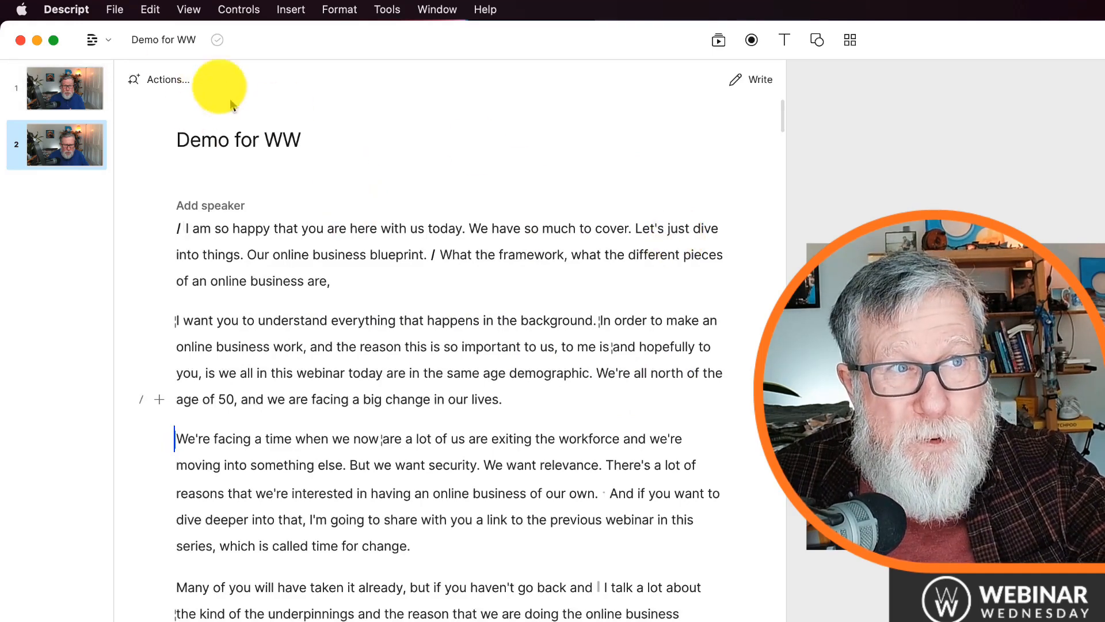
click(148, 78)
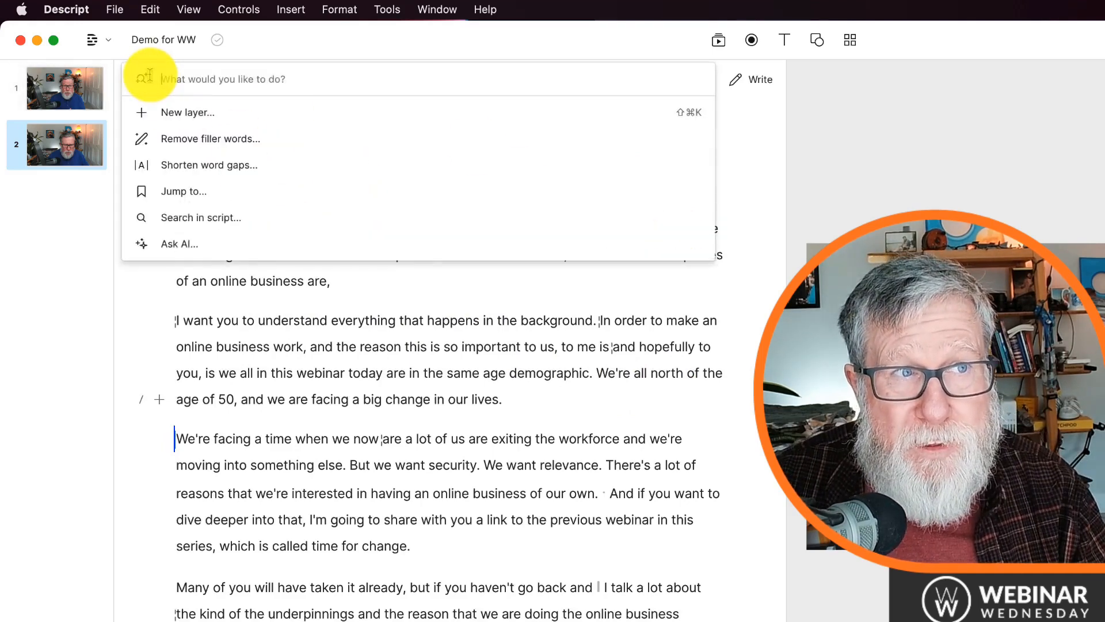
click(571, 458)
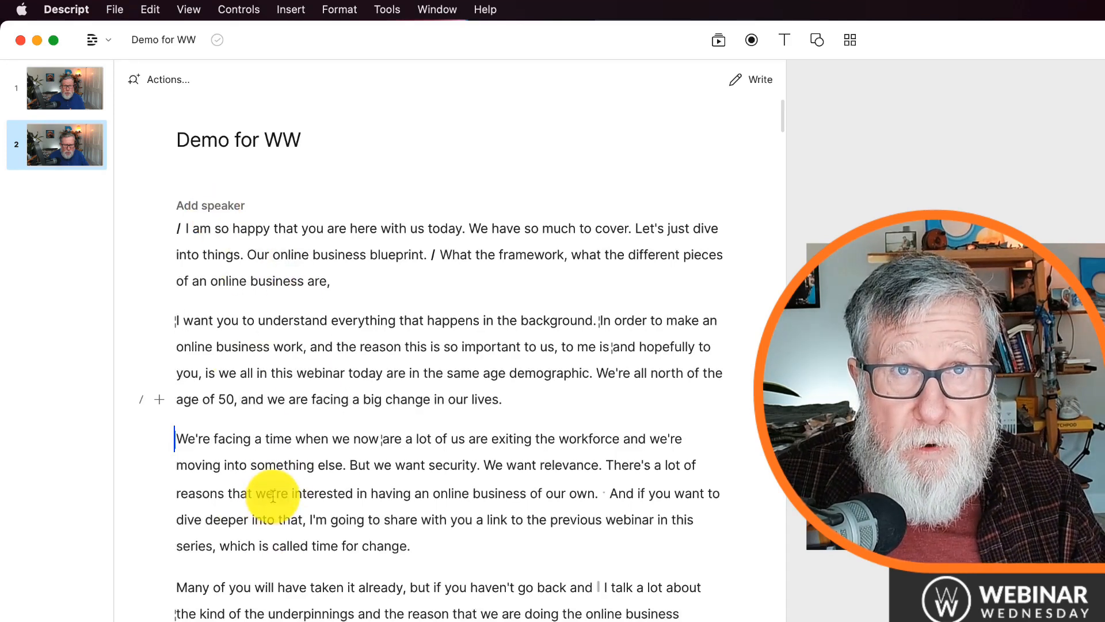
- Assign the project's existing speaker to the start of the script
click(195, 205)
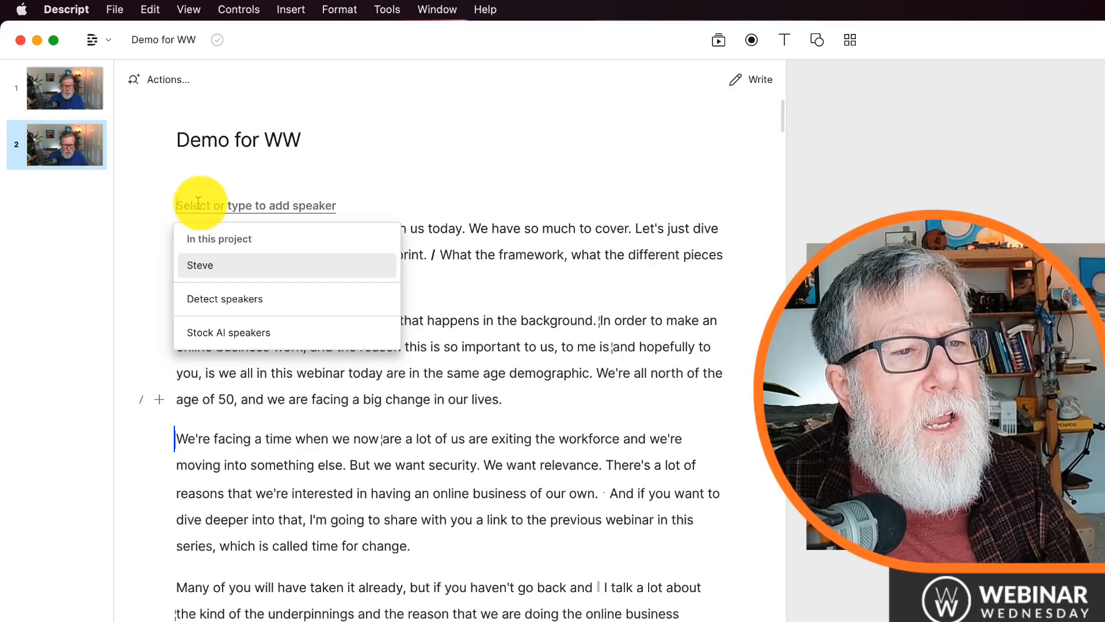
click(266, 270)
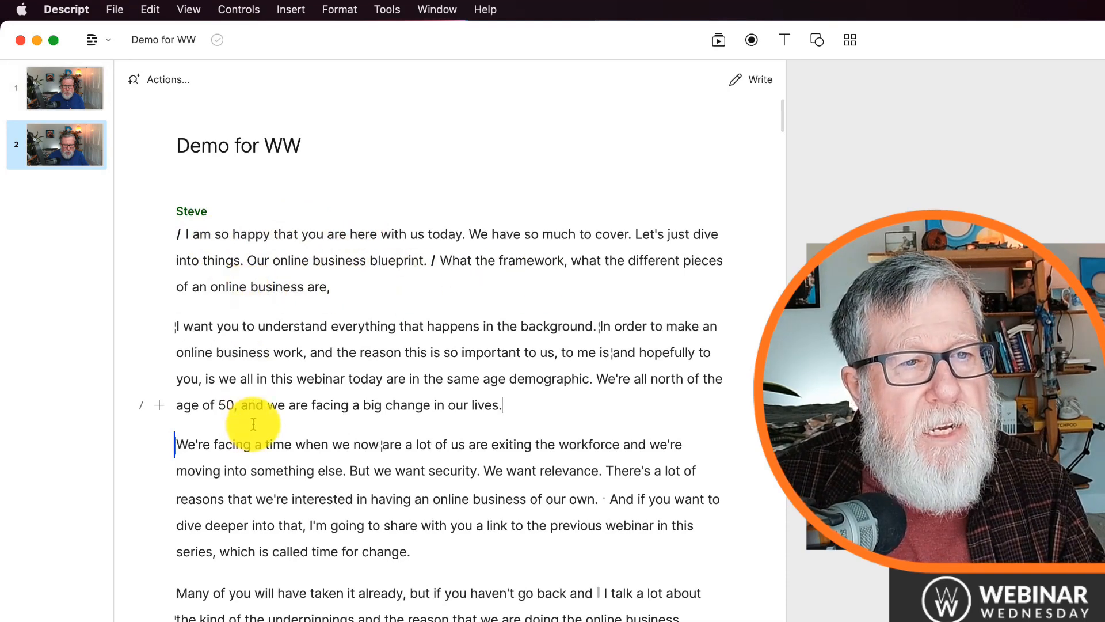
- Replace "in the same age demographic" in the second paragraph with "the same age" using Overdub
drag(408, 380, 589, 386)
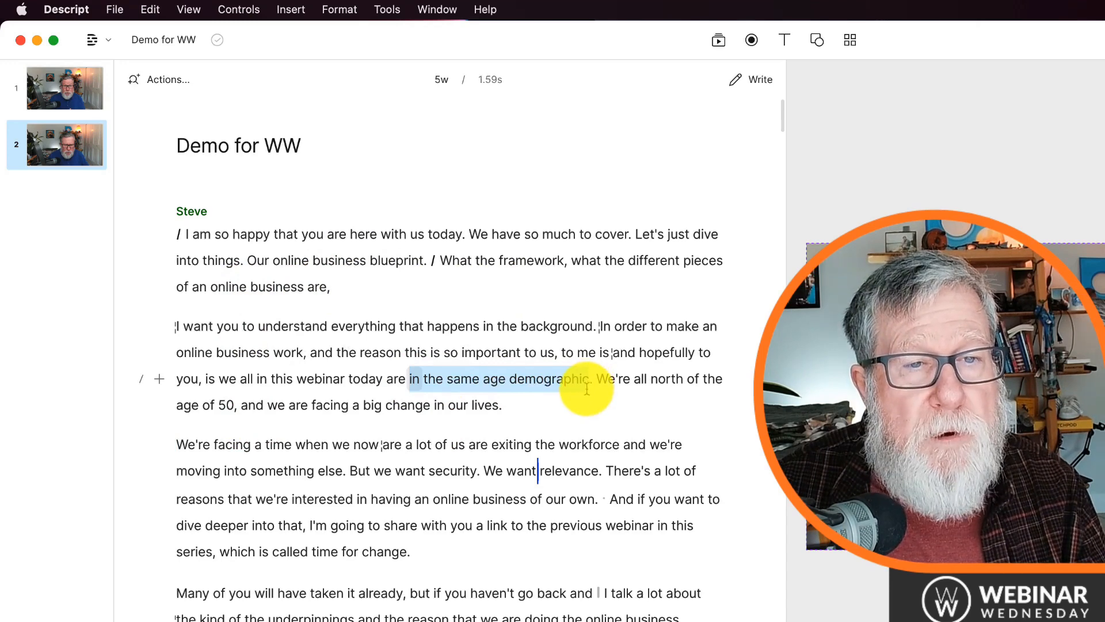
click(479, 384)
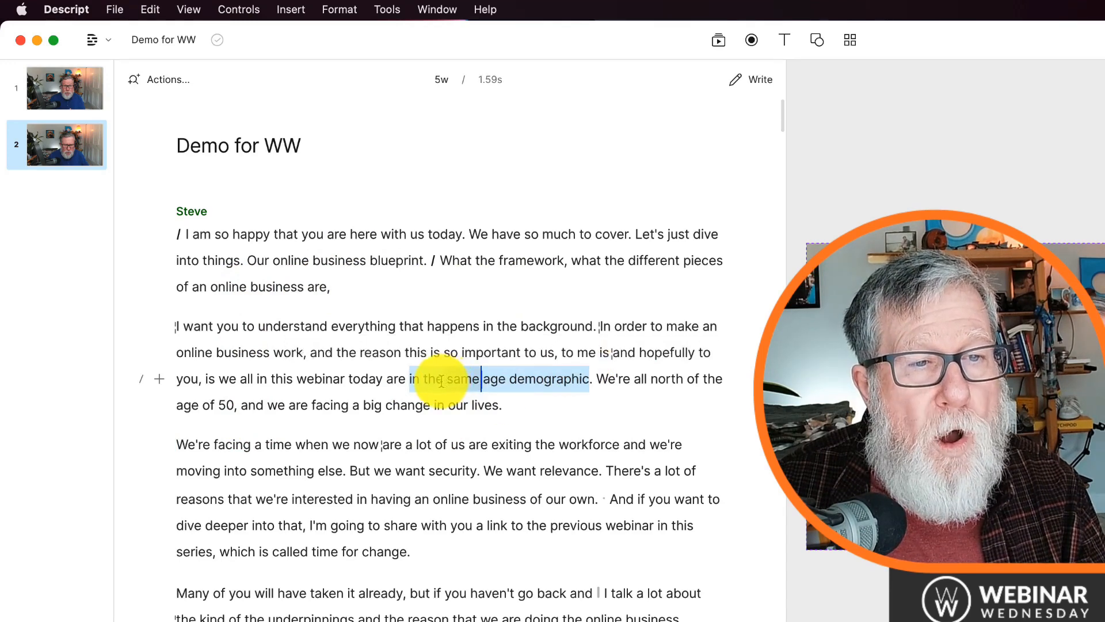
right_click(475, 381)
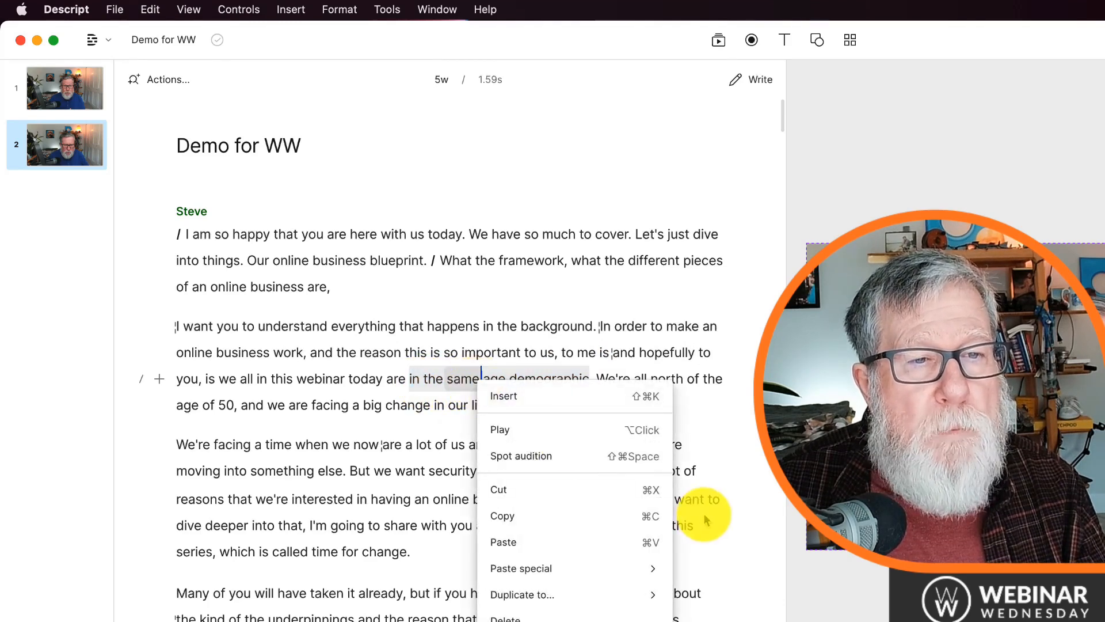
key(Escape)
drag(411, 379, 590, 380)
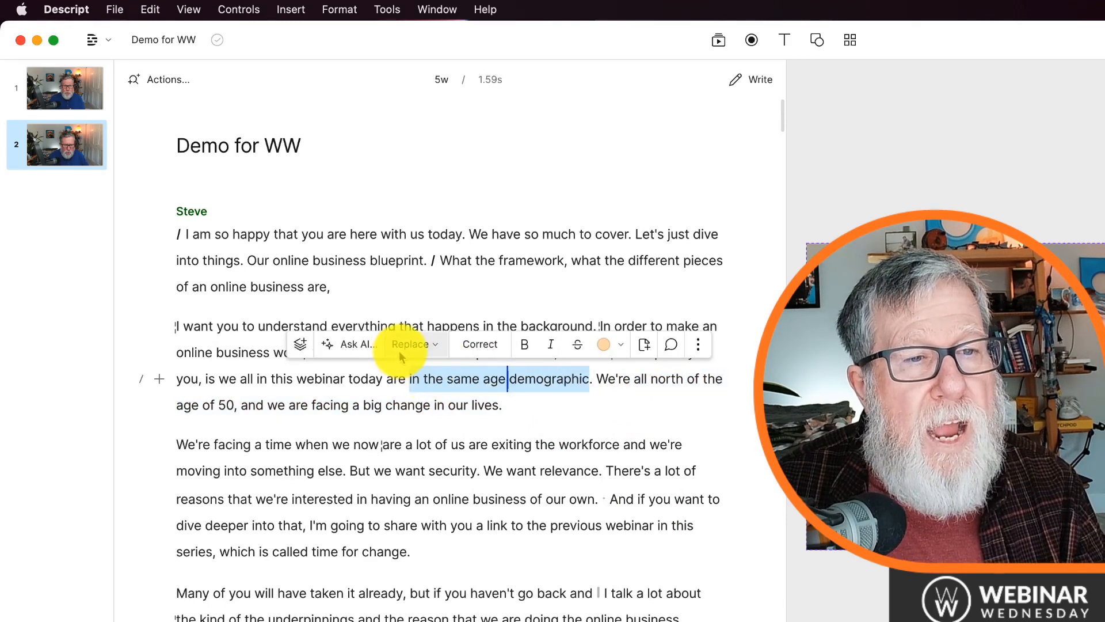
click(419, 347)
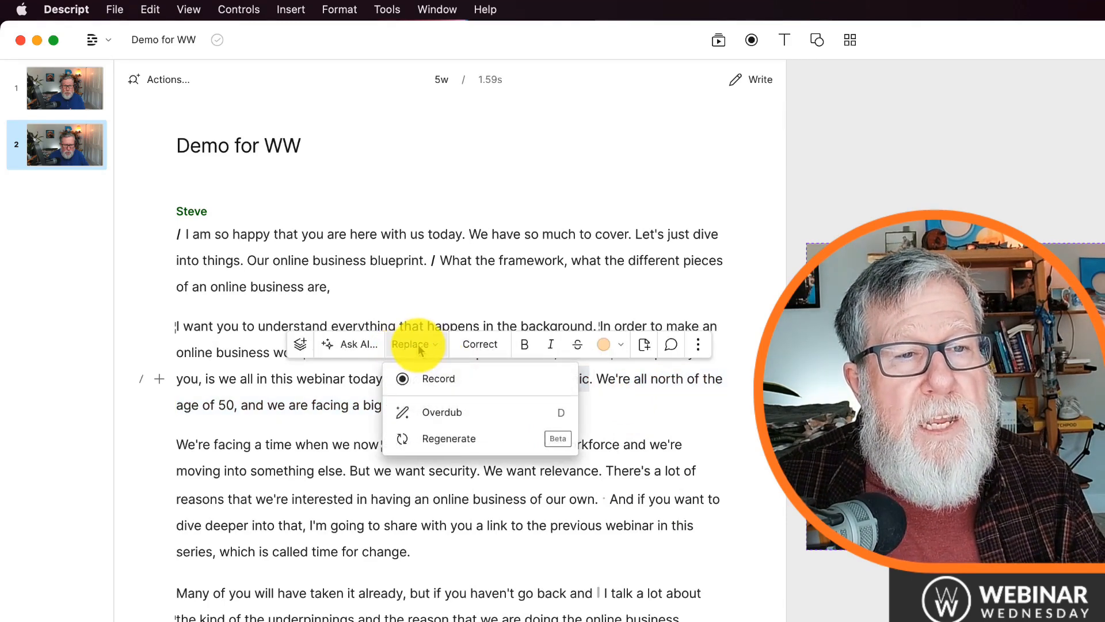
click(449, 421)
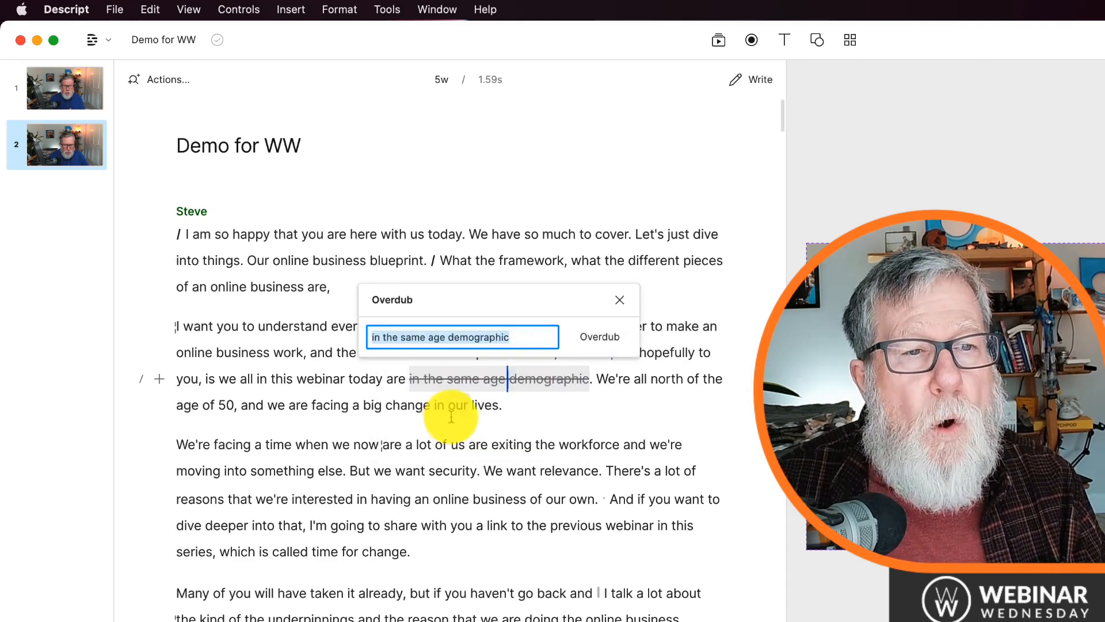
text(the )
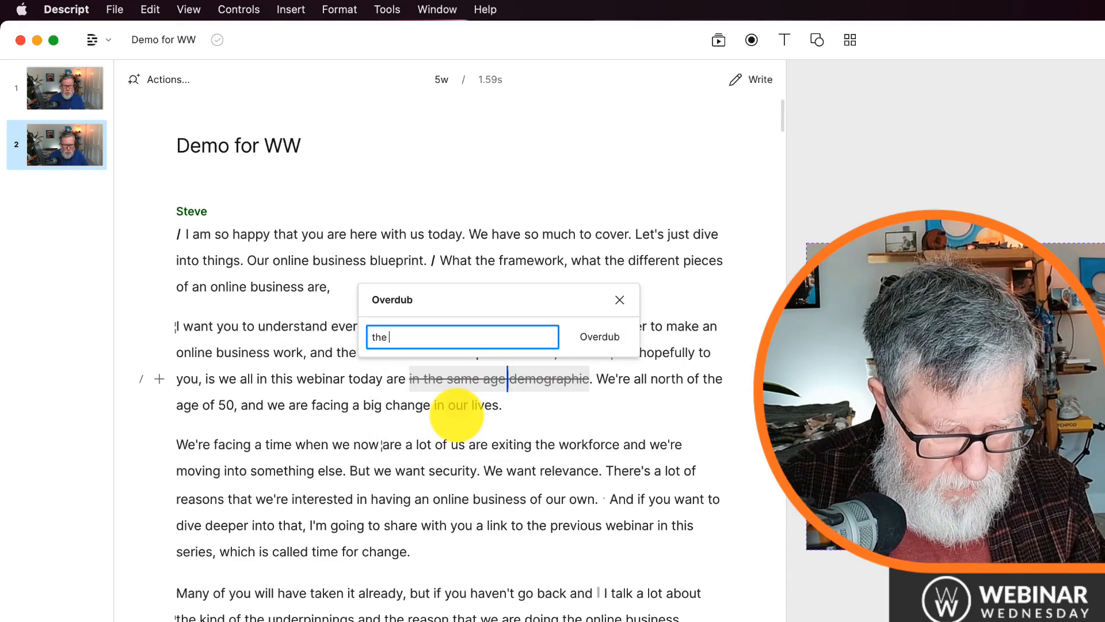
text(same age)
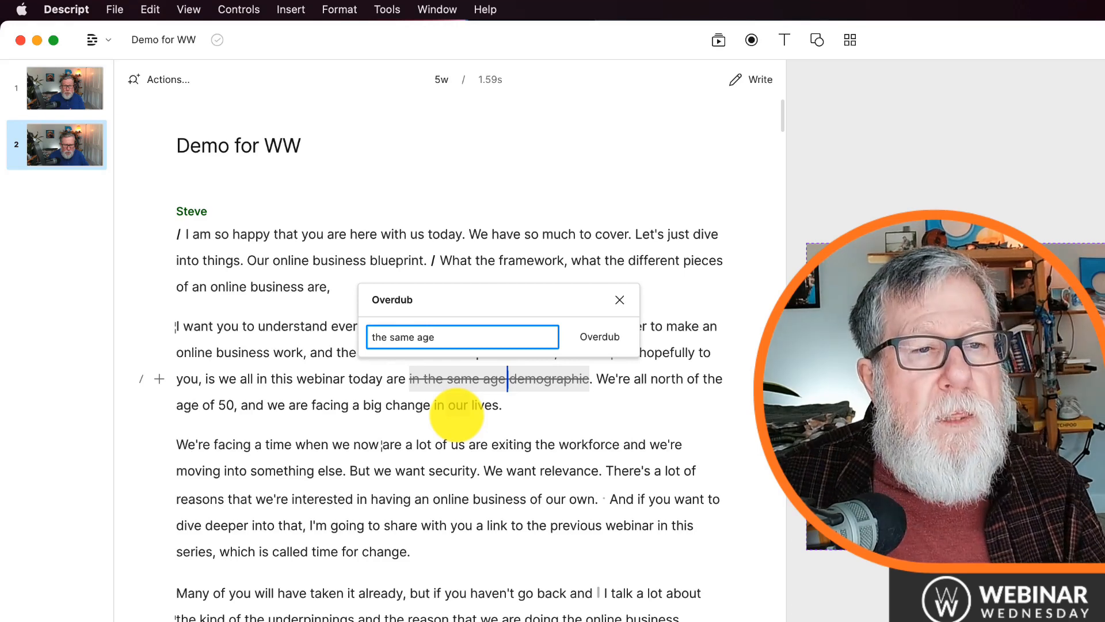
click(596, 346)
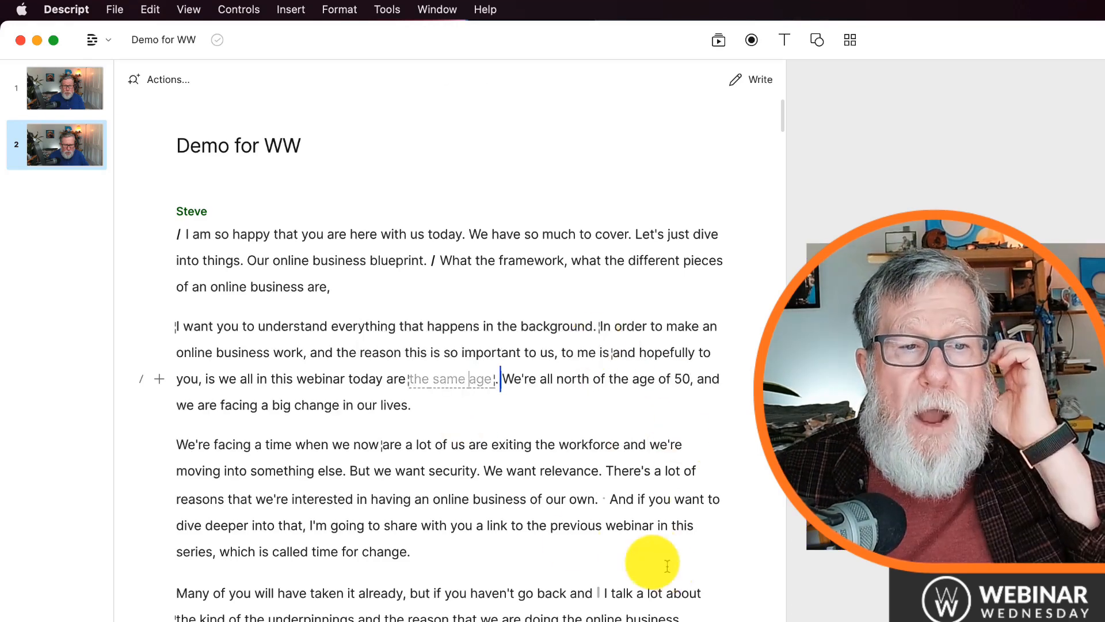
- Play the overdubbed passage from "are the same age" and again from "we all in this webinar", and return the playhead to "webinar"
mouse_move(456, 387)
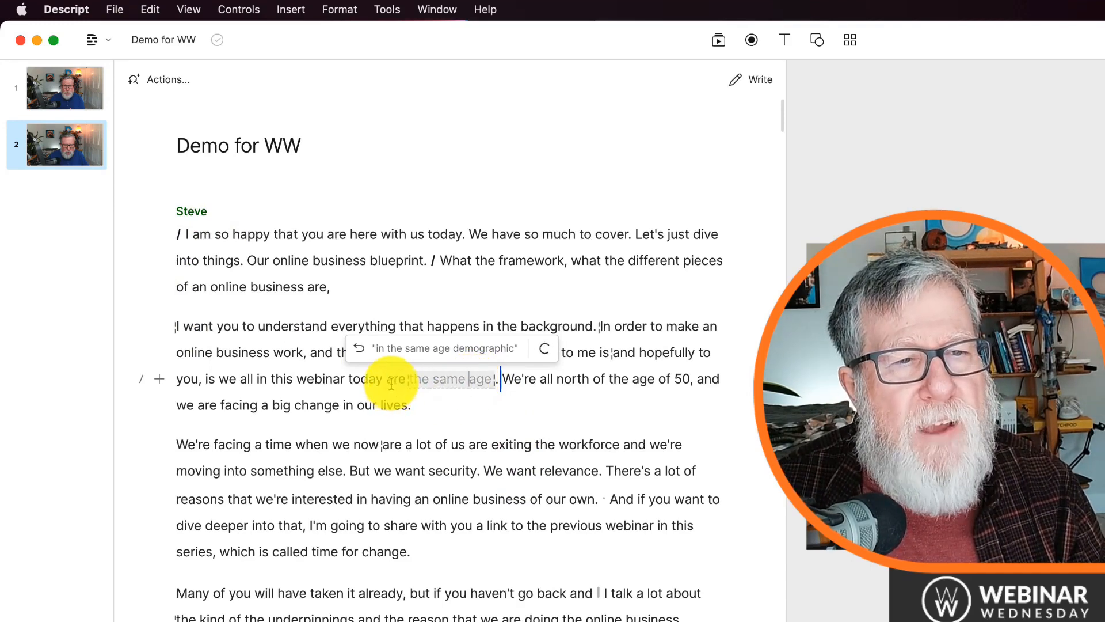
click(391, 384)
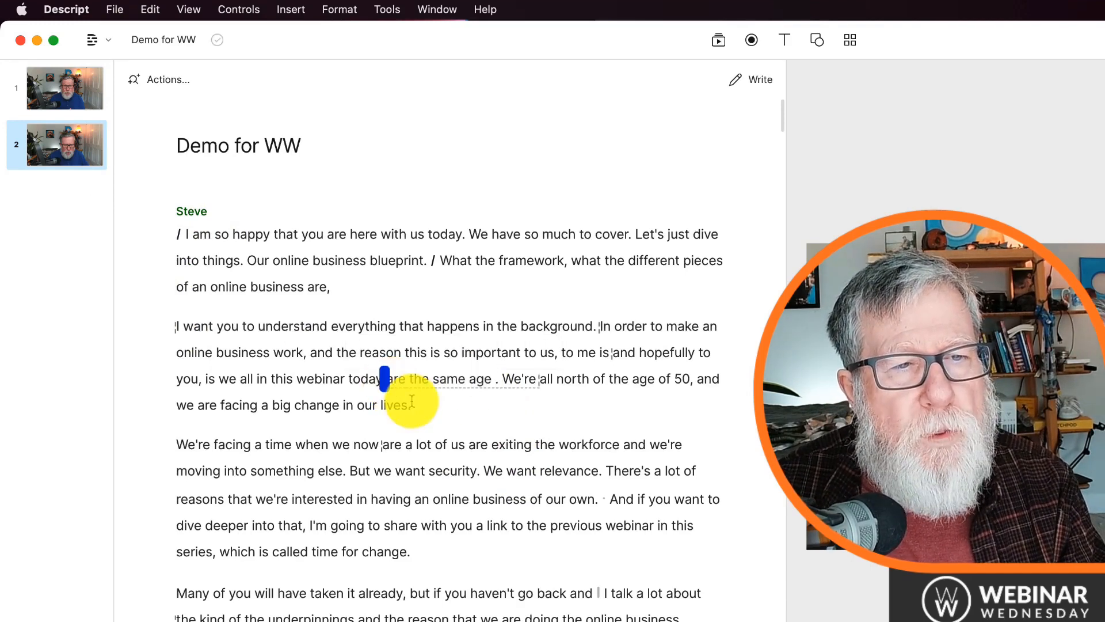
key(space)
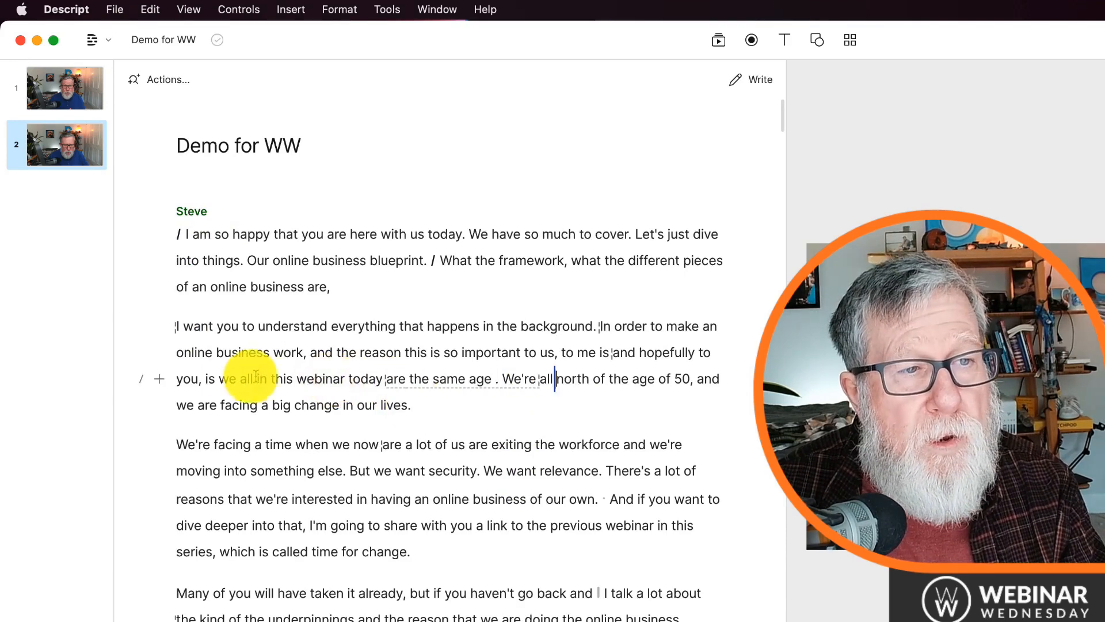
click(223, 376)
key(space)
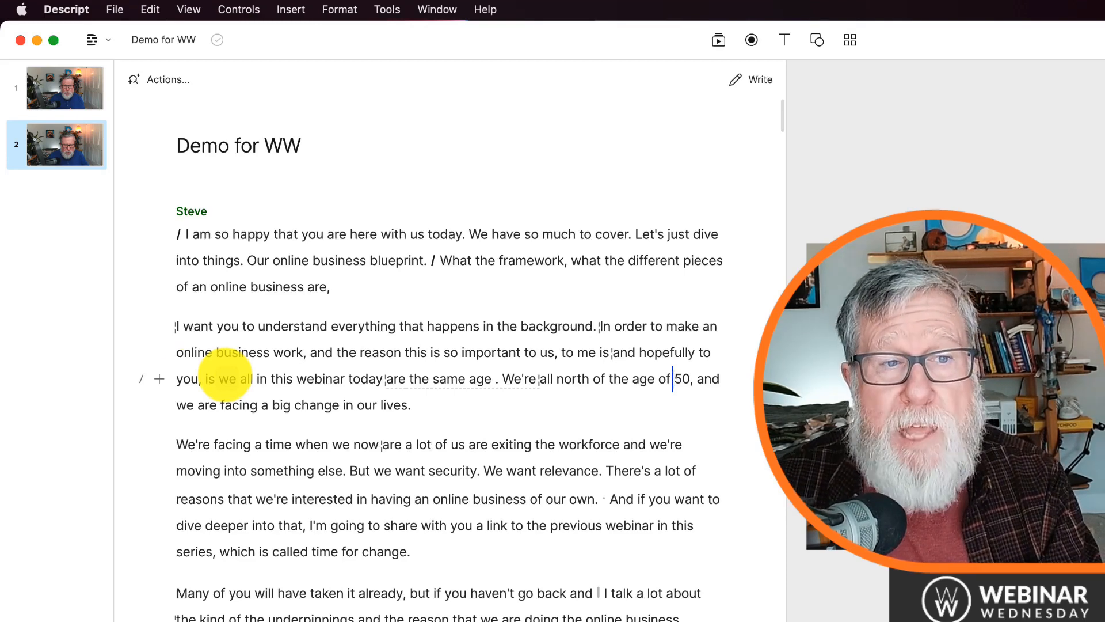
click(339, 378)
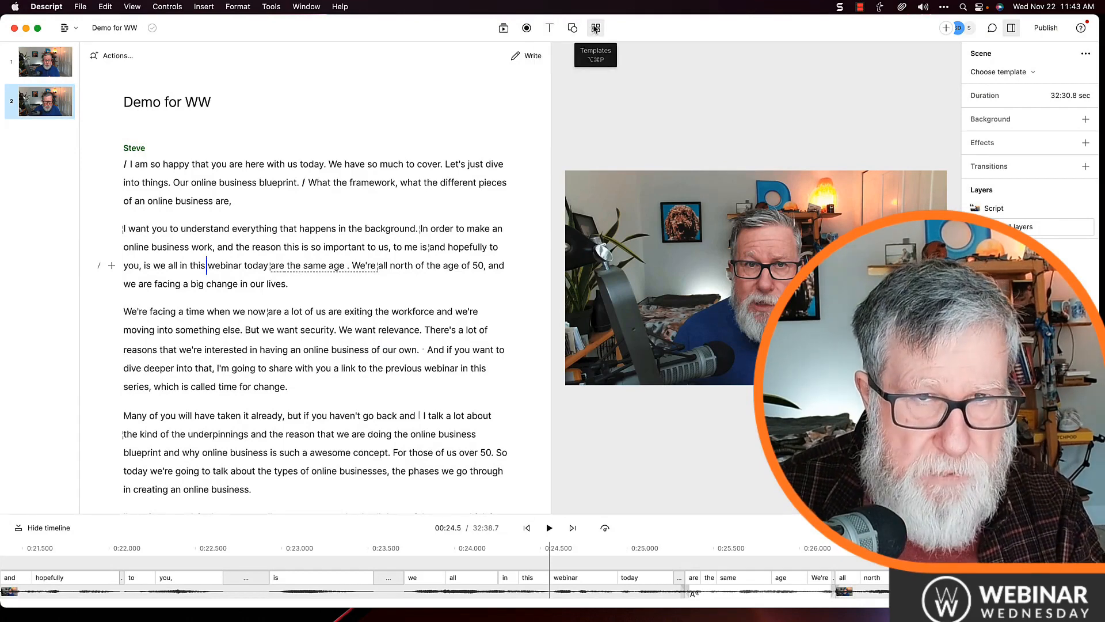
- Browse the stock videos in the media library and switch to the GIPHY GIFs
click(504, 28)
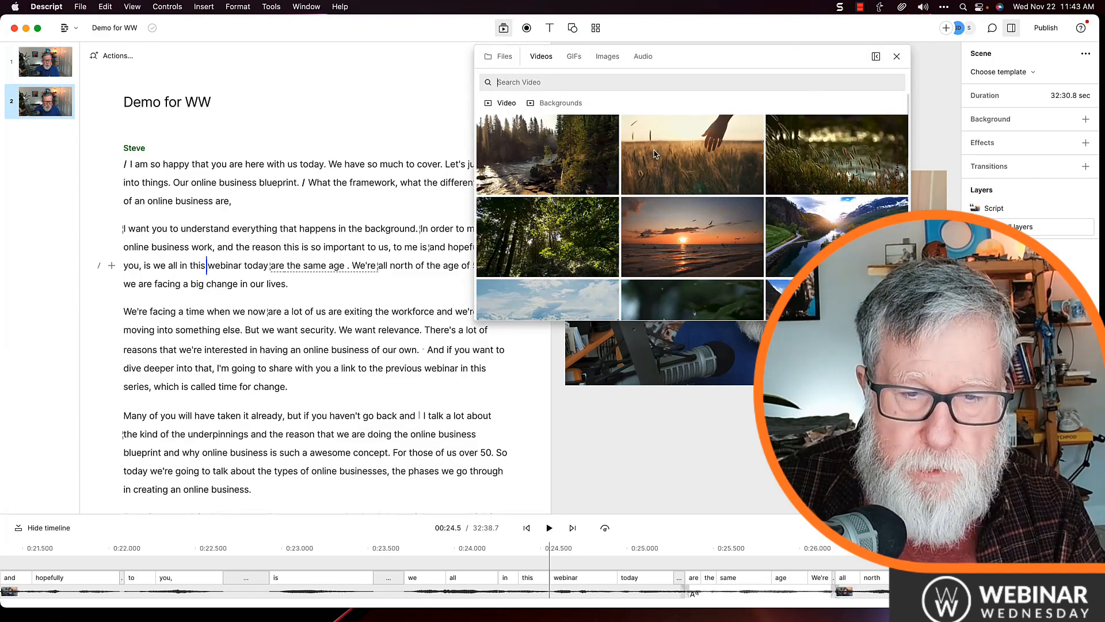
scroll(661, 213, down, 5)
scroll(661, 218, down, 5)
scroll(661, 219, down, 5)
click(574, 56)
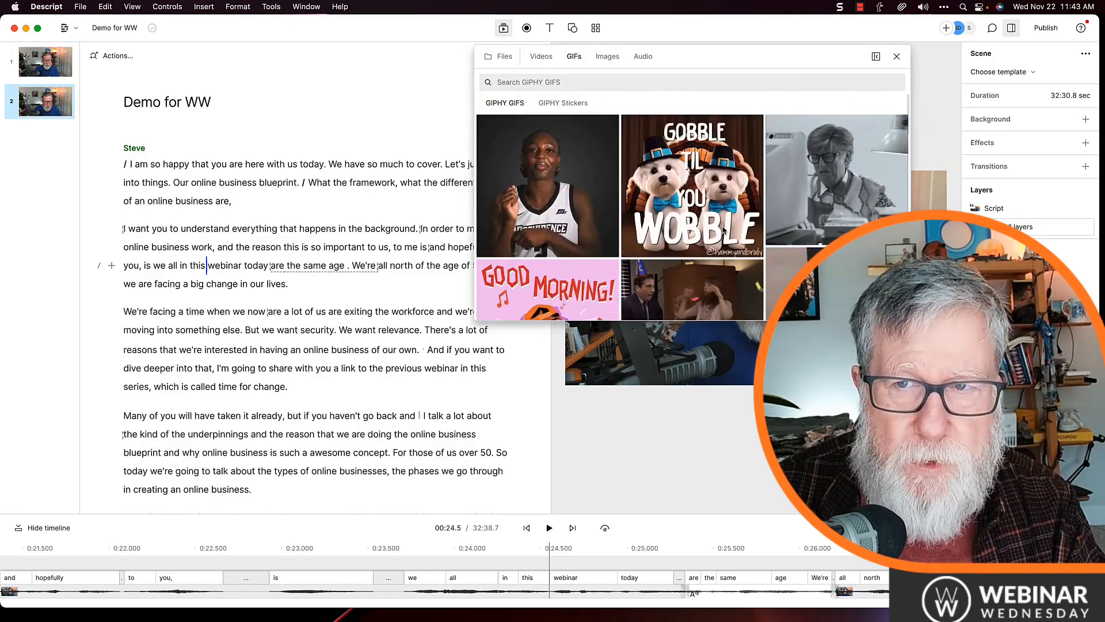
- Try a scaled-down Sad Oh Man GIF over scene 2's video, play it from about 1:37, and delete it
click(829, 192)
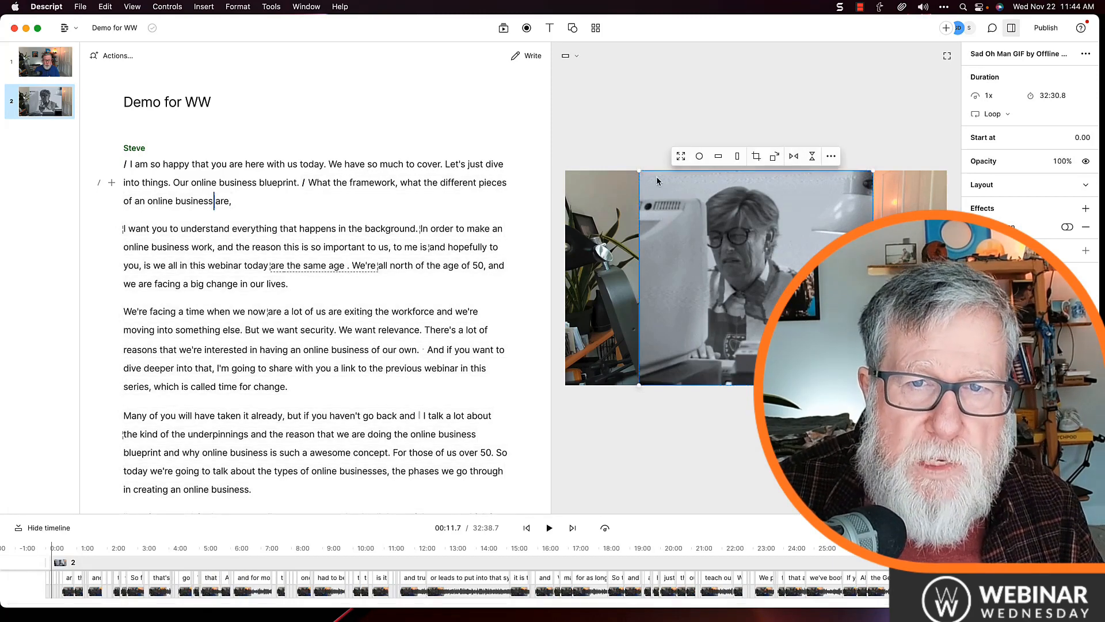
drag(639, 171, 478, 134)
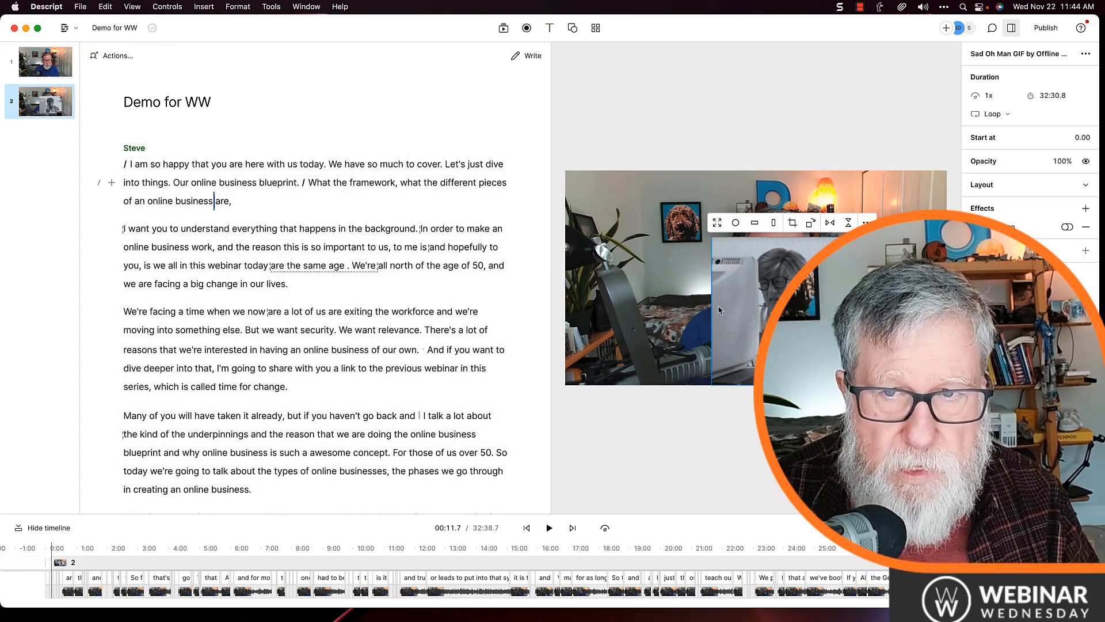
click(97, 570)
key(space)
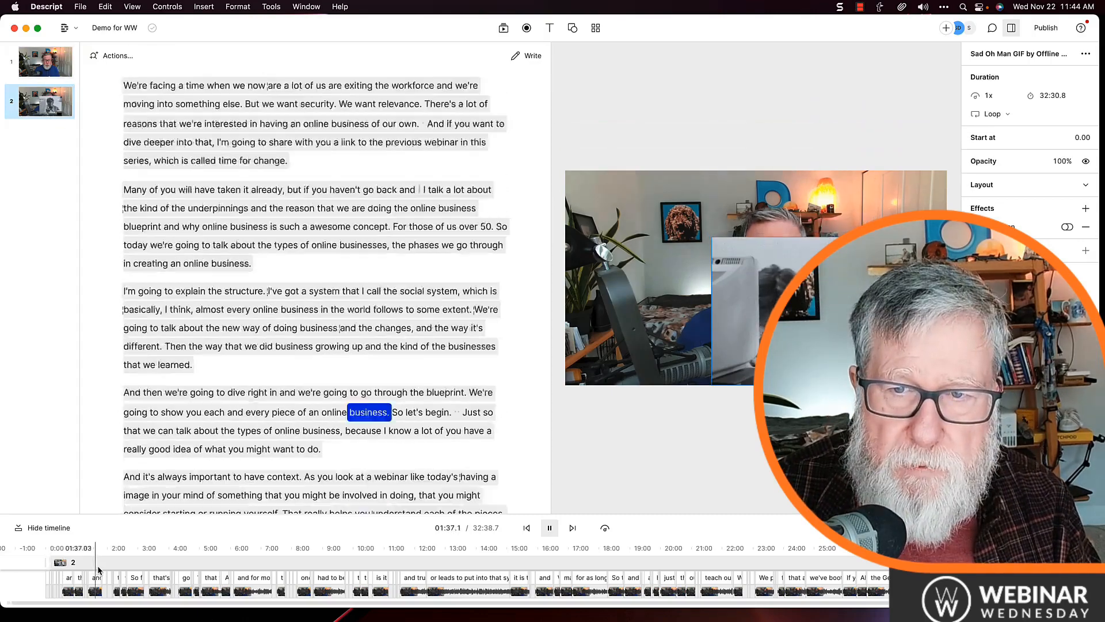
key(space)
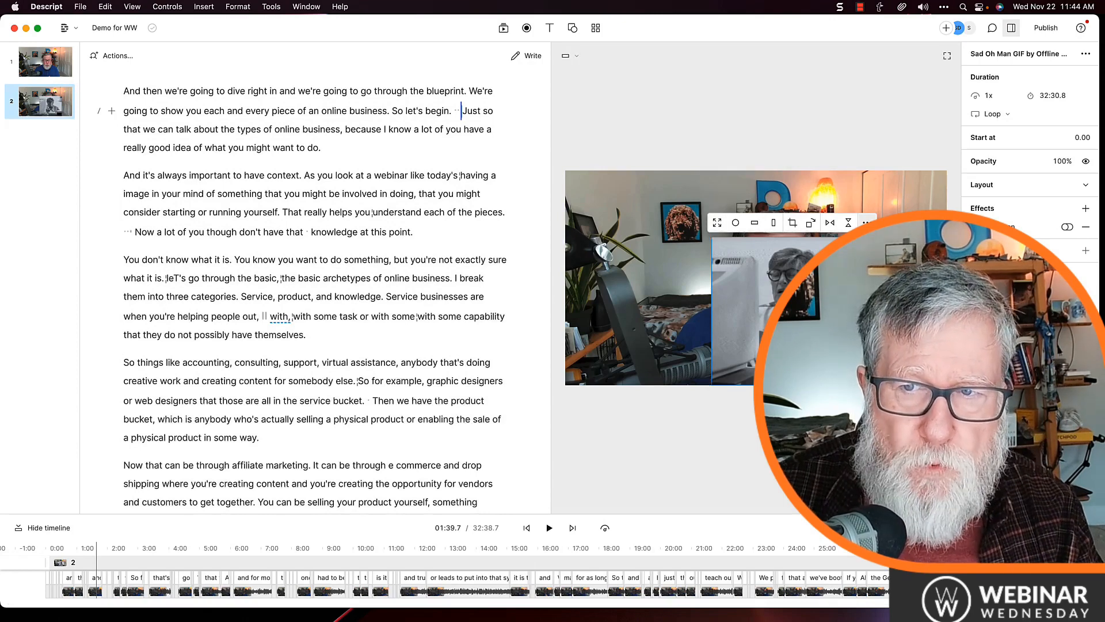
click(868, 223)
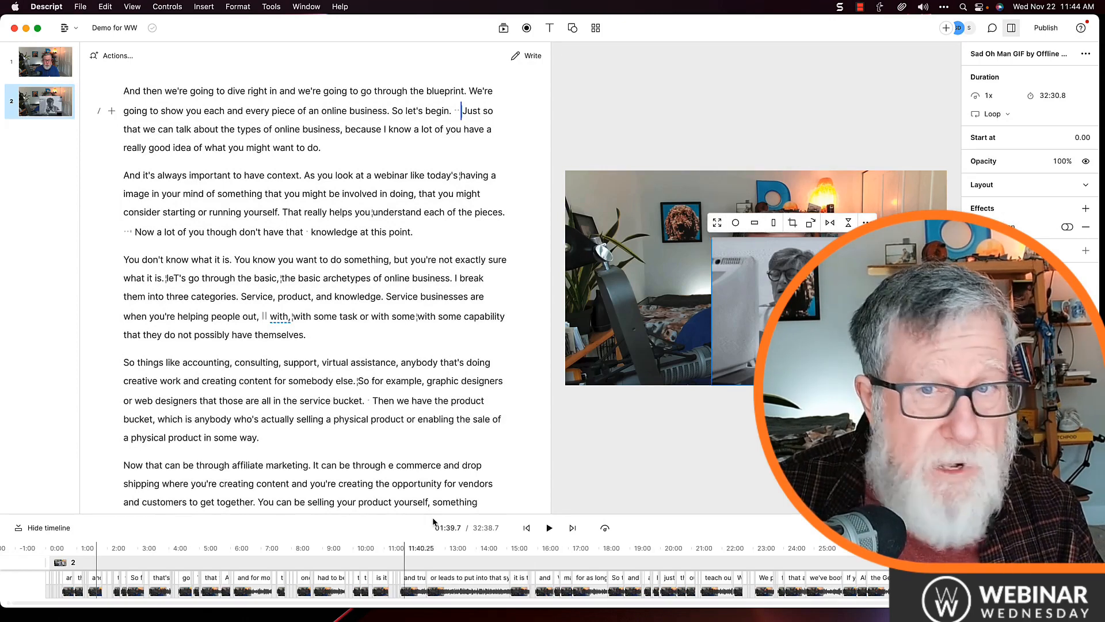
key(Delete)
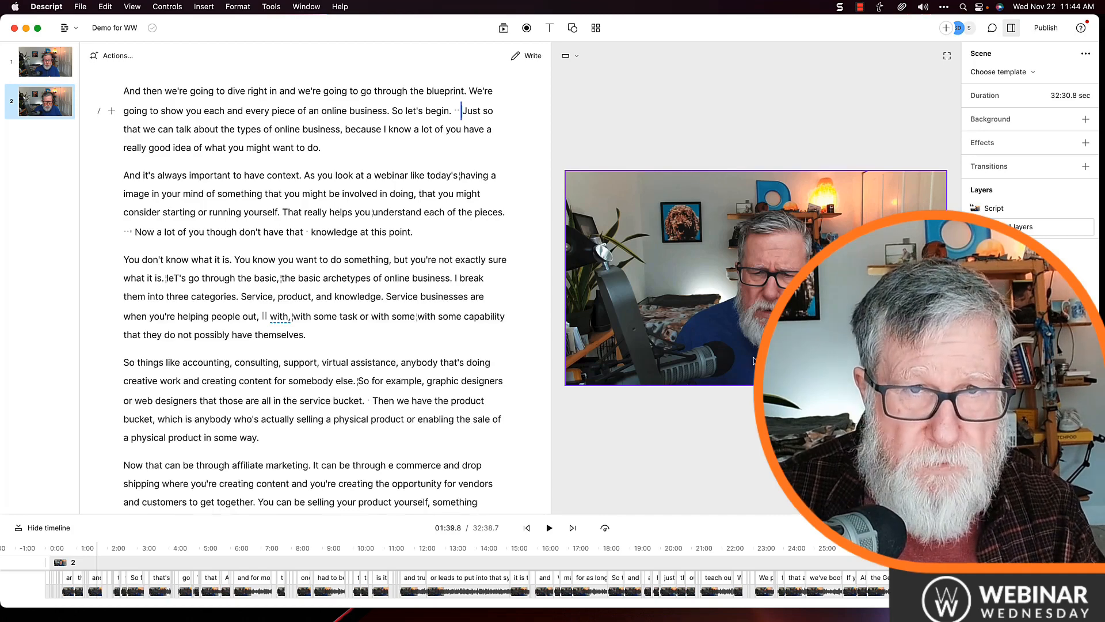
- View the recording options for audio, camera and screen, and close them without recording
click(527, 28)
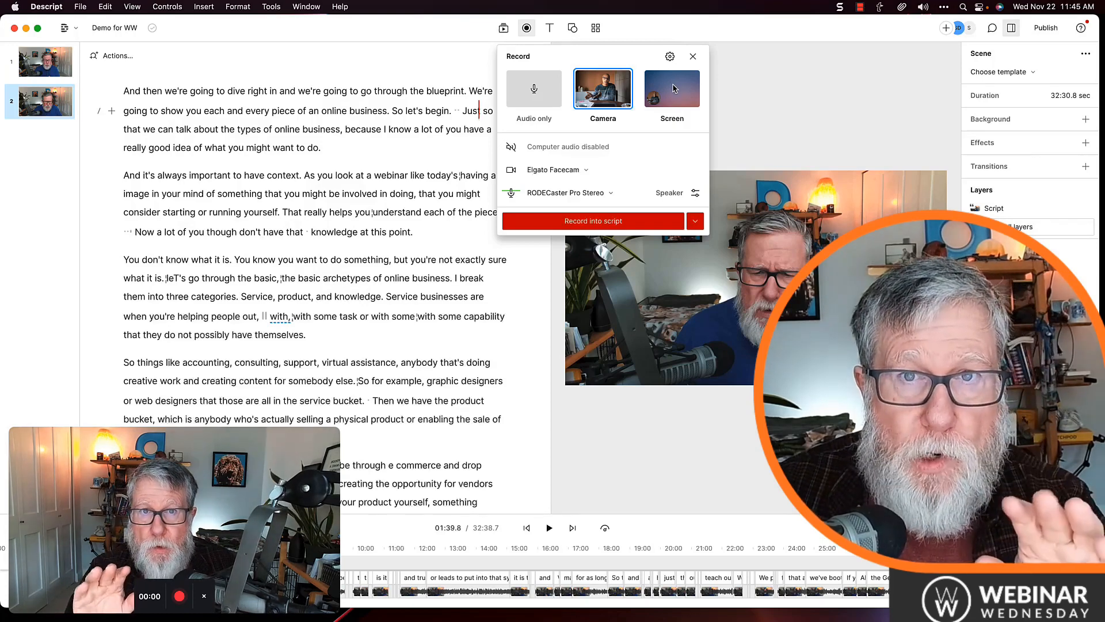
click(692, 54)
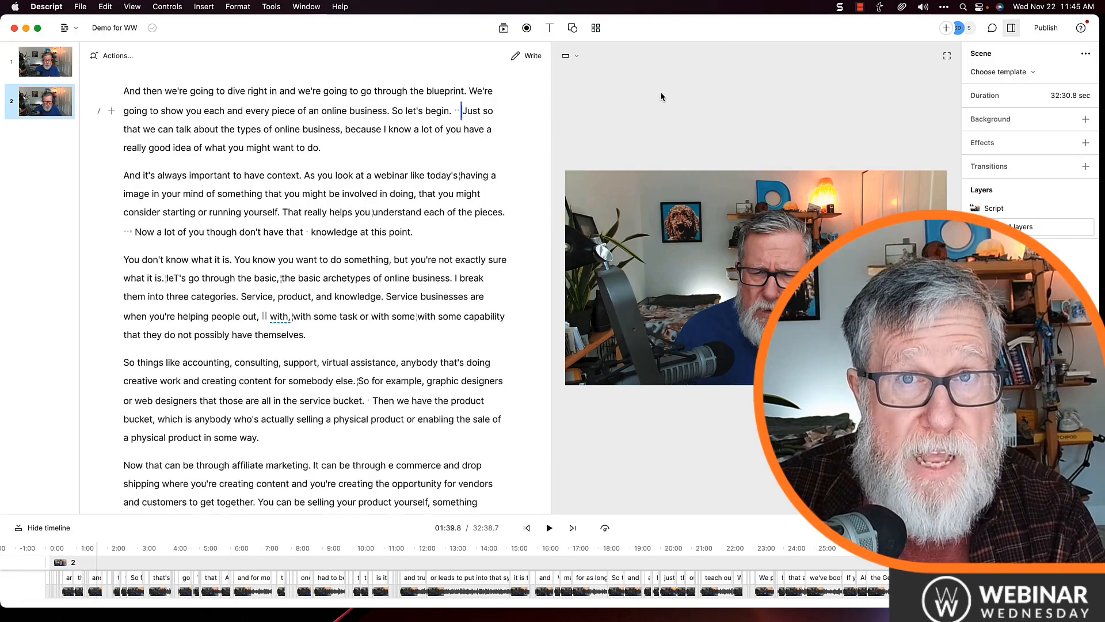
- Try a rectangle with a green fill over scene 2's video and delete it
click(573, 29)
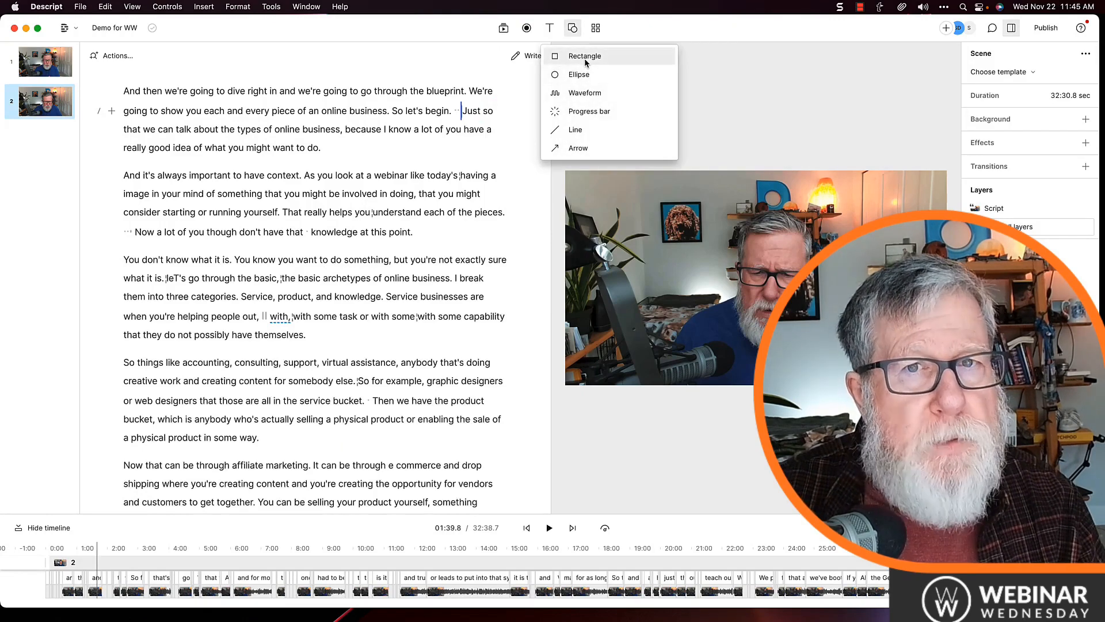
click(585, 58)
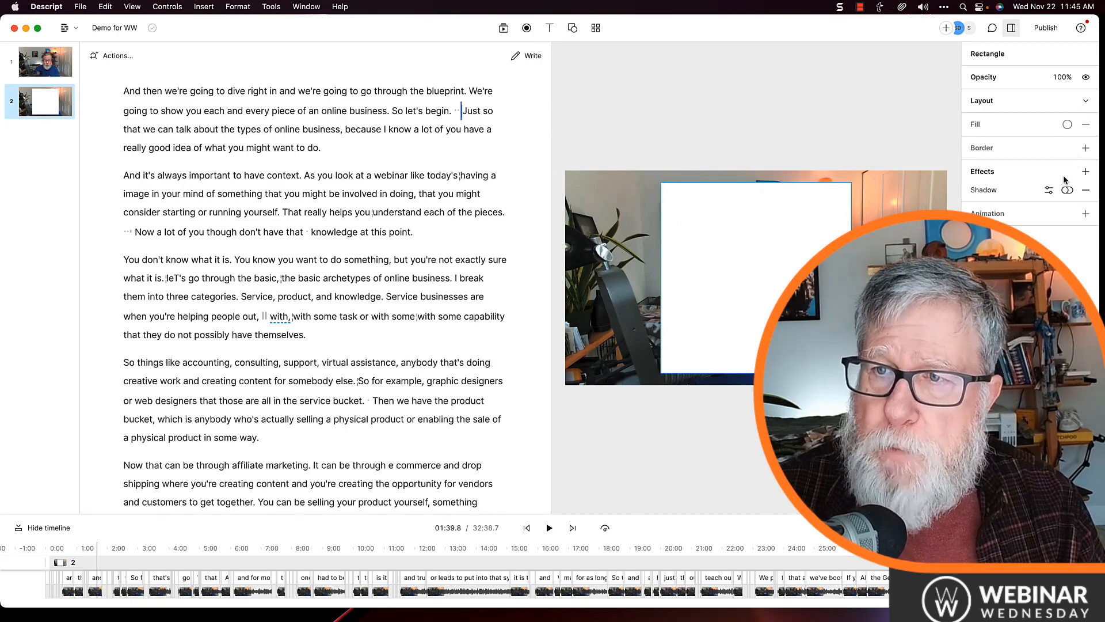
click(1068, 124)
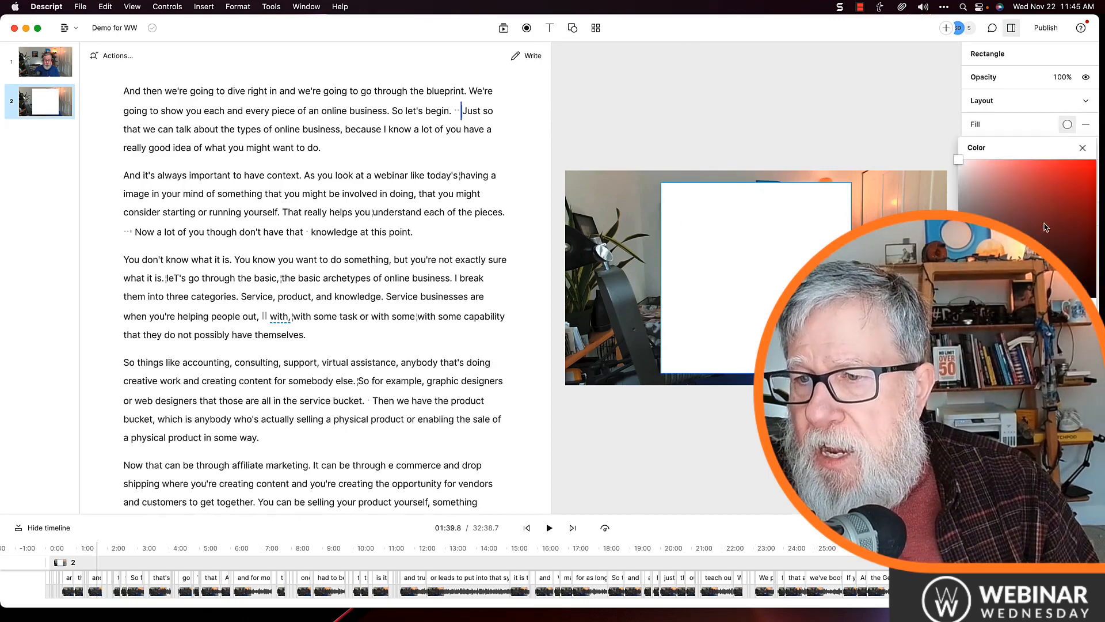
click(1025, 377)
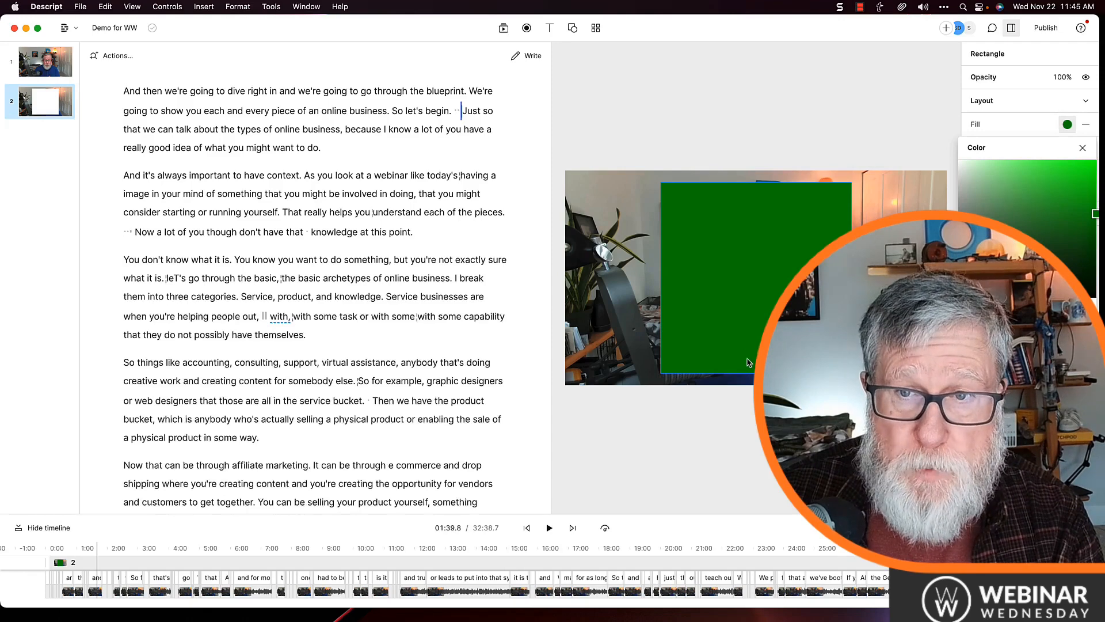
click(747, 315)
key(Delete)
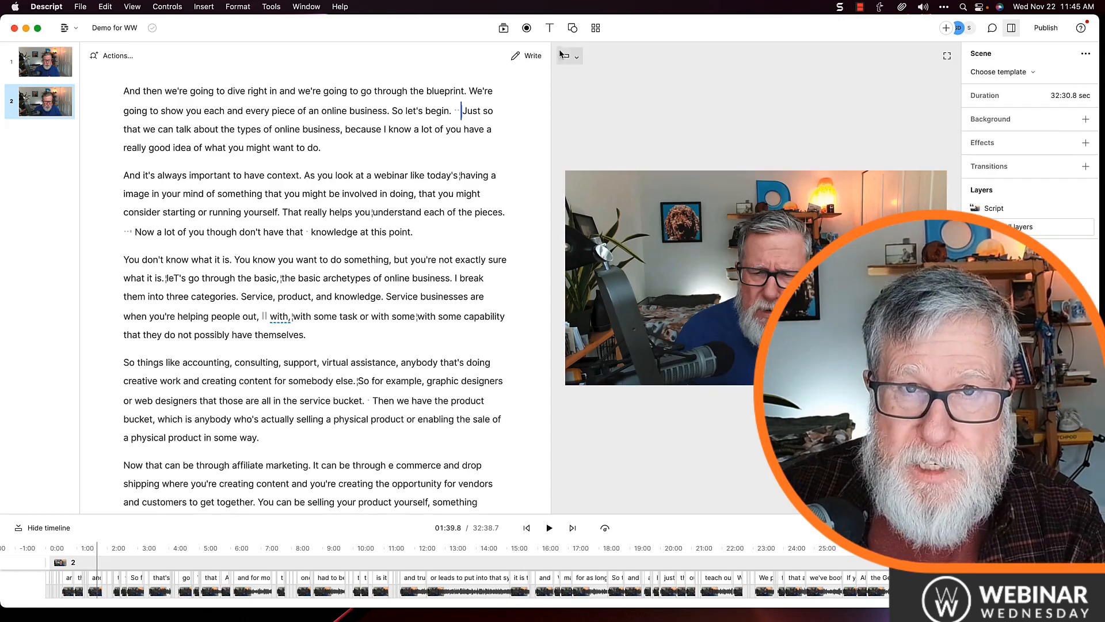
- Try a Title text layer over scene 2's video and delete it
click(552, 28)
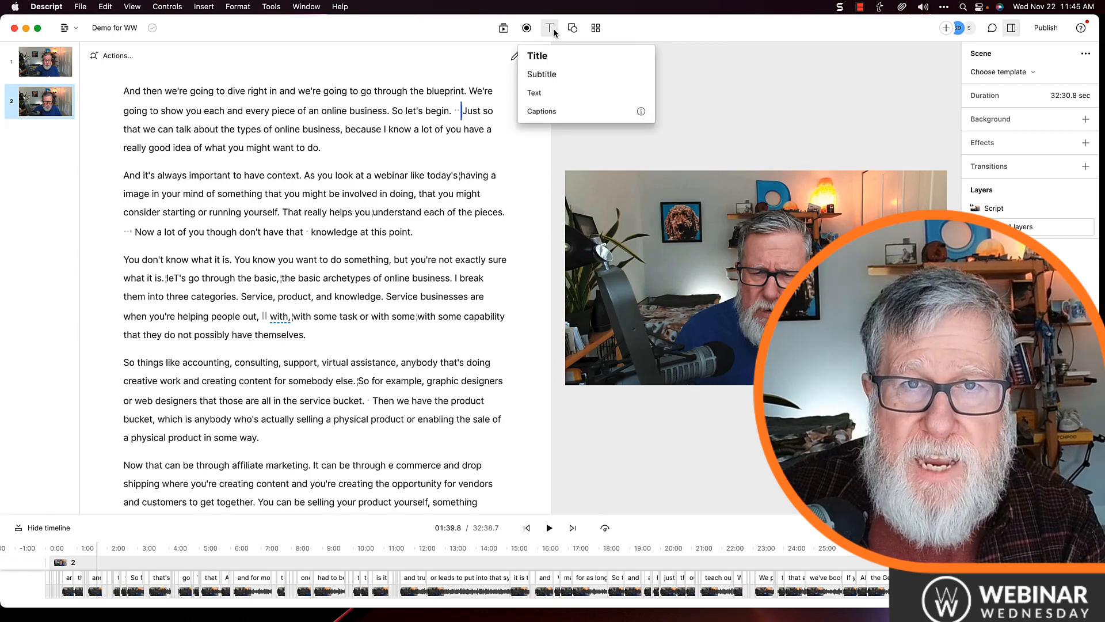
click(547, 60)
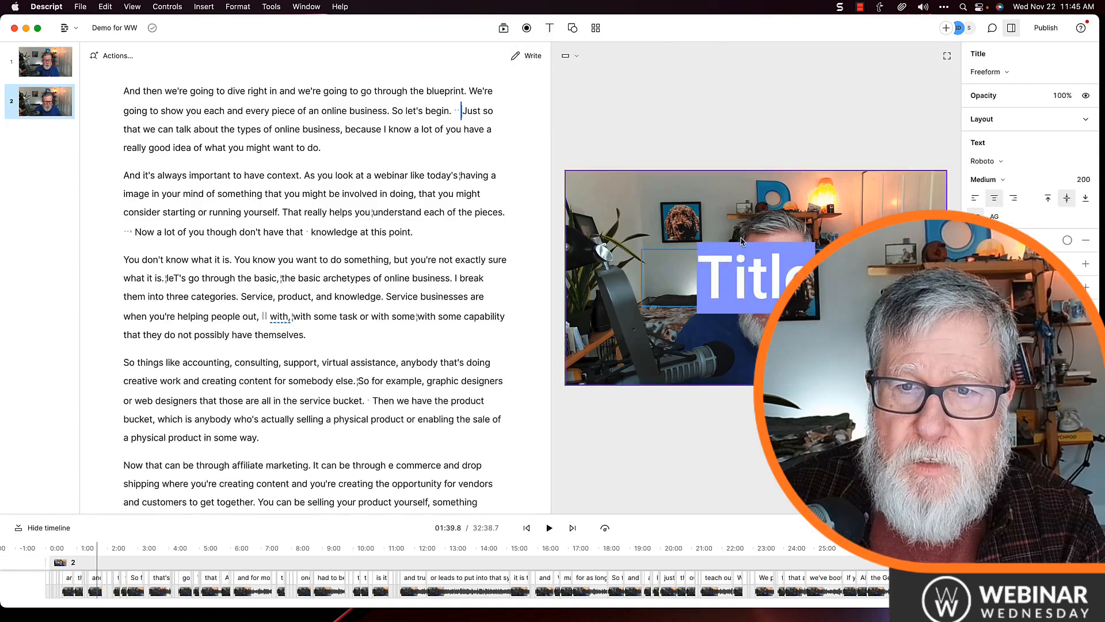
double_click(783, 285)
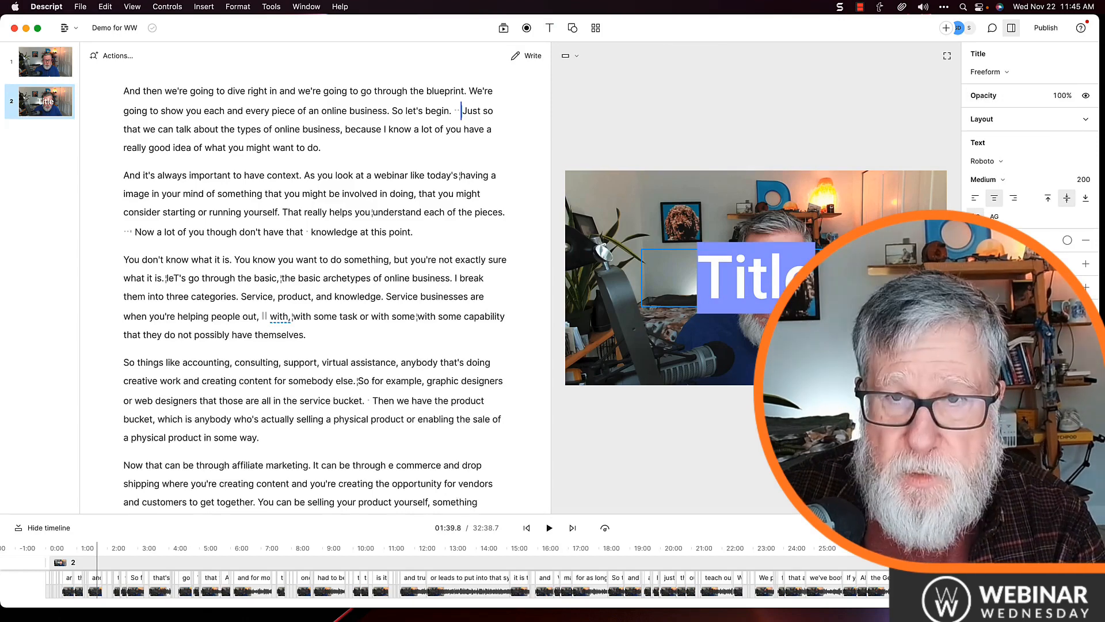
key(Escape)
key(Delete)
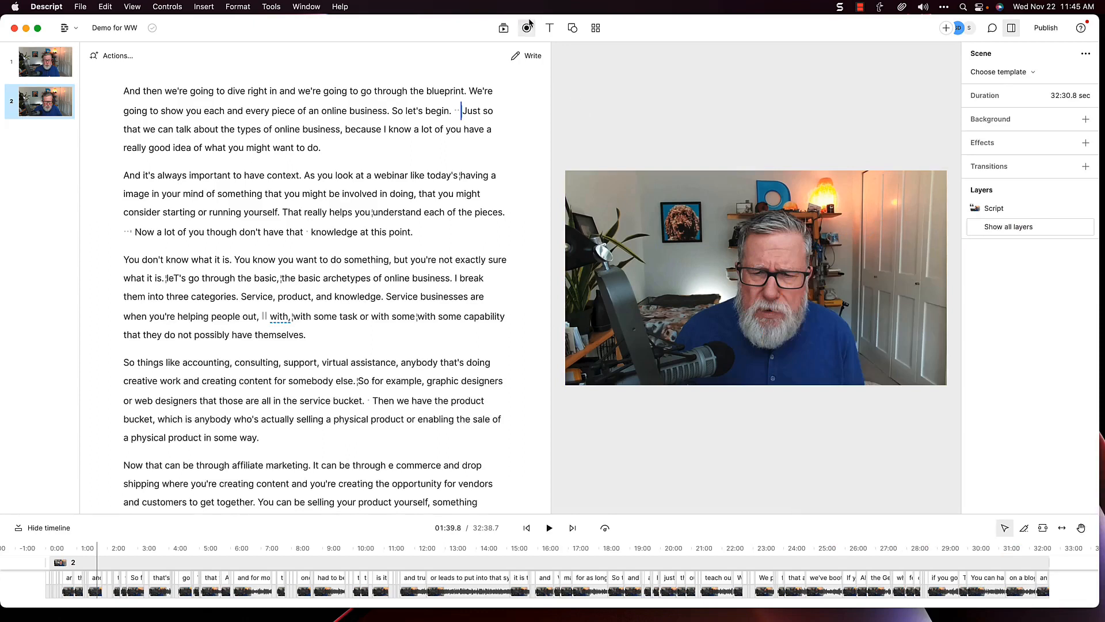
- Add captions to scene 2 and play the passage starting at "Just so that we can talk" to preview them
click(549, 28)
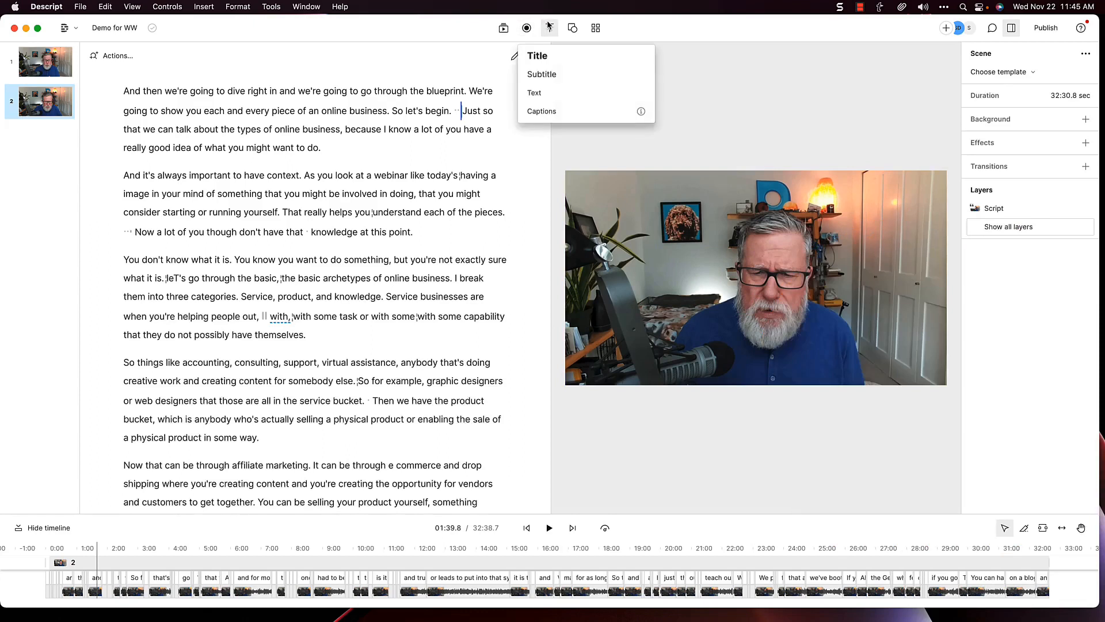
click(555, 116)
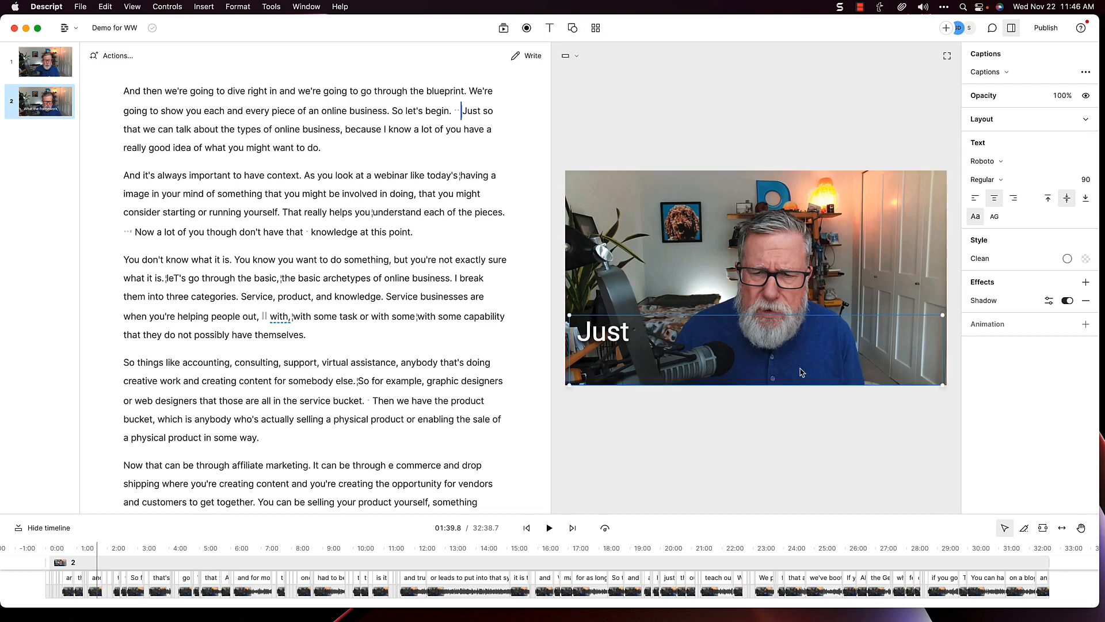
key(space)
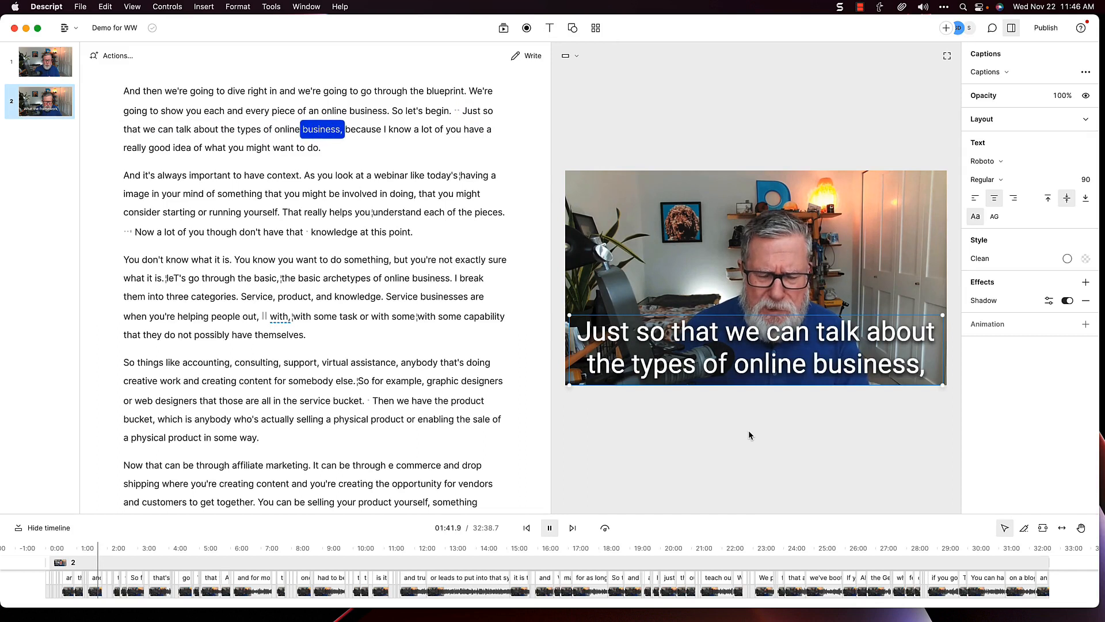
key(space)
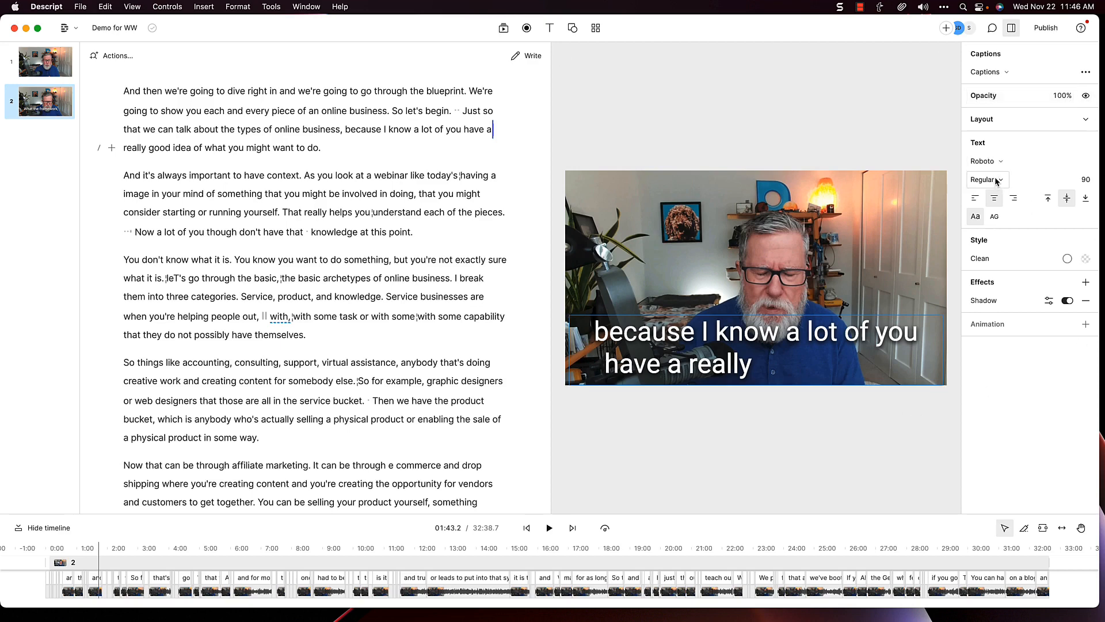
- Set the caption style to Classic and play the video up to the end of "what you might want to do"
click(991, 259)
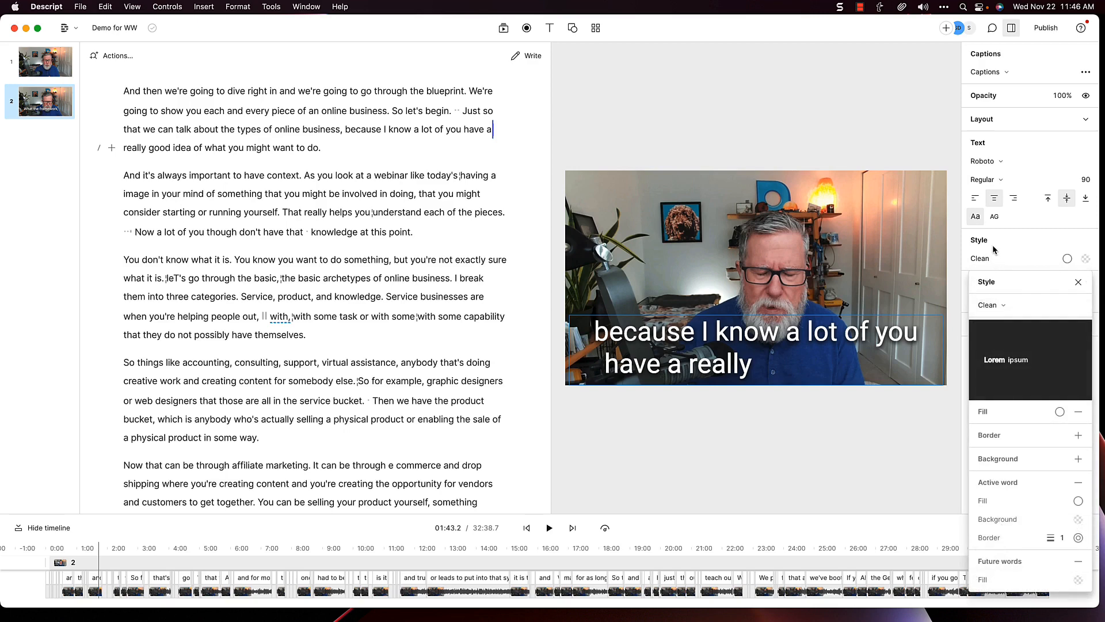
click(990, 242)
click(992, 259)
click(1002, 305)
click(1007, 349)
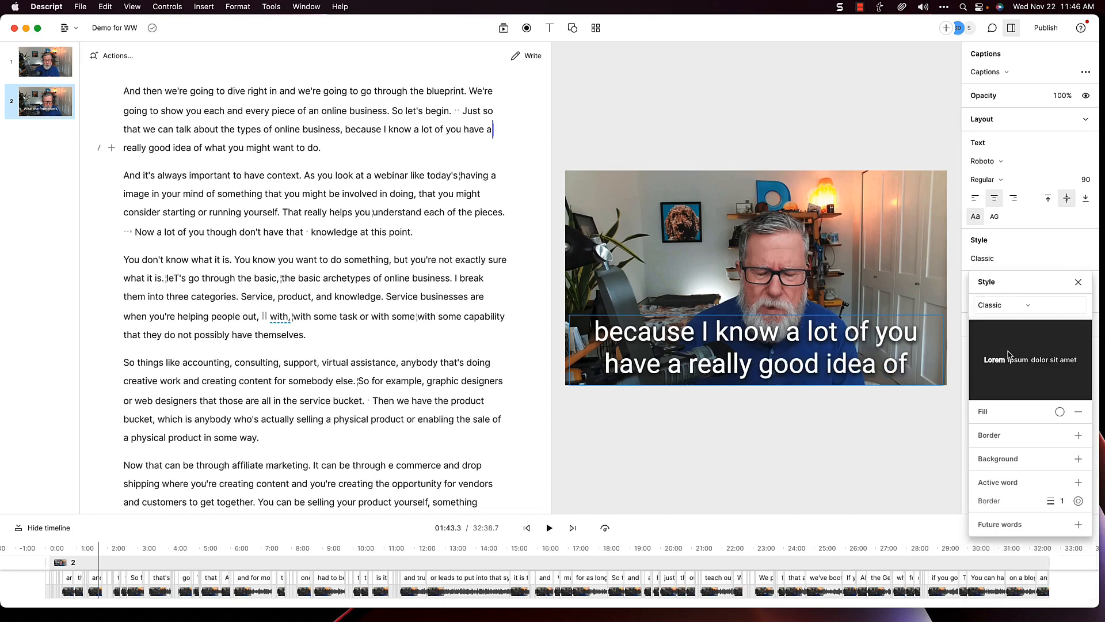
key(space)
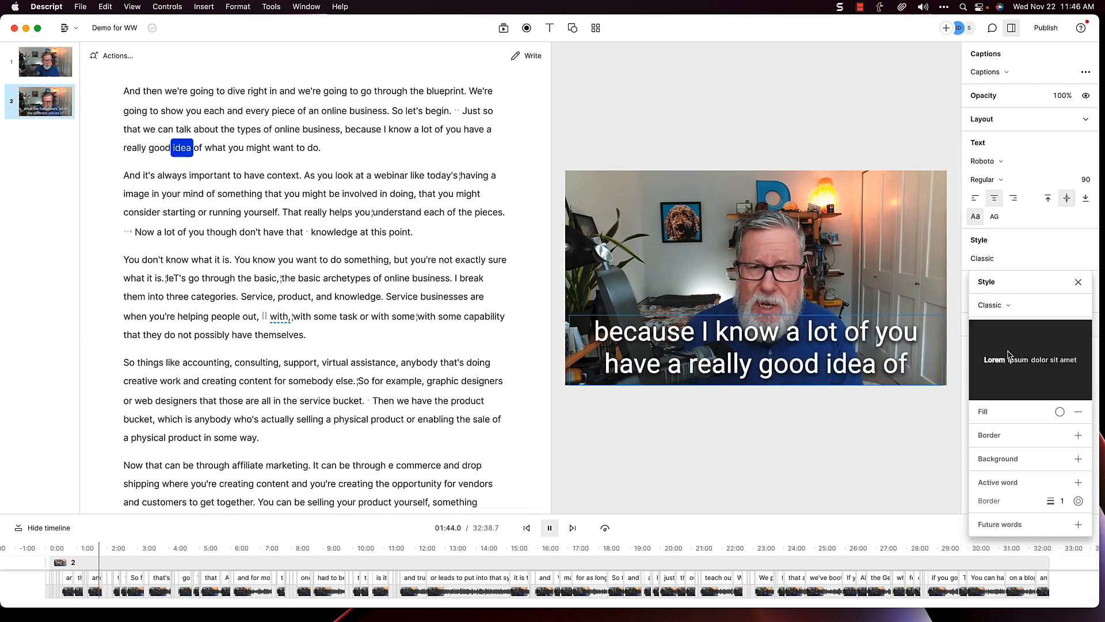
key(space)
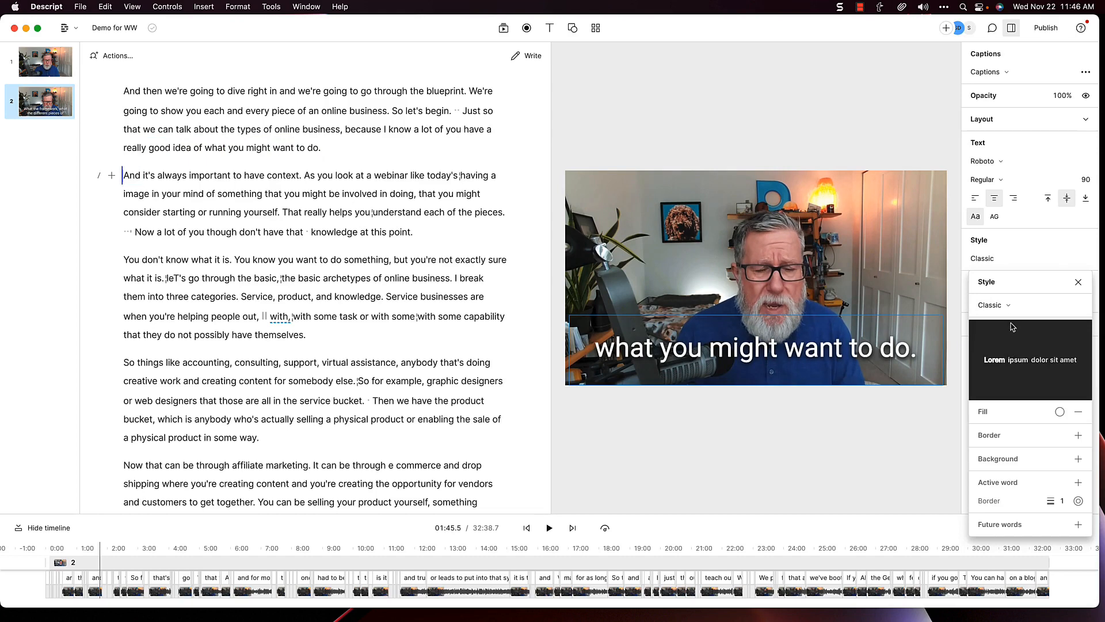
- Set the caption style to Karaoke and play the passage up to "As you look at a webinar"
click(1008, 306)
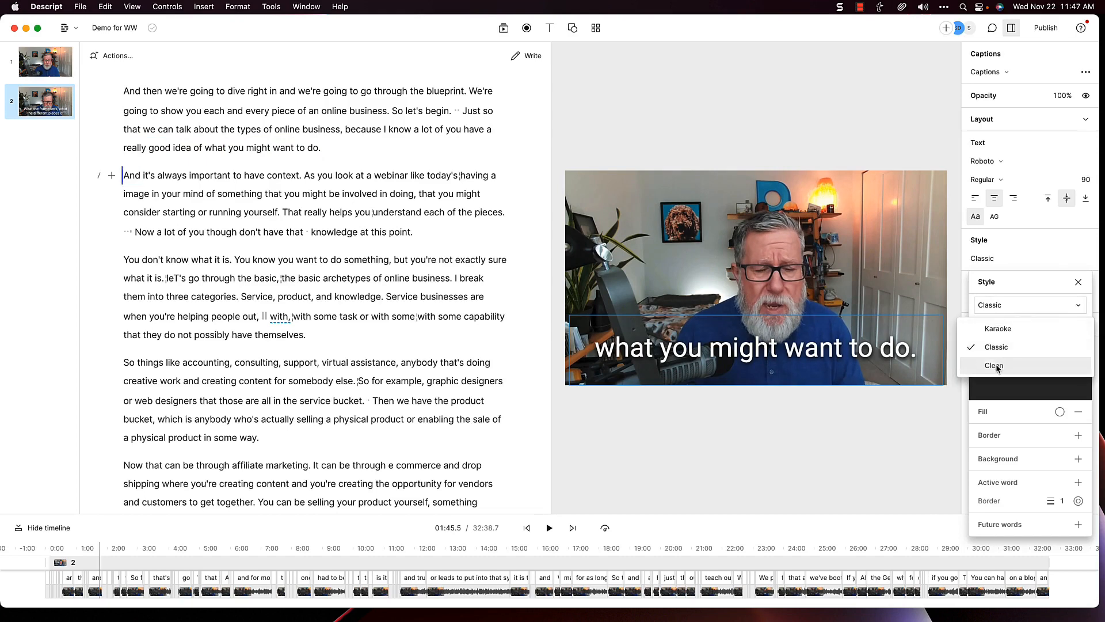
click(999, 329)
key(space)
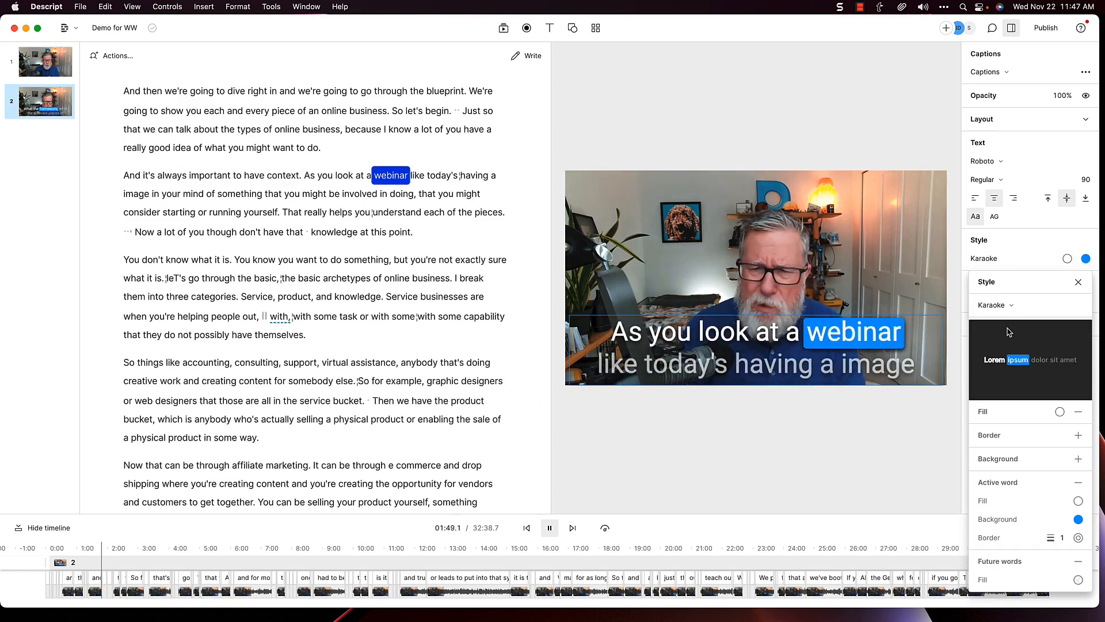
key(space)
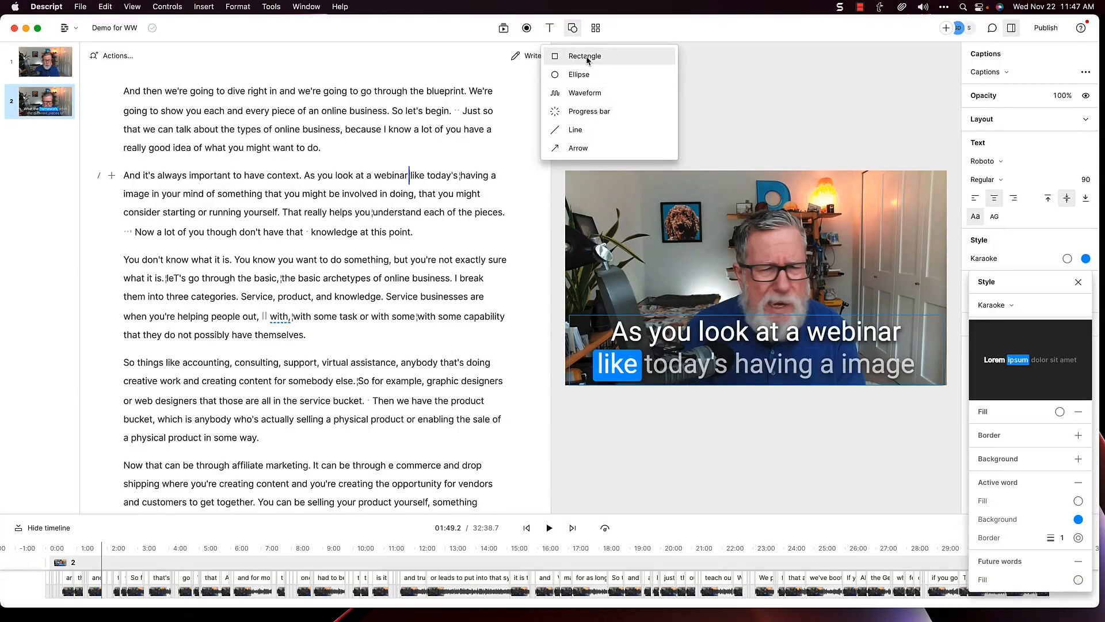
- Add a rectangle to scene 2, enlarge it to cover the whole video frame, and fill it with dark green
click(586, 57)
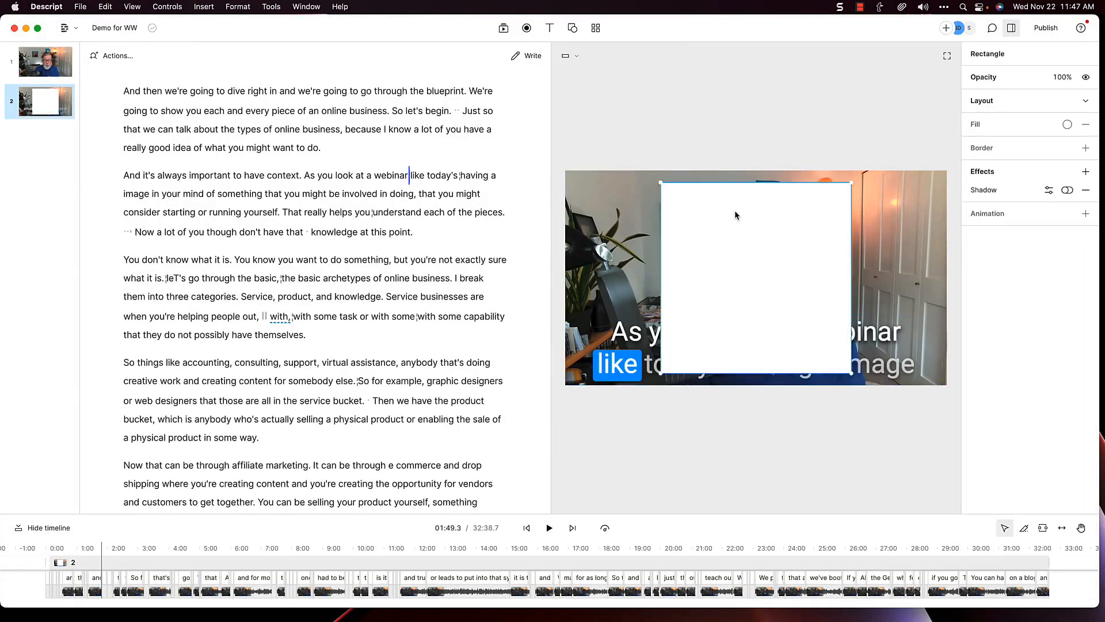
drag(662, 183, 565, 177)
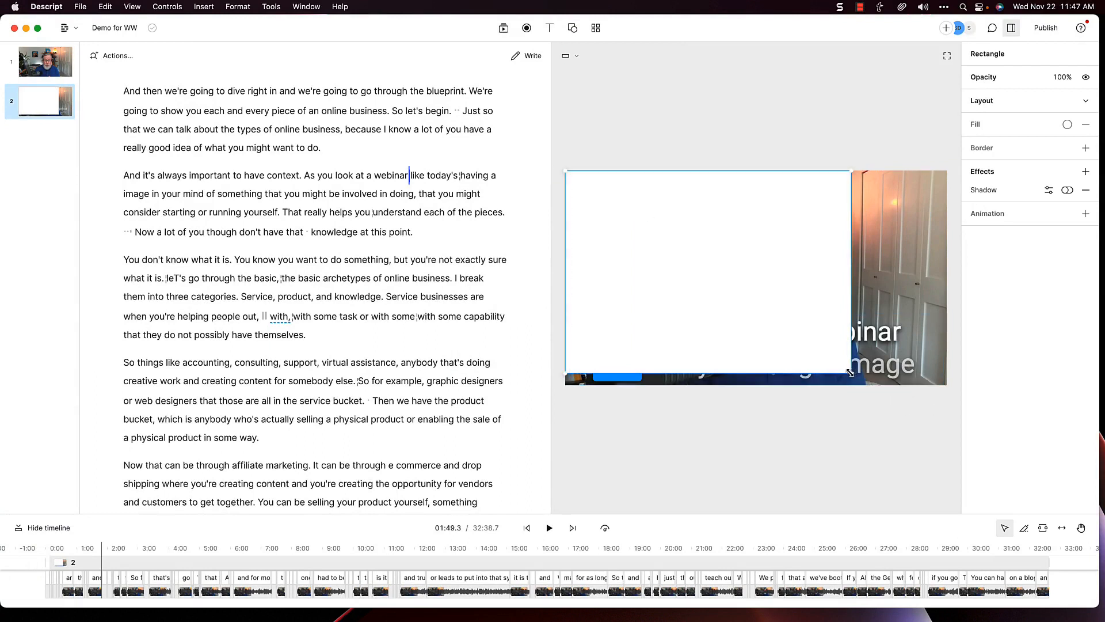
drag(851, 373, 947, 384)
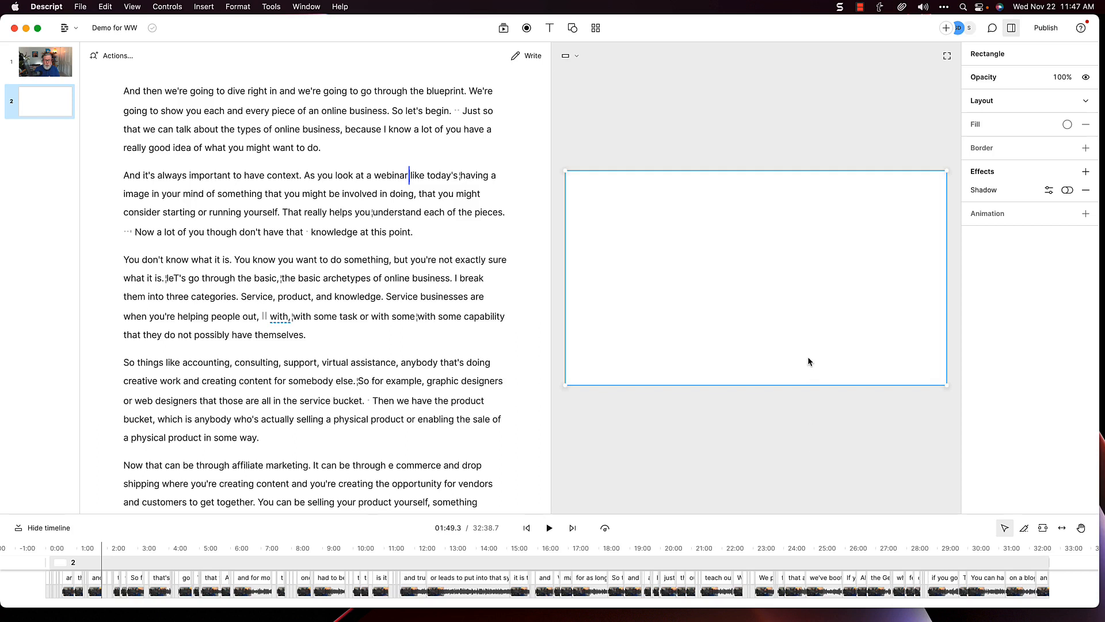
click(1068, 125)
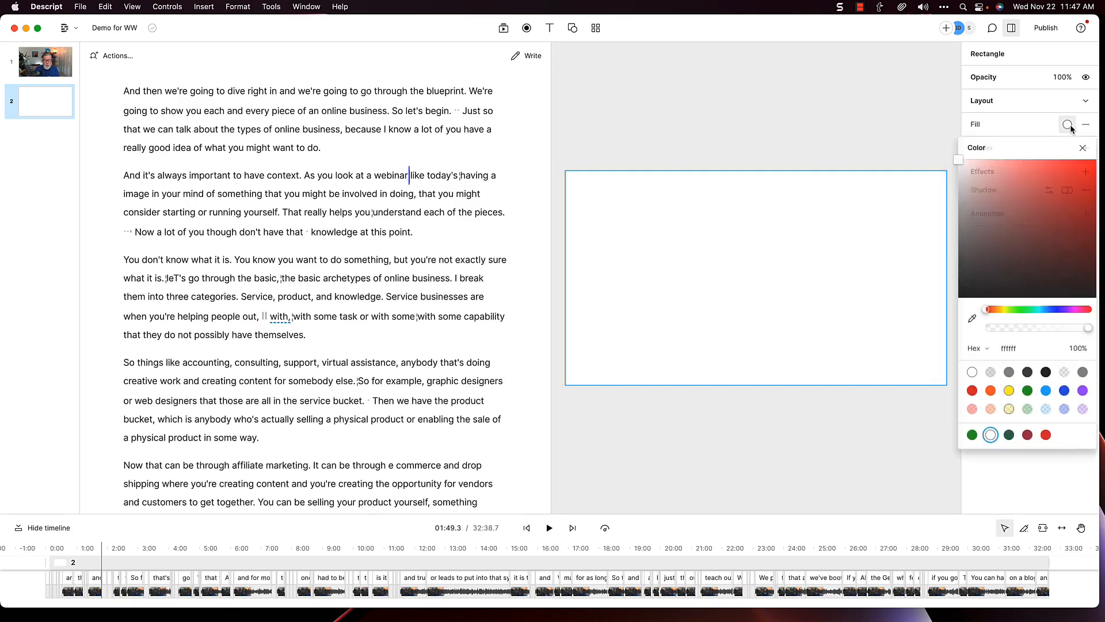
click(1028, 391)
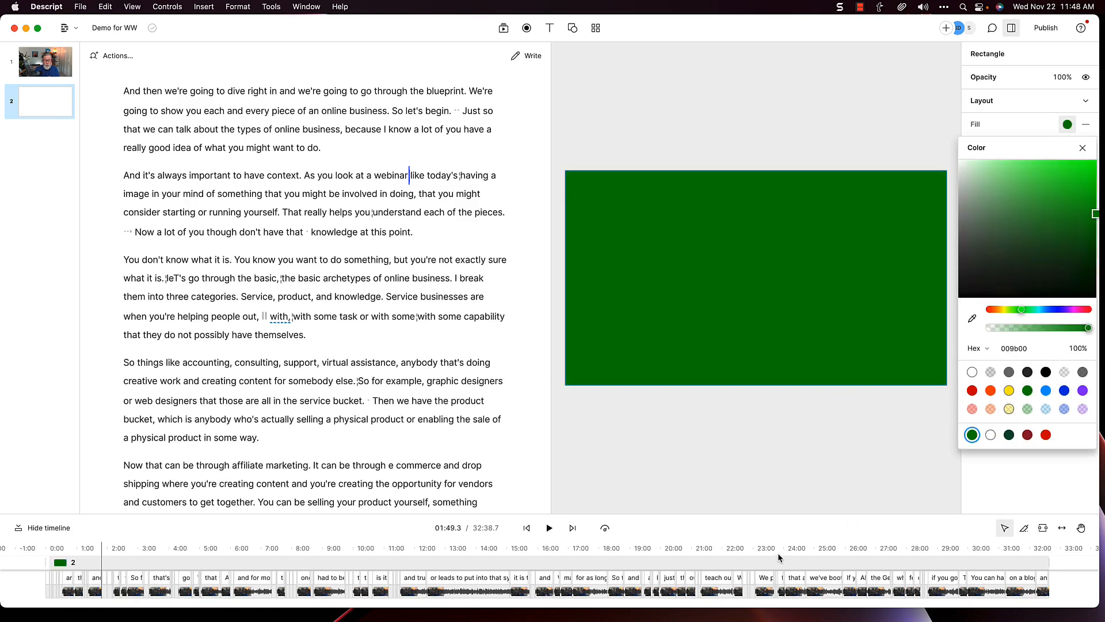
click(705, 305)
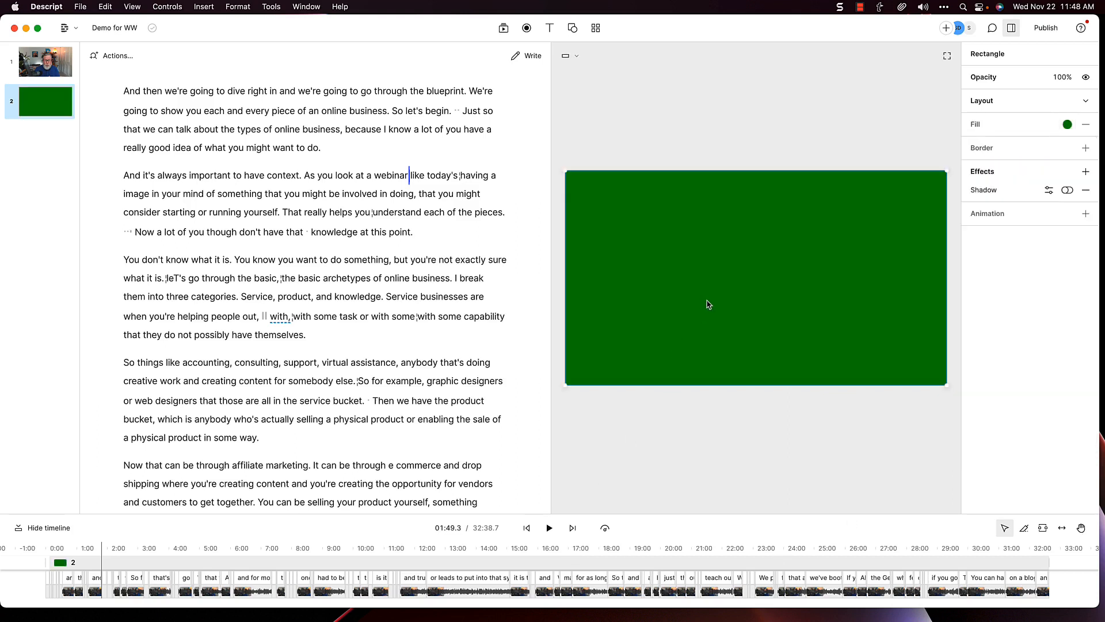
- Place the Karaoke-style captions on top of the full-frame green rectangle
click(550, 29)
click(576, 113)
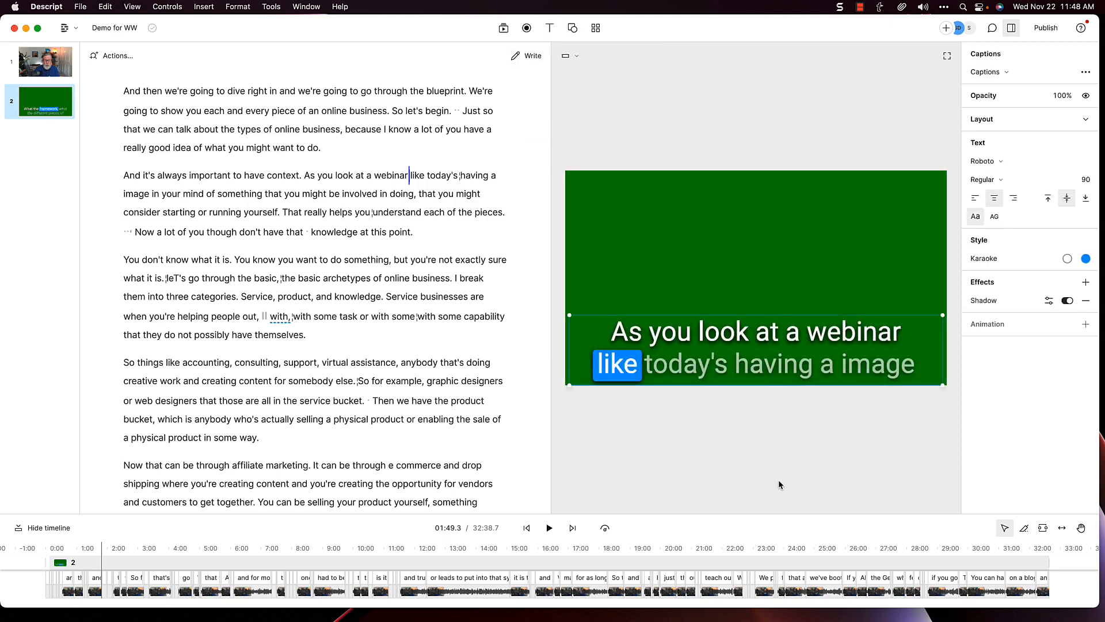
- Set the caption style to Clean and play the passage from "today's" to preview it
click(1002, 259)
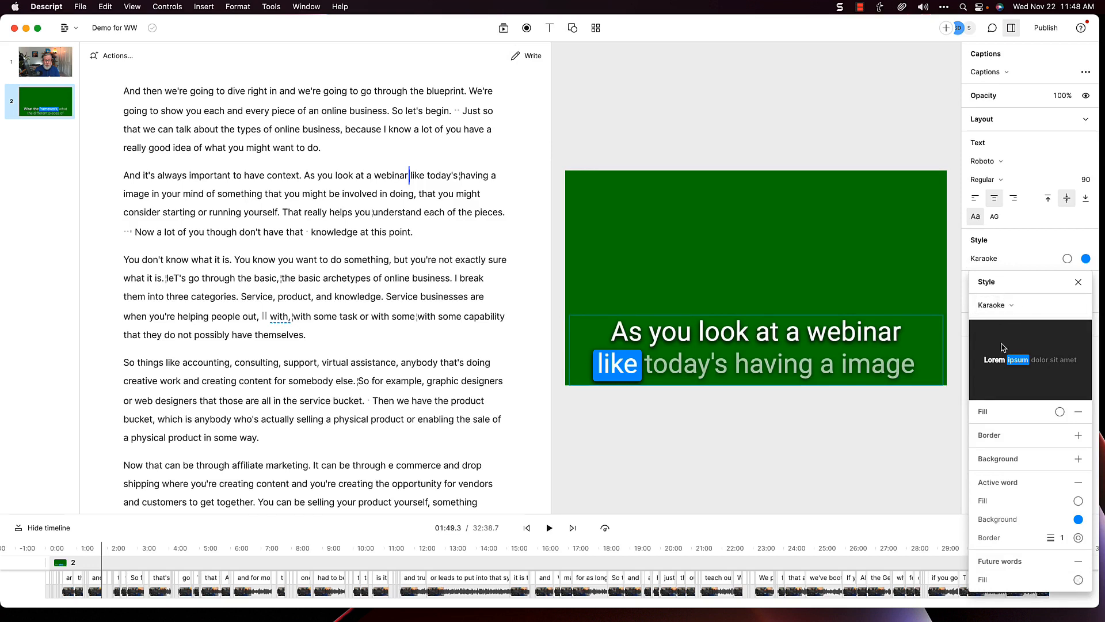
click(1002, 307)
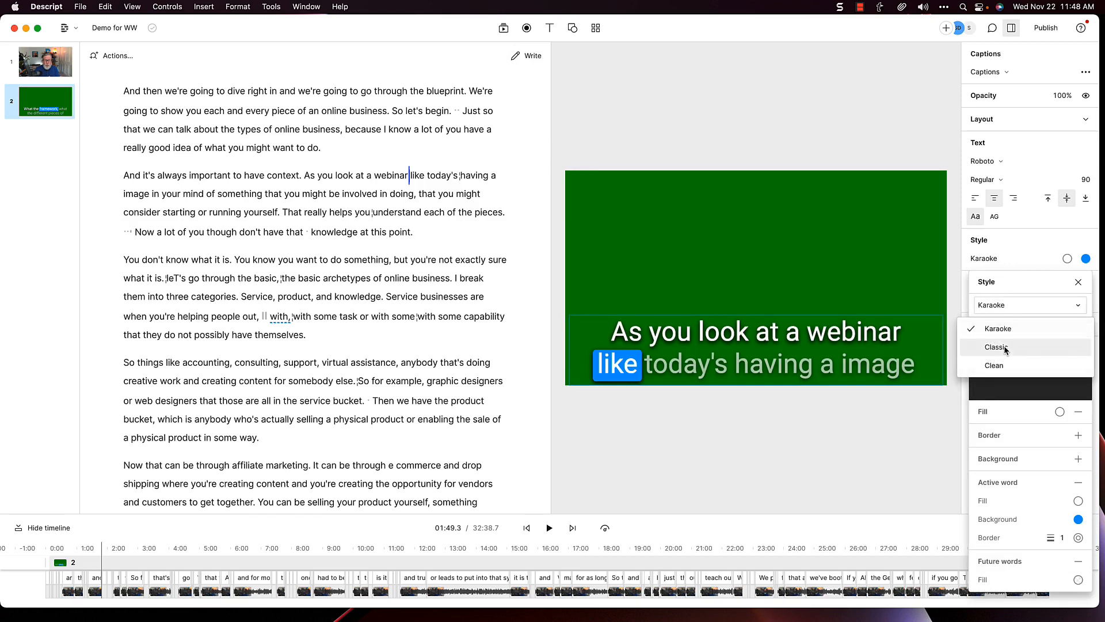
click(1004, 365)
click(828, 429)
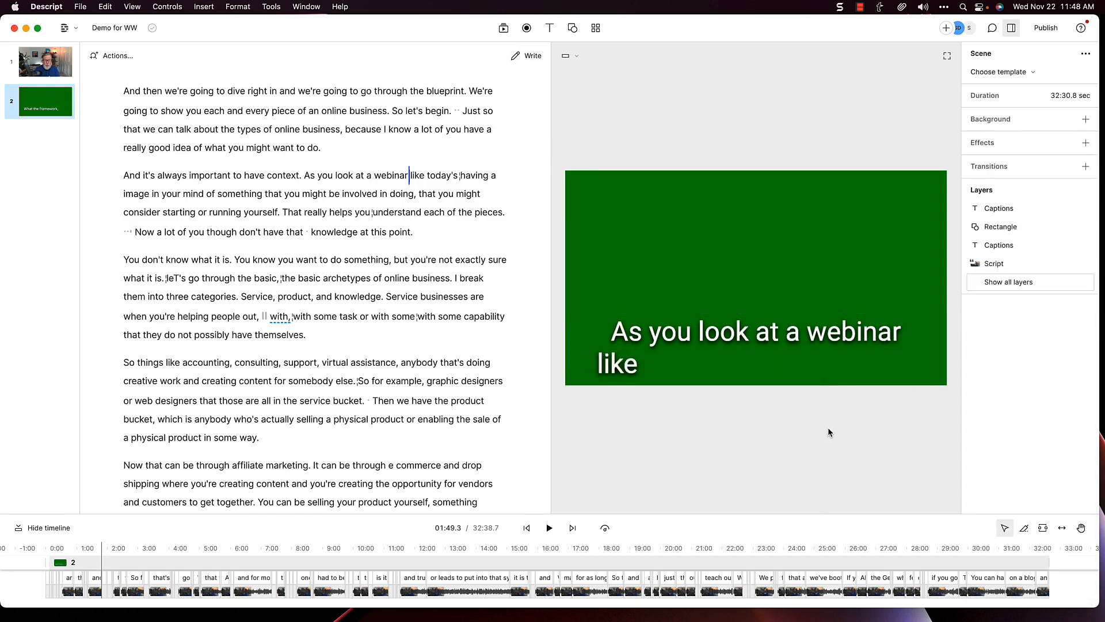
key(space)
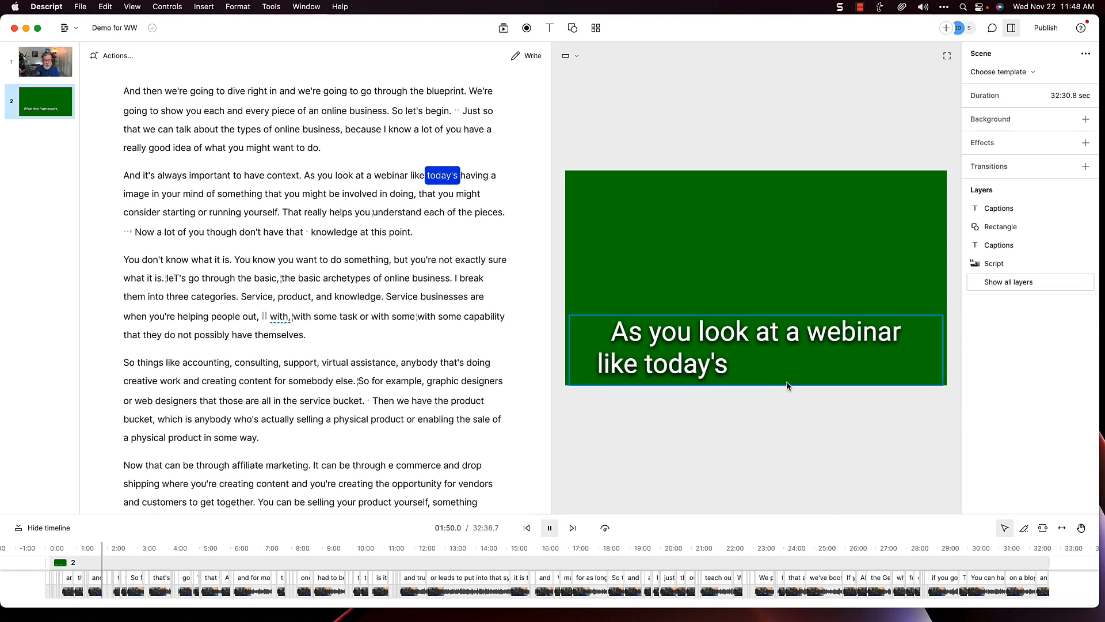
key(space)
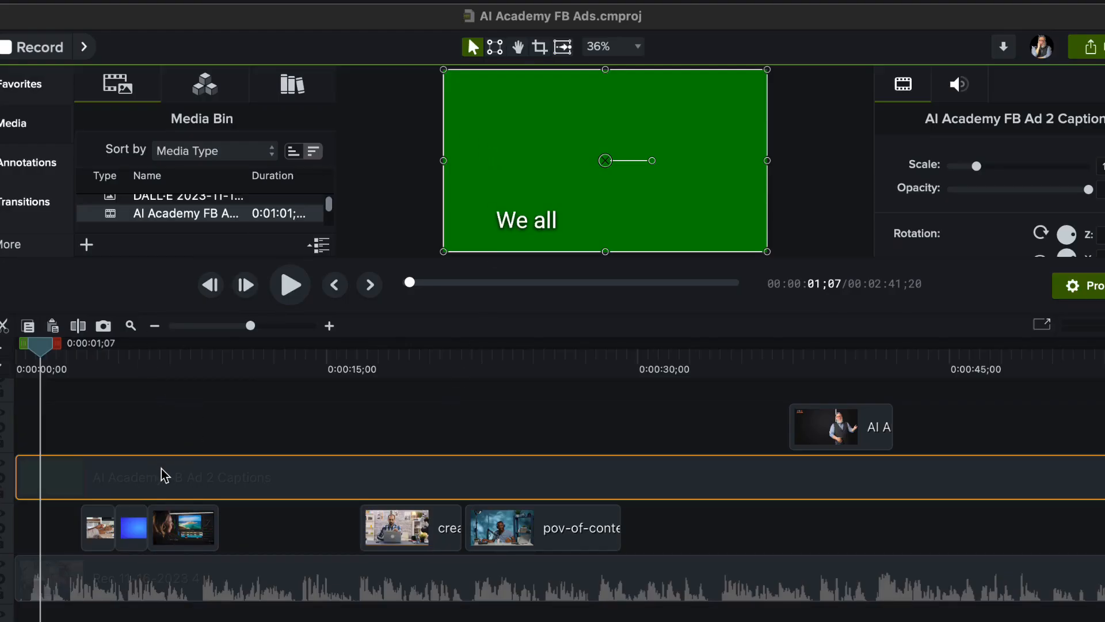
- In Camtasia, add the Remove a Color effect to the green captions clip and sample its background green, #01A500, as the colour
right_click(669, 141)
mouse_move(770, 349)
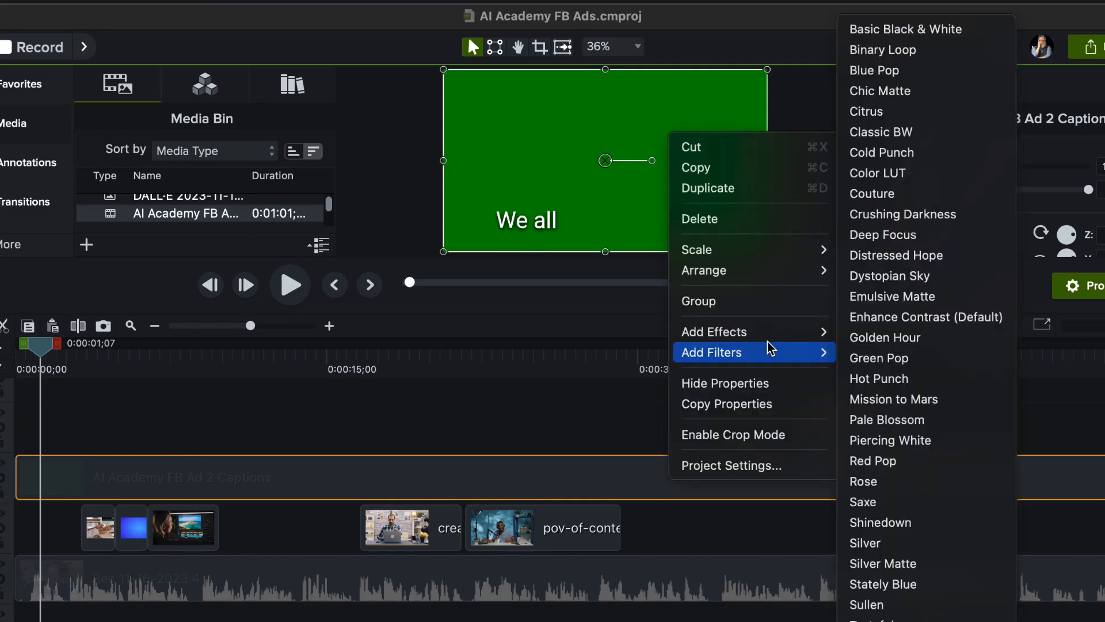
mouse_move(925, 377)
mouse_move(912, 334)
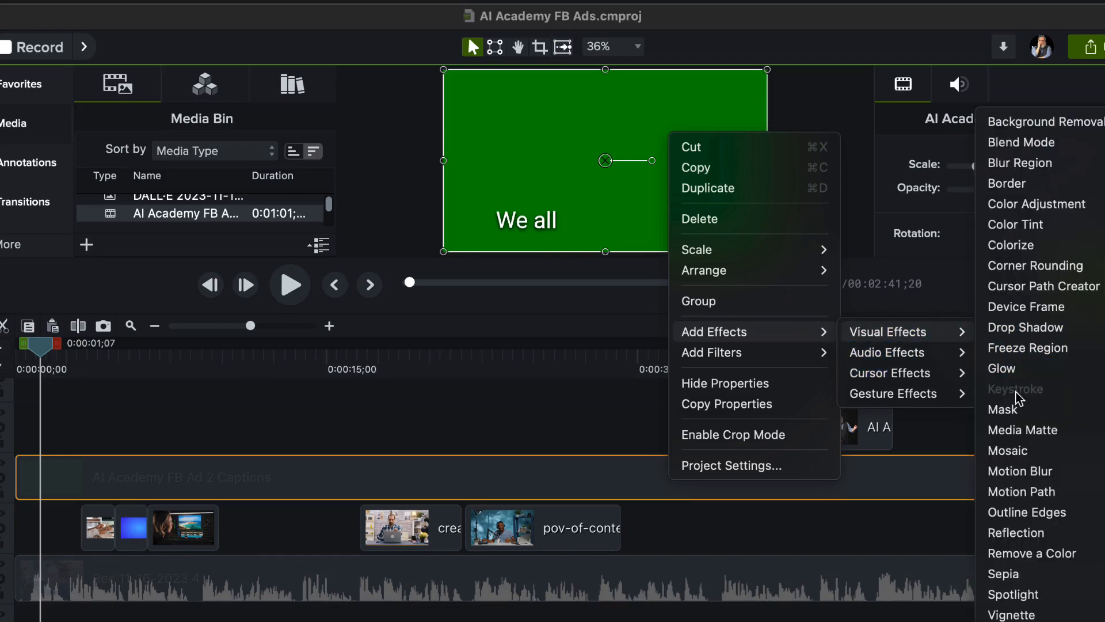
click(1014, 553)
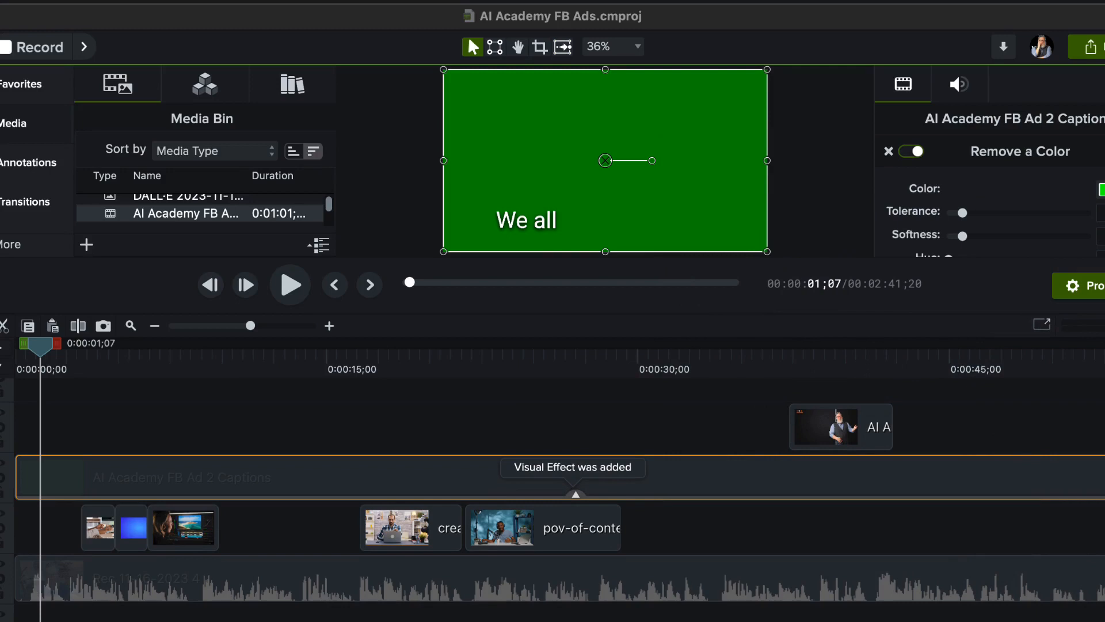
click(1102, 190)
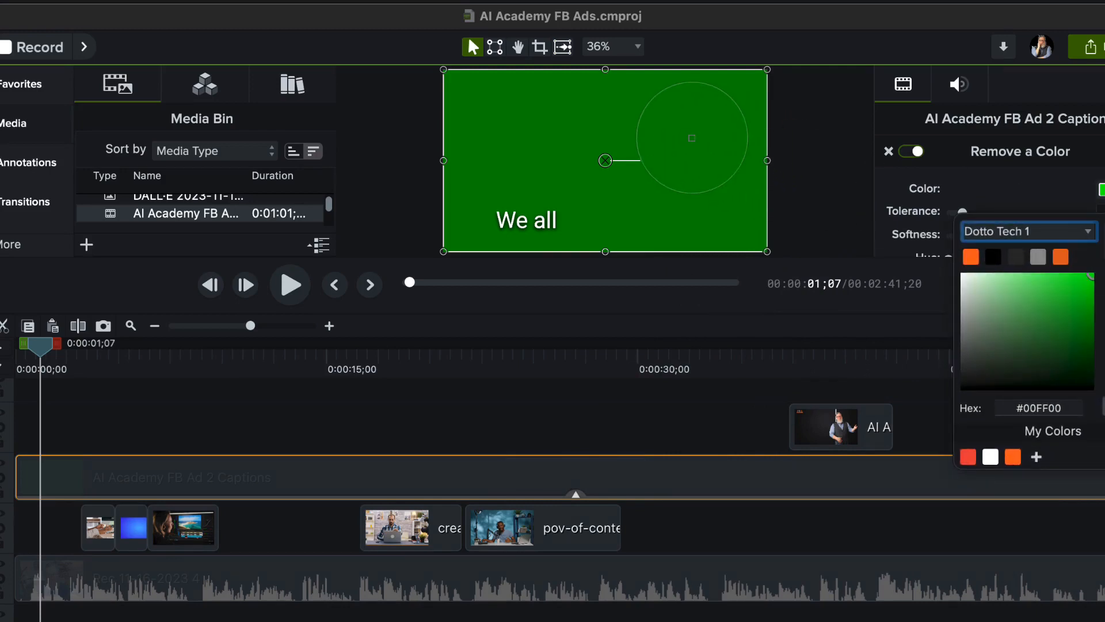
click(666, 136)
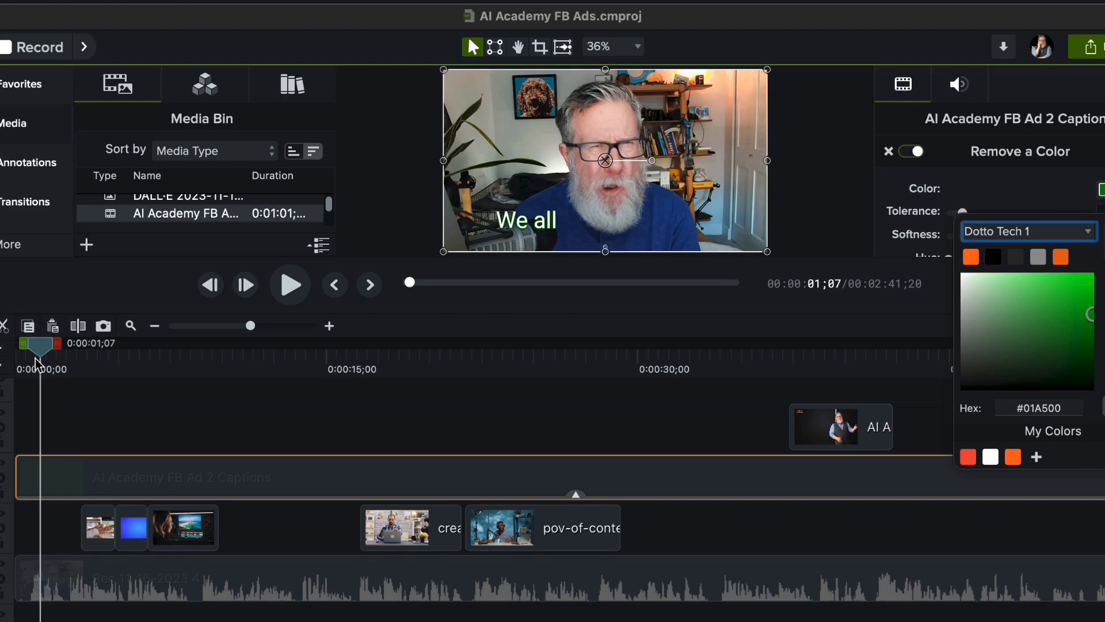
- Move the playhead to about 0:00:10;23 and play the captions over the footage through "a shortcut,"
drag(46, 344, 244, 386)
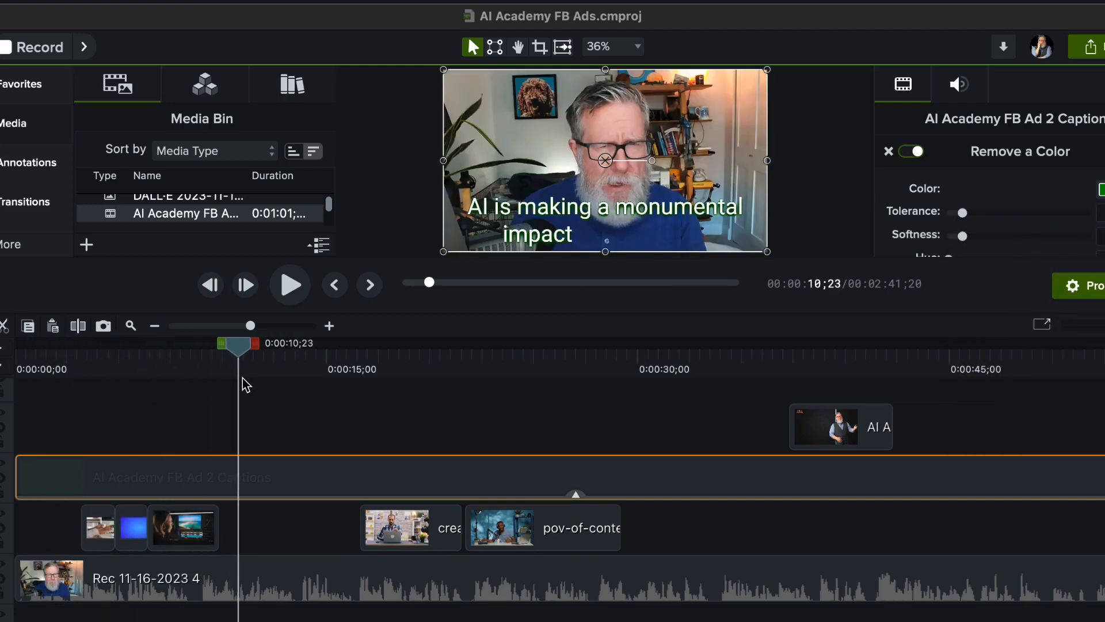
key(space)
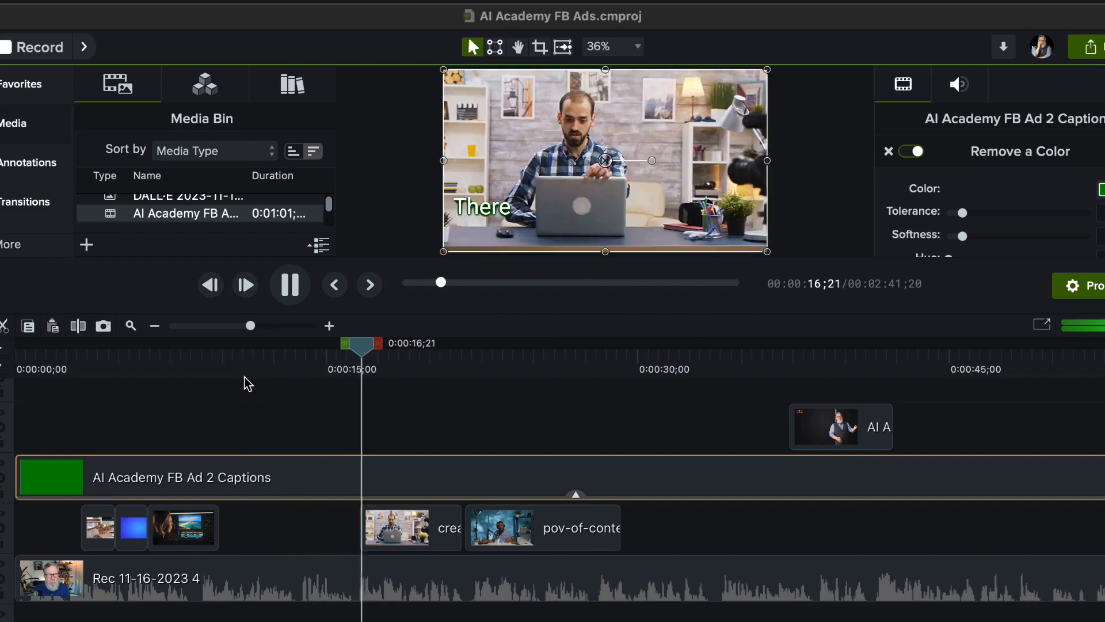
key(space)
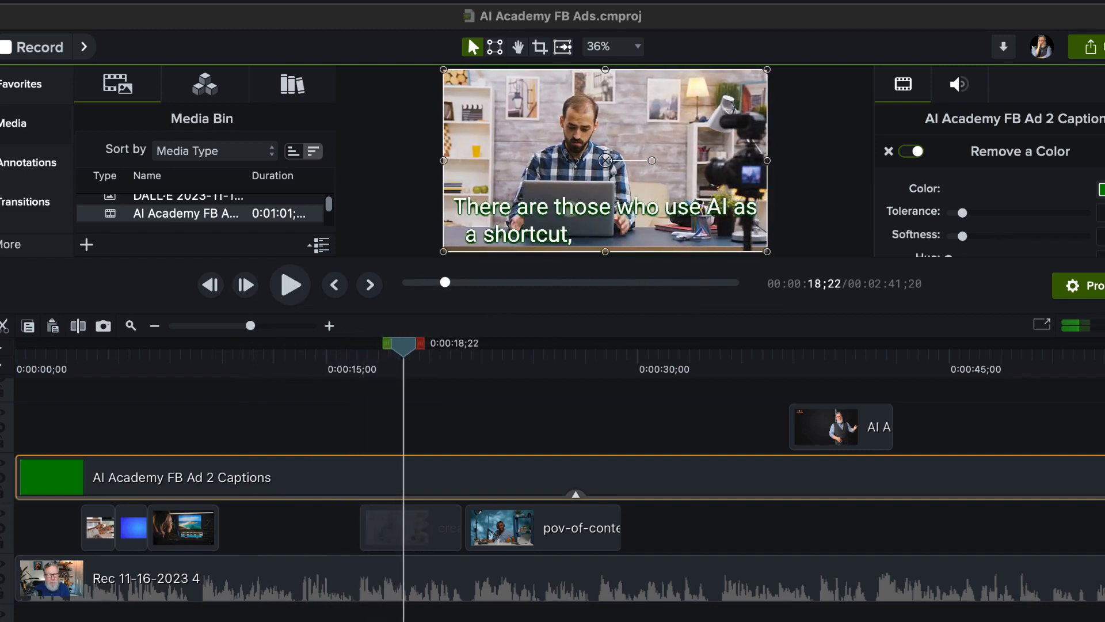
- Switch to Descript and create a new video project
click(775, 0)
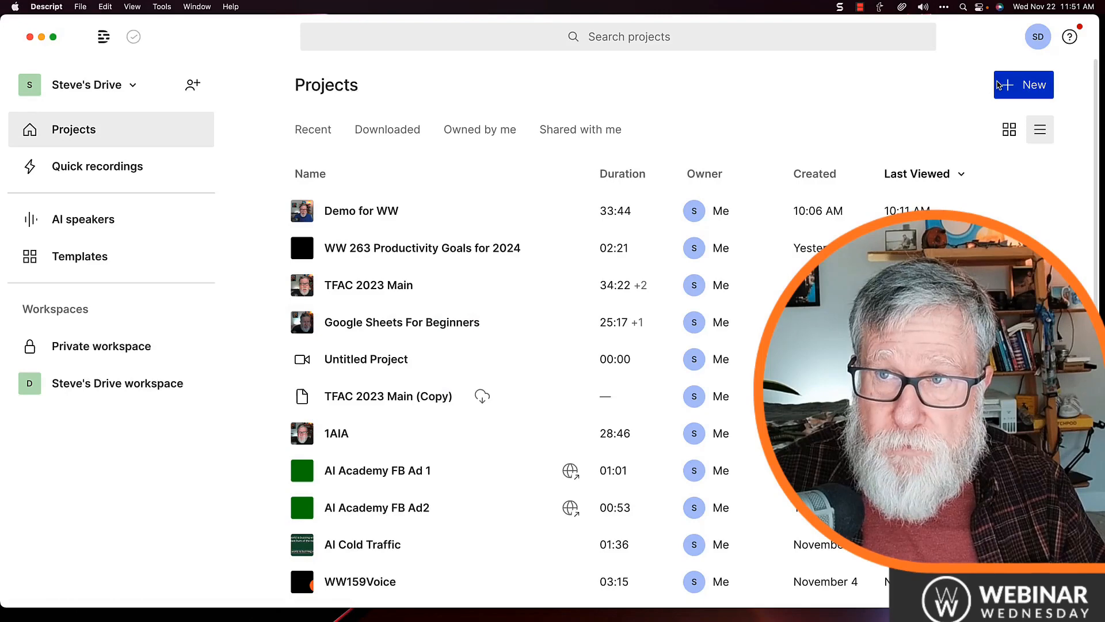
click(1002, 85)
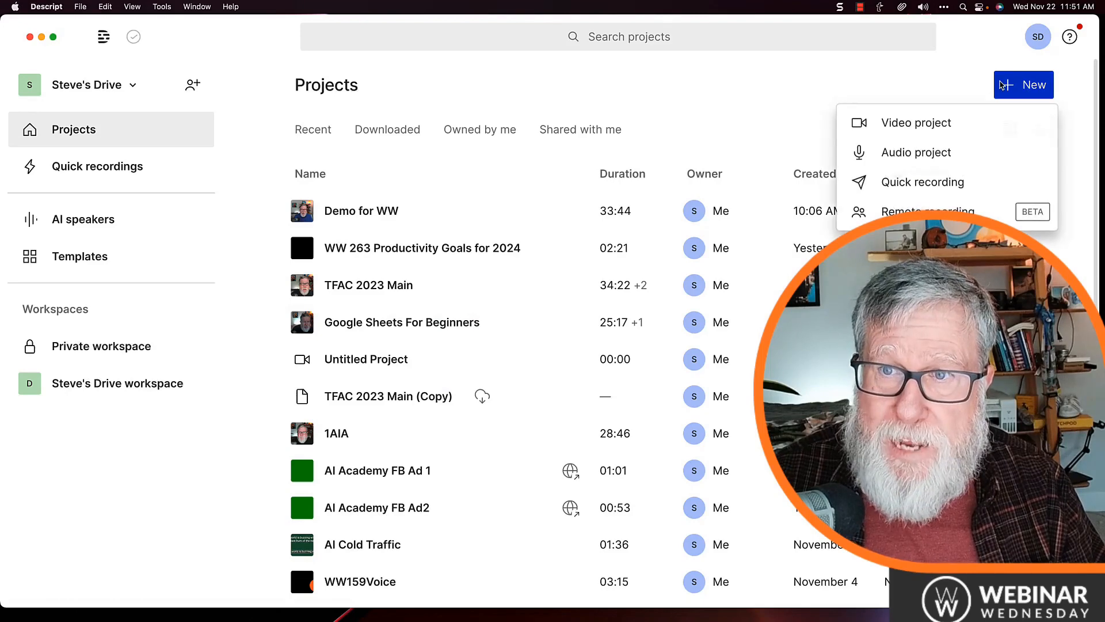
click(977, 127)
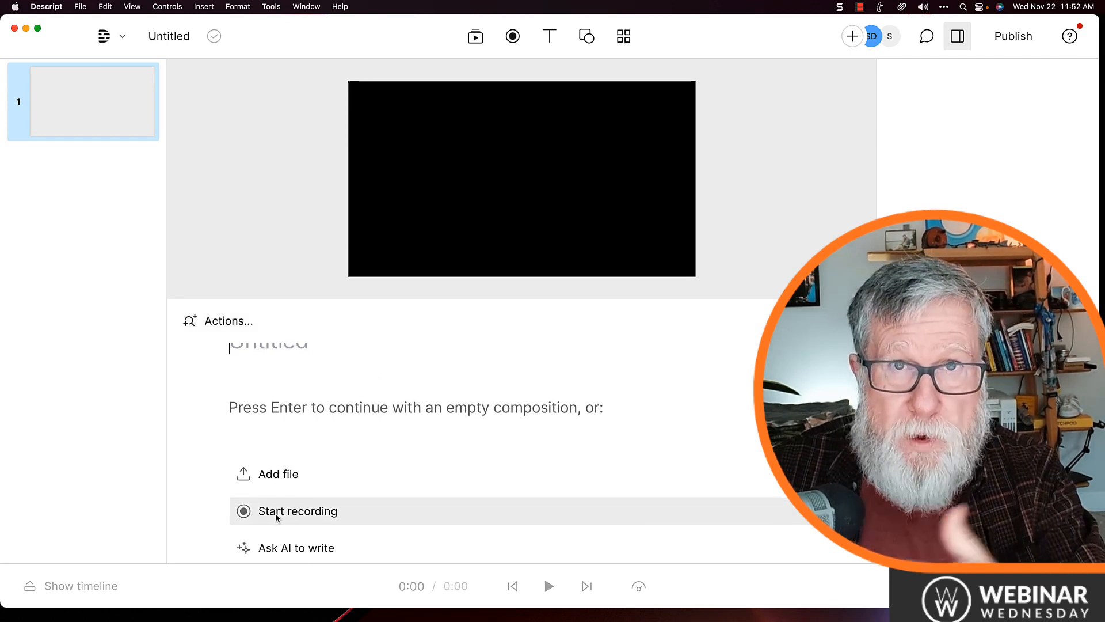
- Record the camera into the script with English as the transcription language while reading the Facebook ad script in Google Docs
click(277, 512)
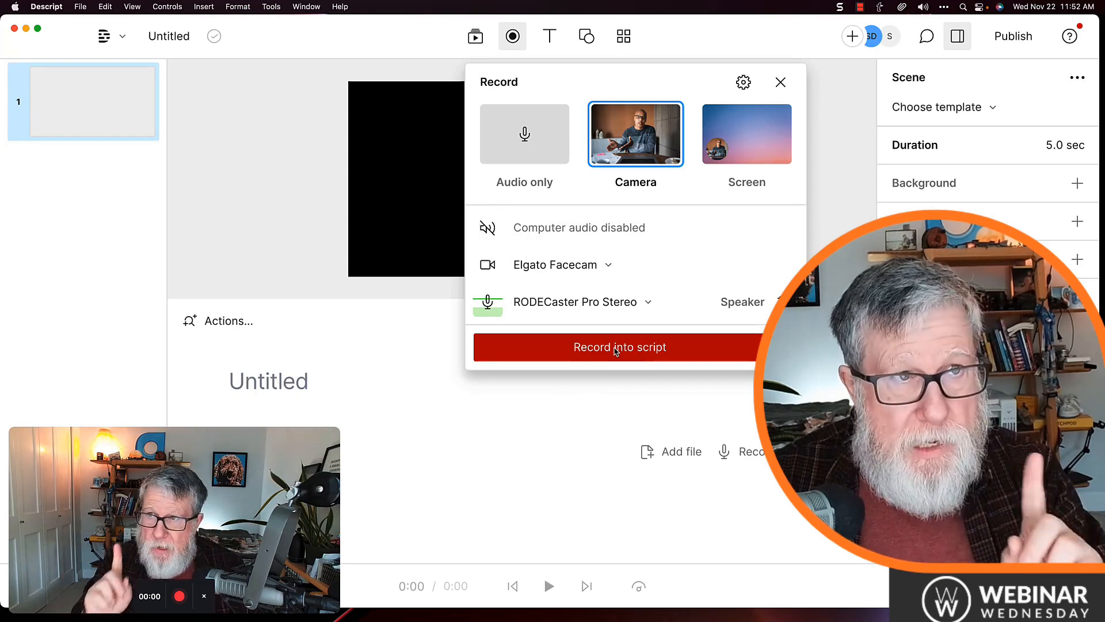
click(616, 351)
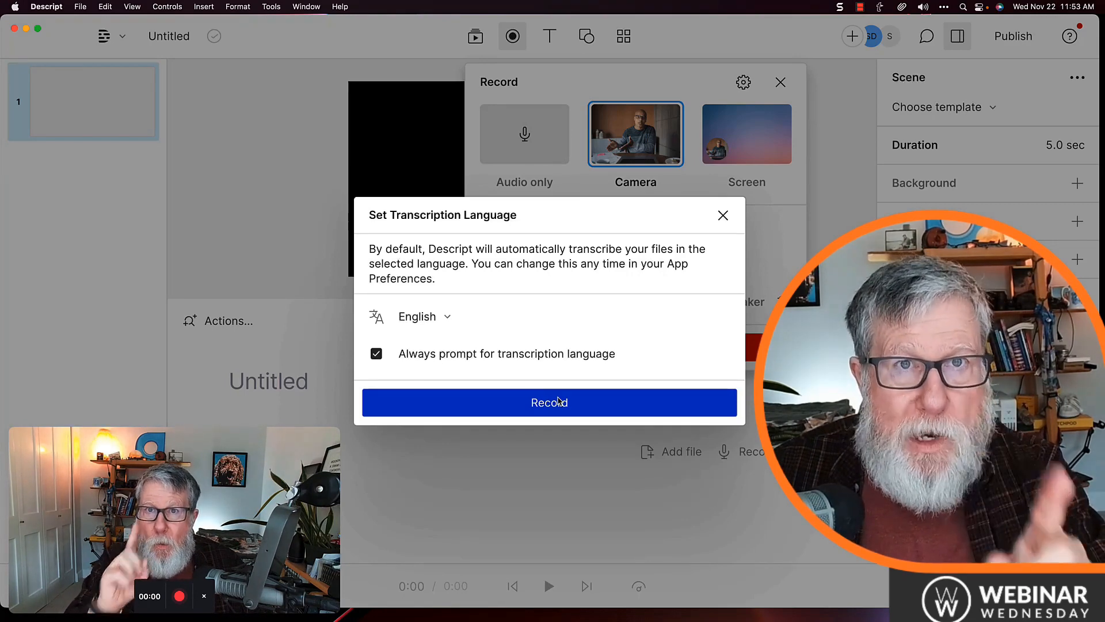
click(550, 403)
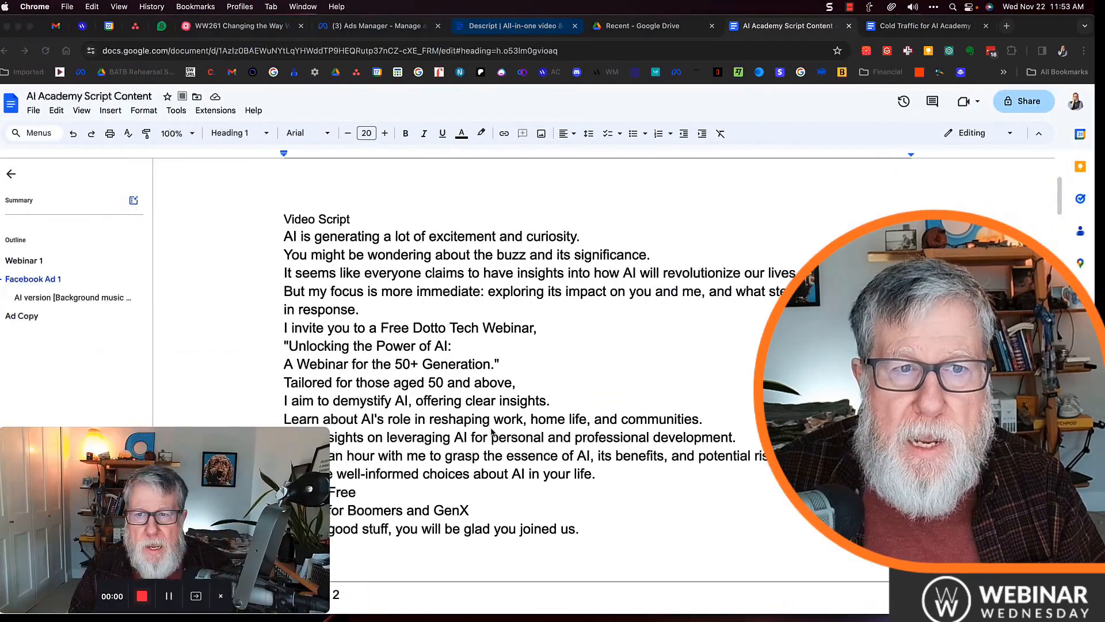
scroll(430, 330, down, 1)
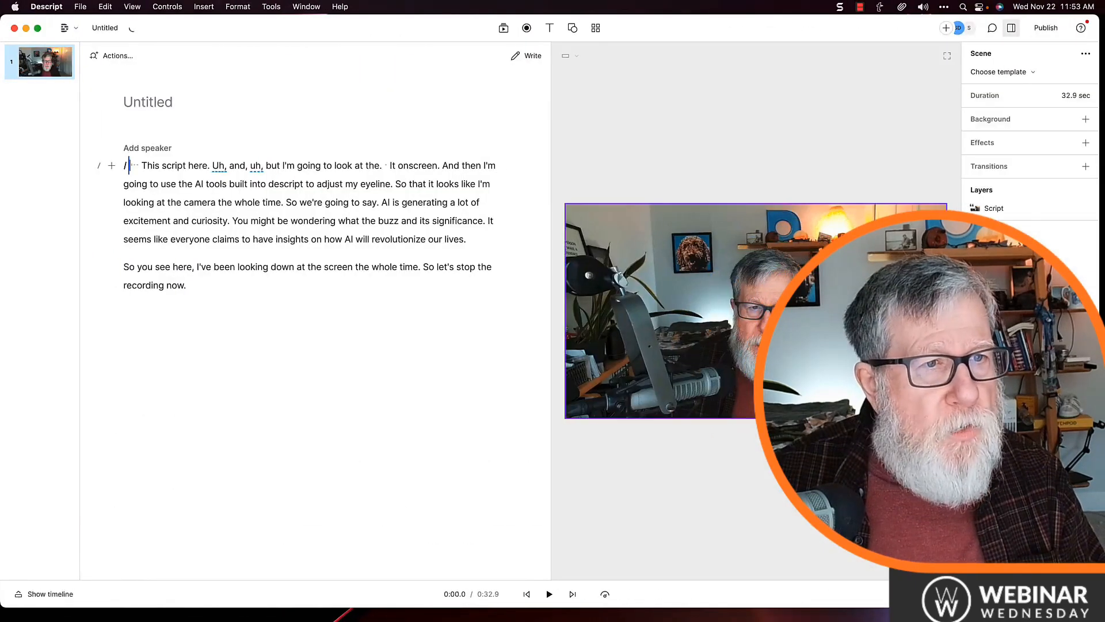
- Split off a new scene before "So we're going to say" and play it past "buzz"
click(290, 202)
text(/)
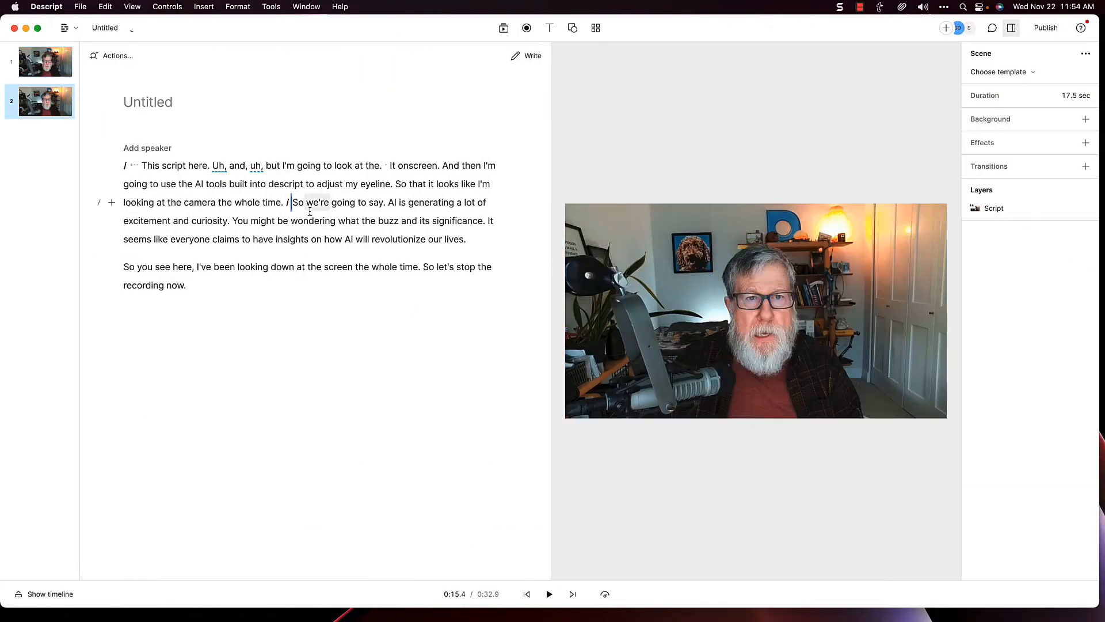
key(space)
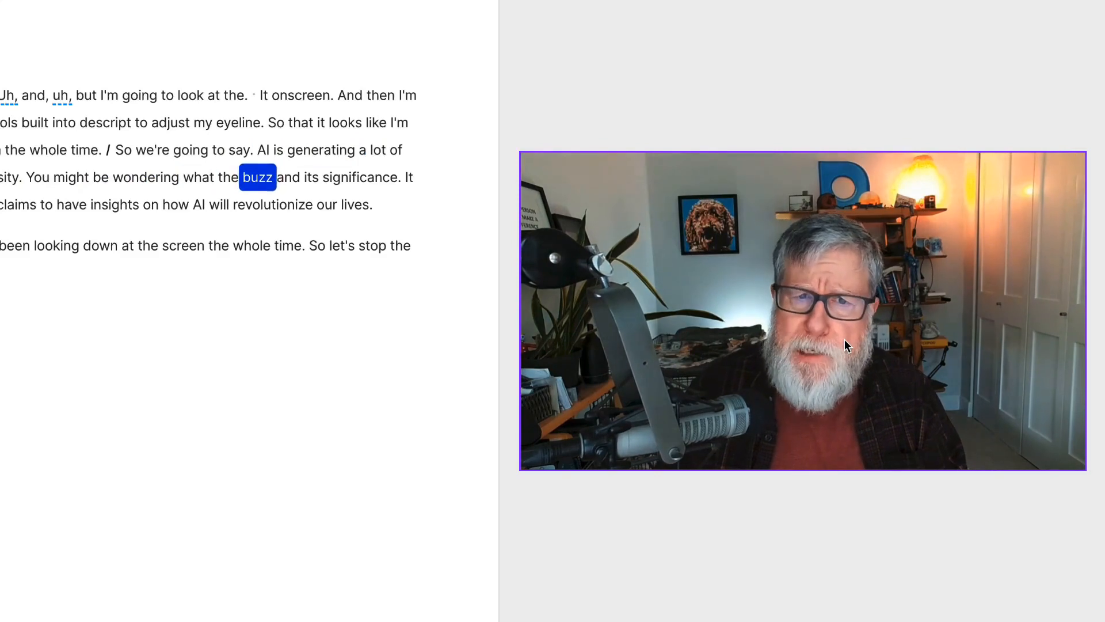
key(space)
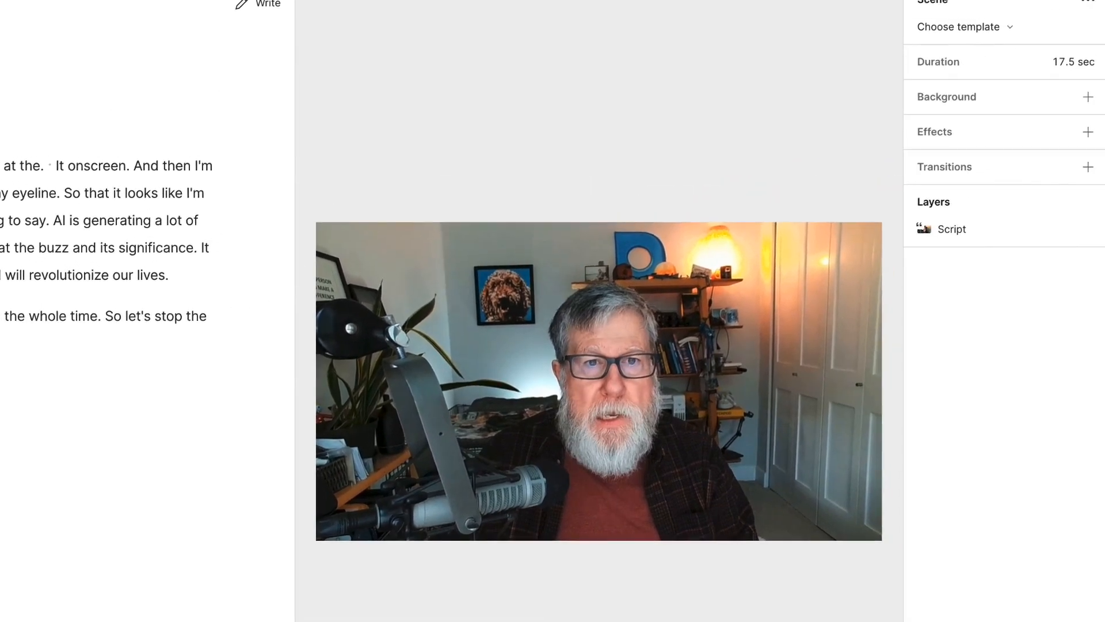
- Apply the Eye Contact effect to the passage from "So we're going to say" to "revolutionize our lives"
click(3, 221)
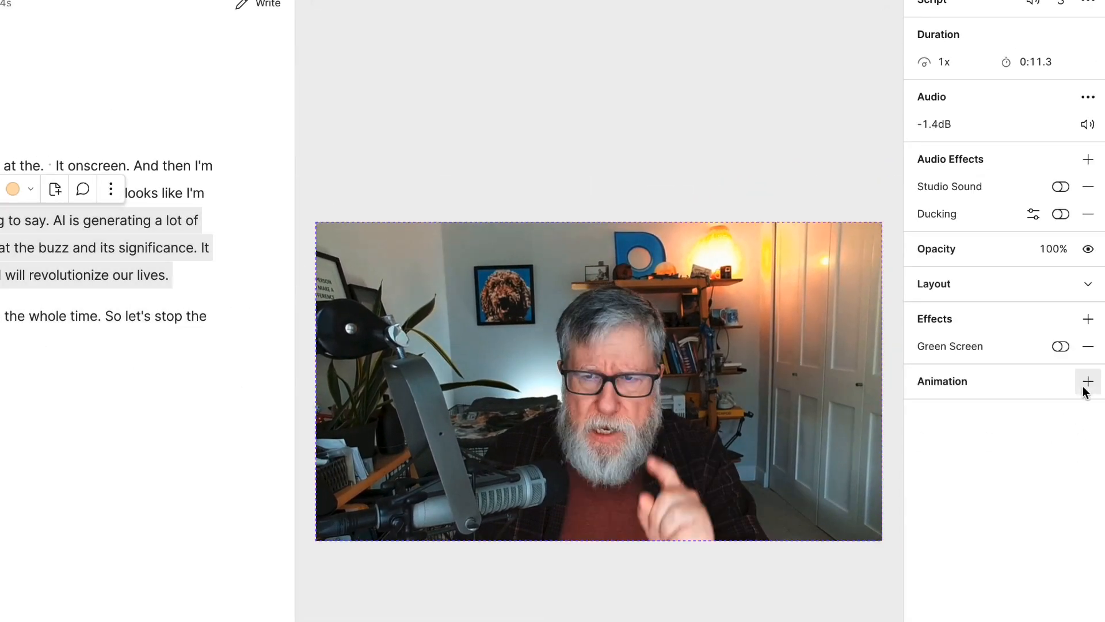
click(1088, 323)
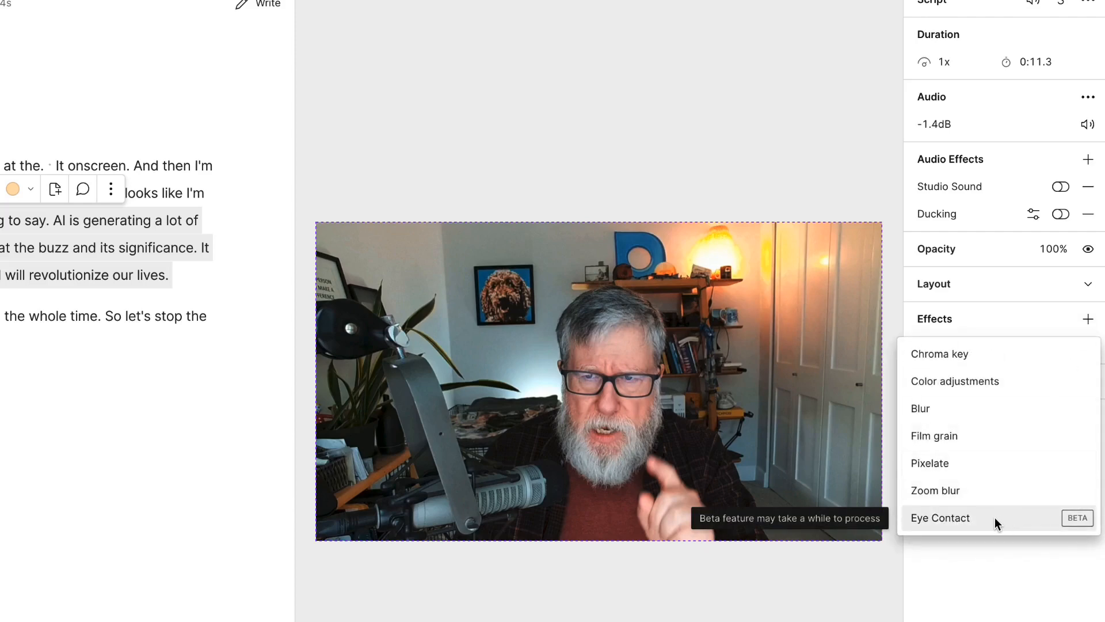
click(995, 517)
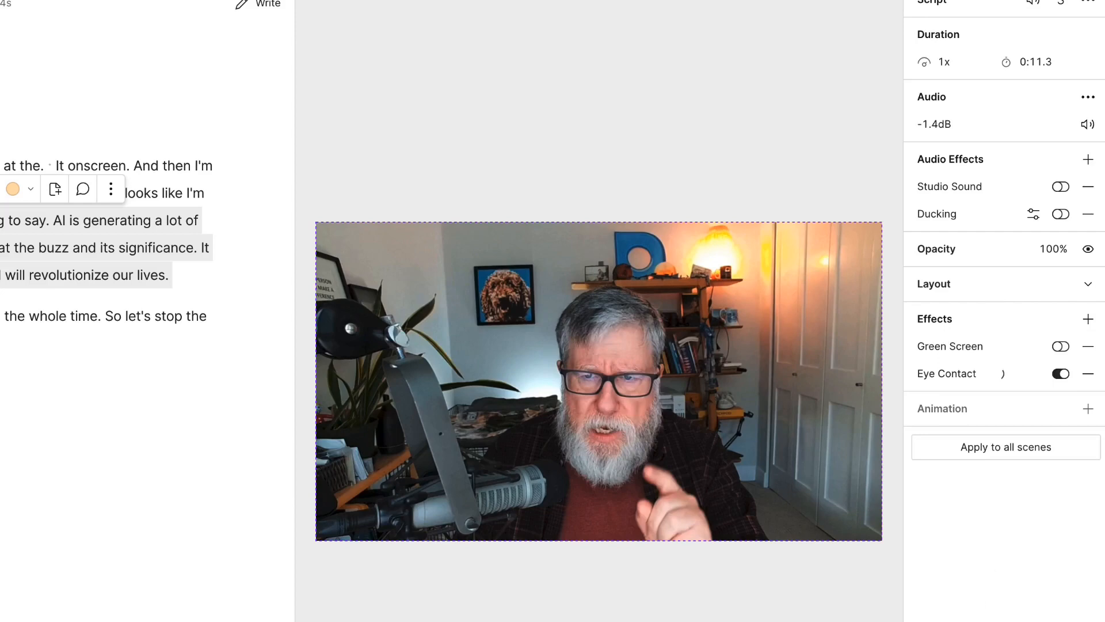
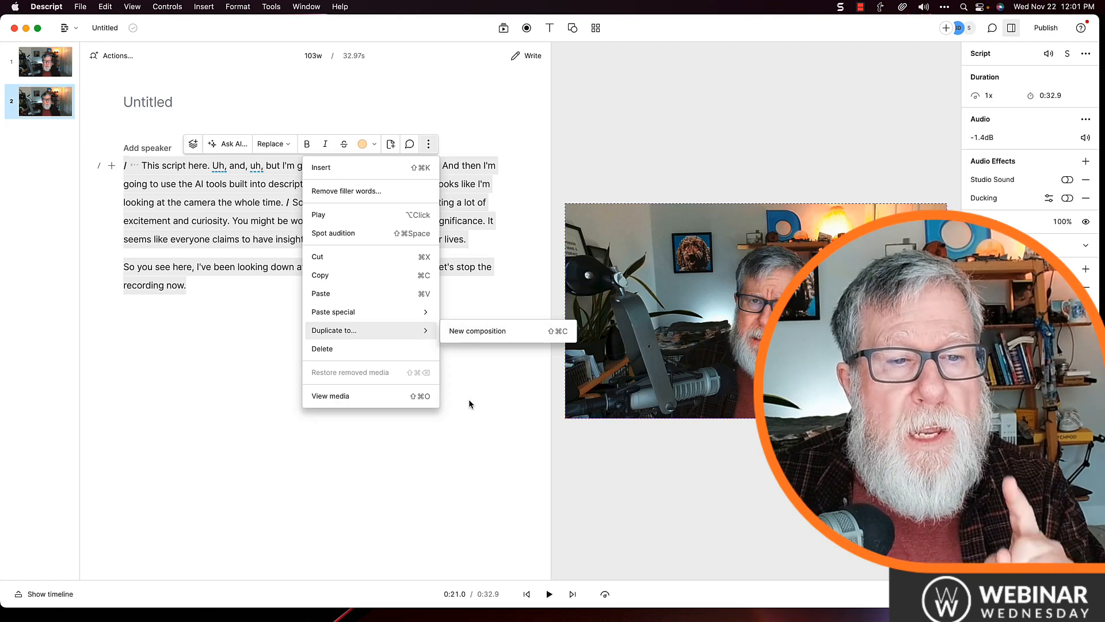
- Close the text options and generate text from the selected transcript with one of the suggested AI prompts
click(474, 399)
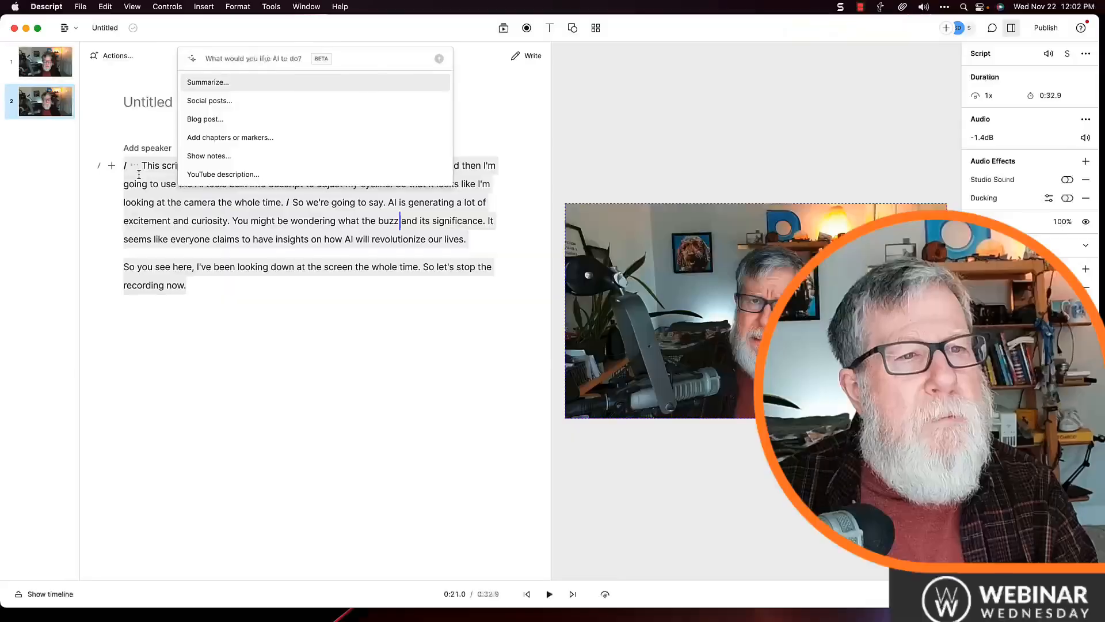
scroll(29, 205, down, 1)
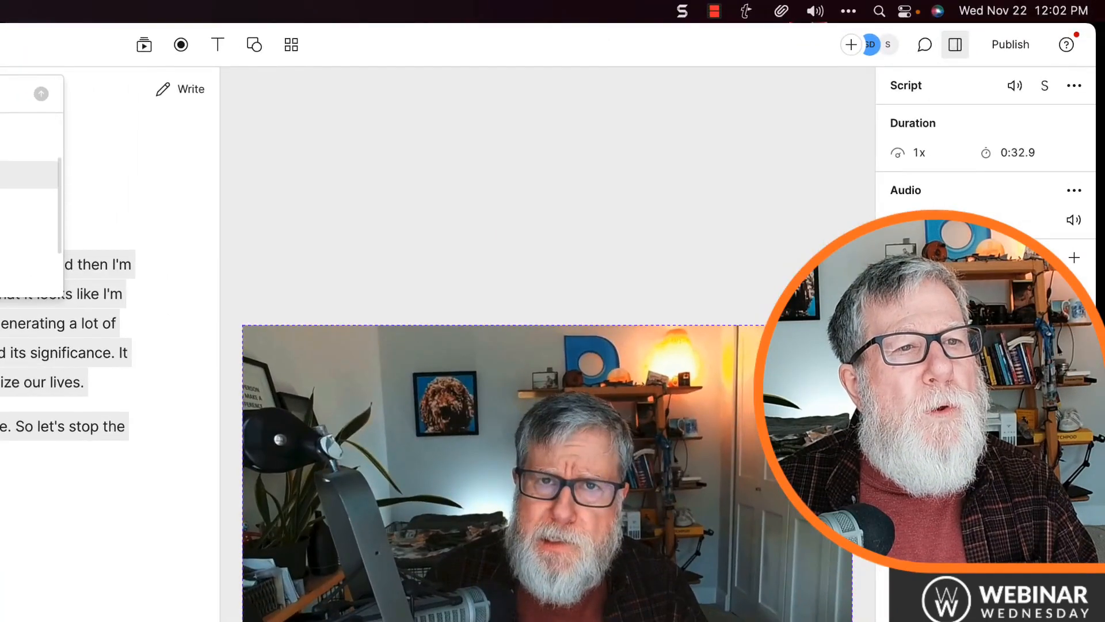
scroll(28, 256, down, 1)
click(12, 228)
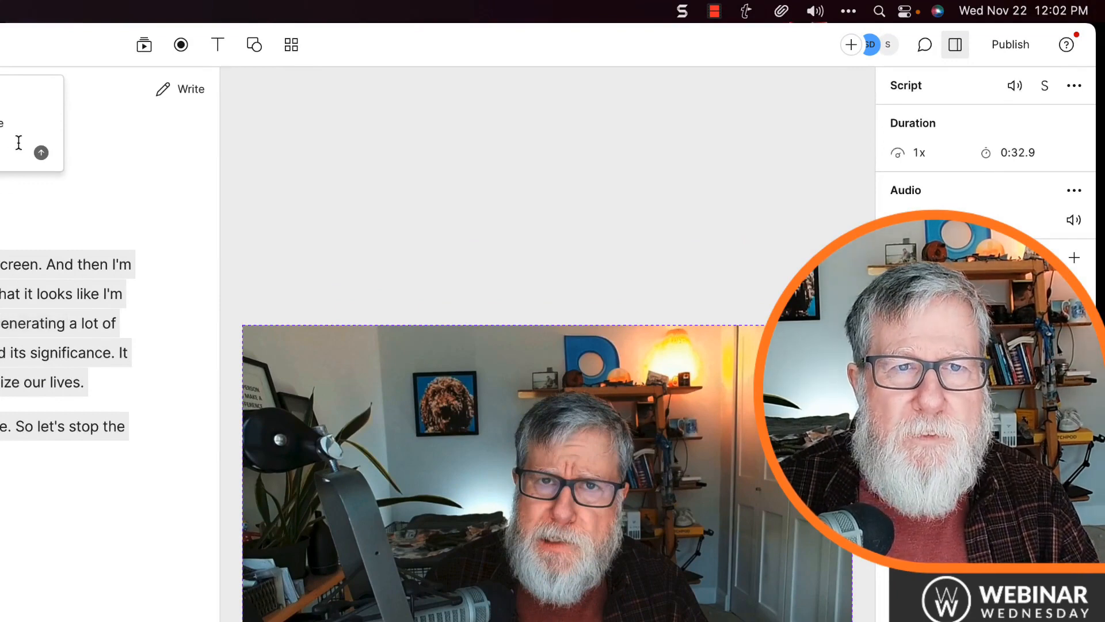
click(41, 152)
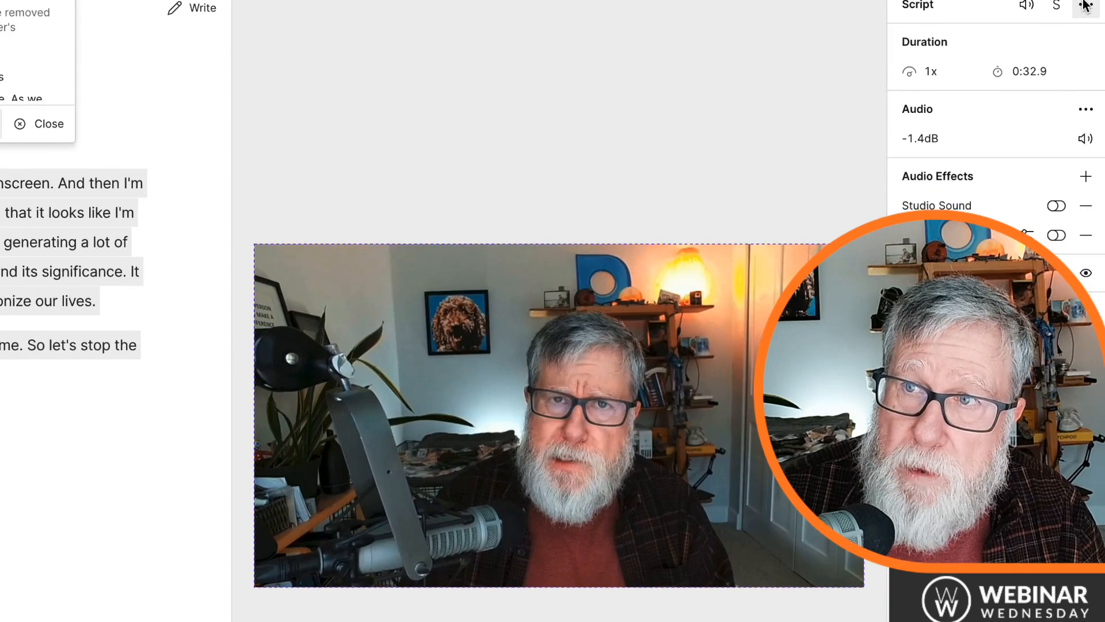
click(1085, 6)
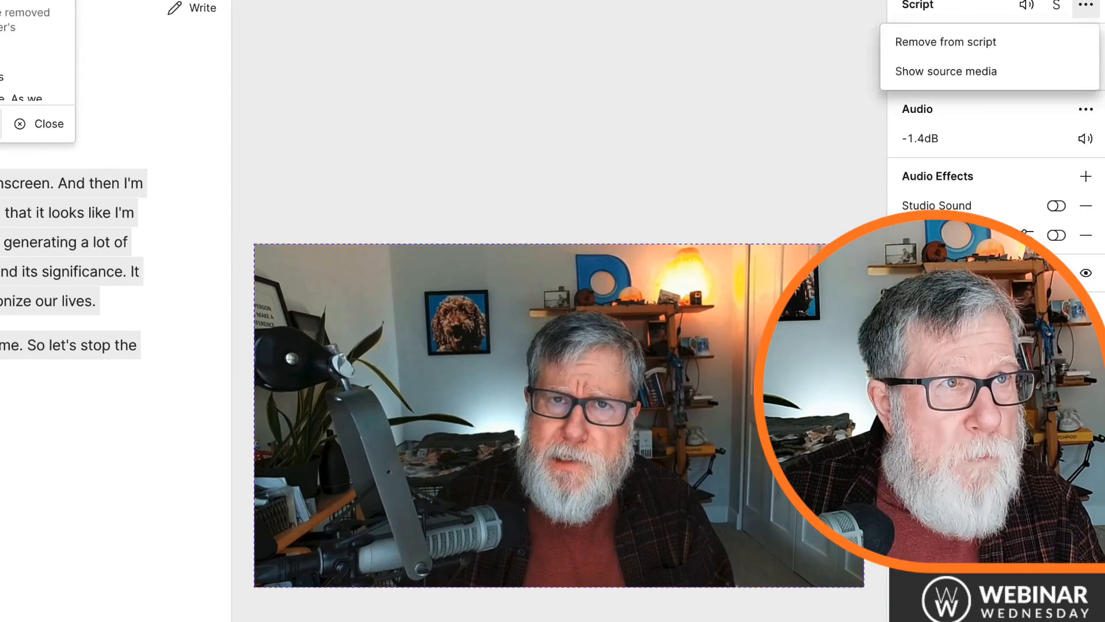
key(Escape)
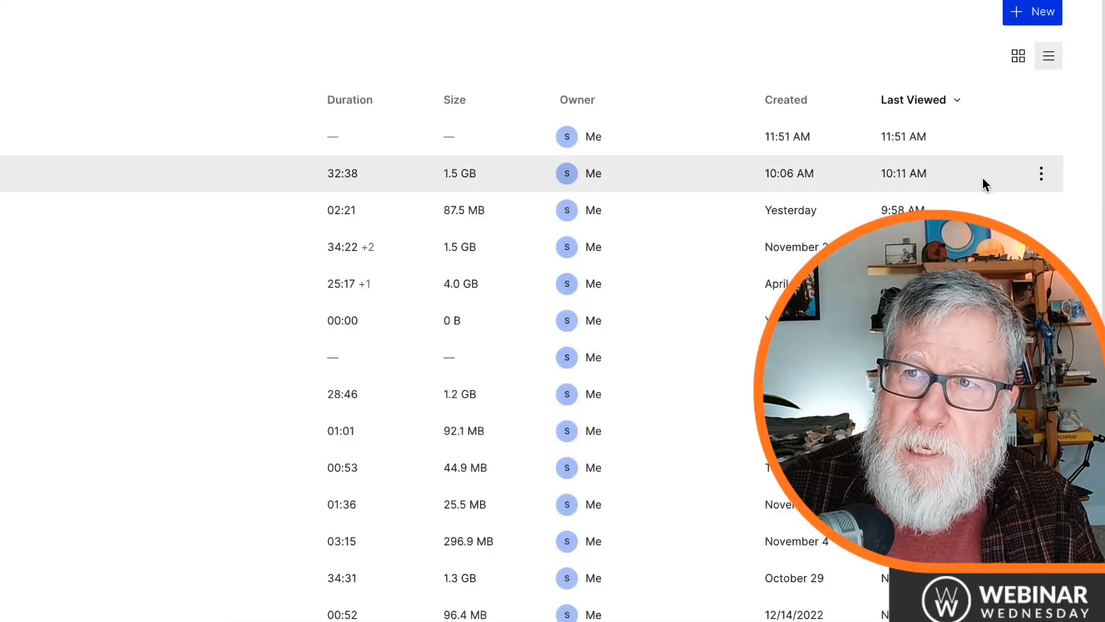
- Start a new remote recording session and dismiss the Greenroom tour in SquadCast
click(1020, 13)
click(1017, 12)
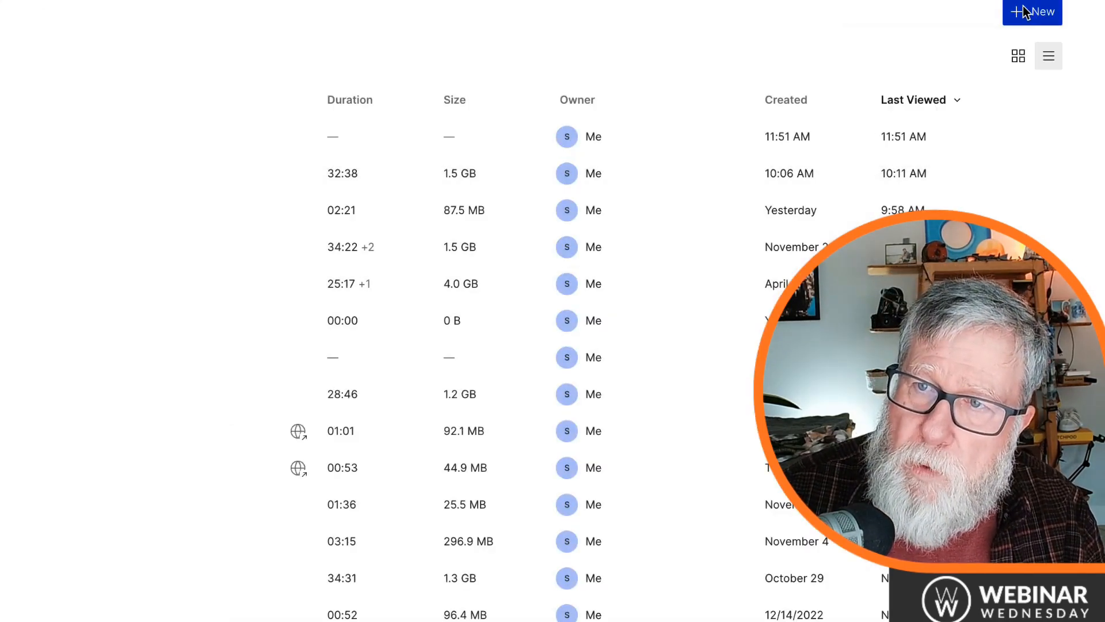
click(1018, 12)
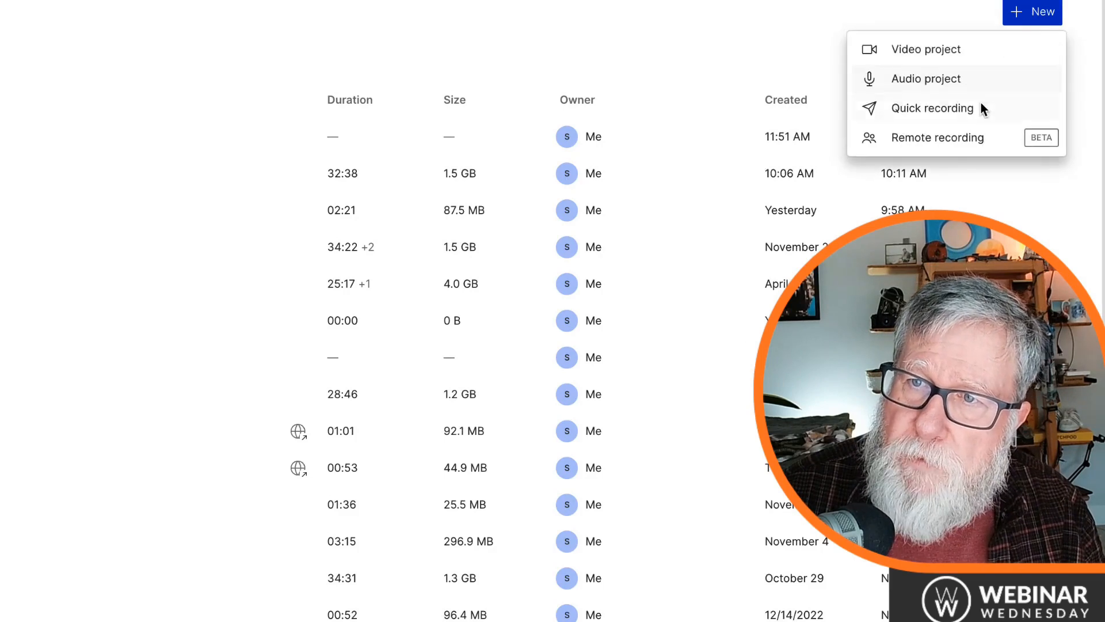
click(949, 143)
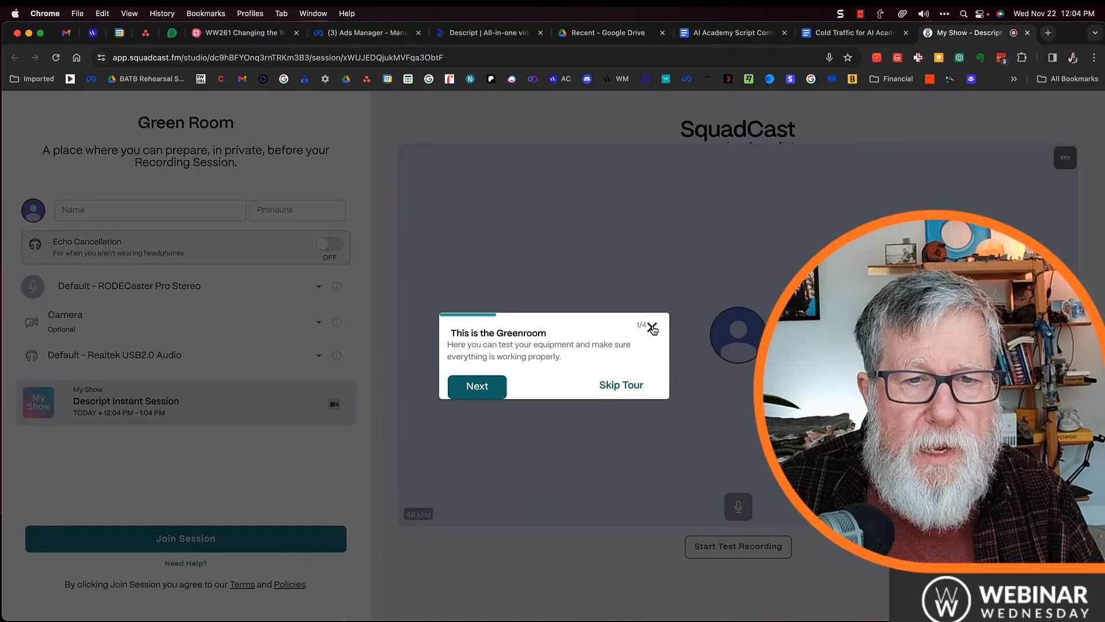
click(652, 328)
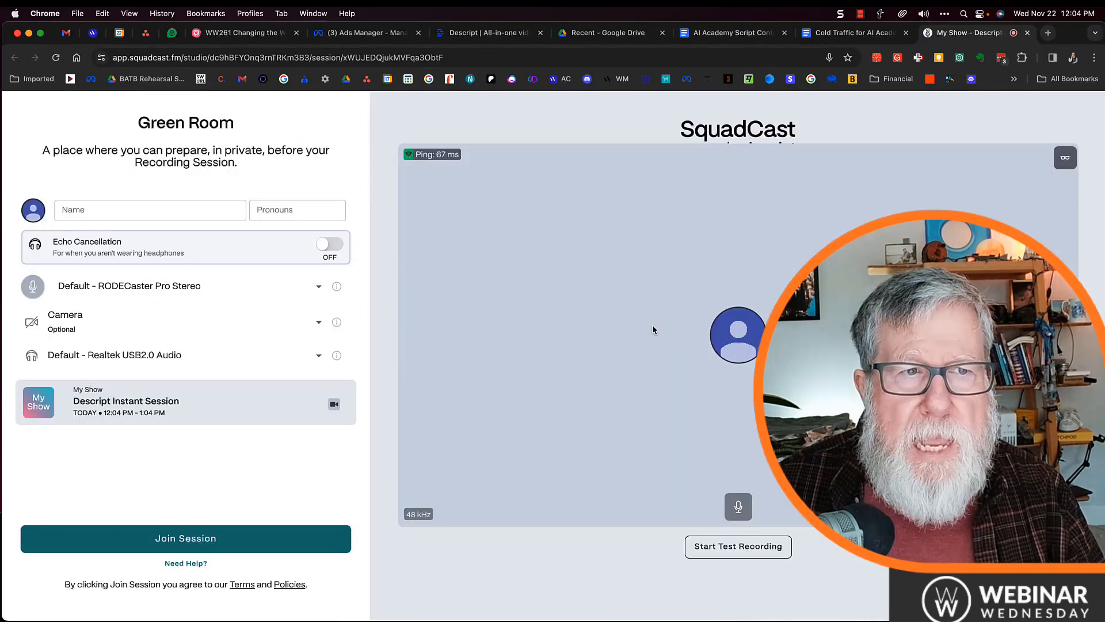